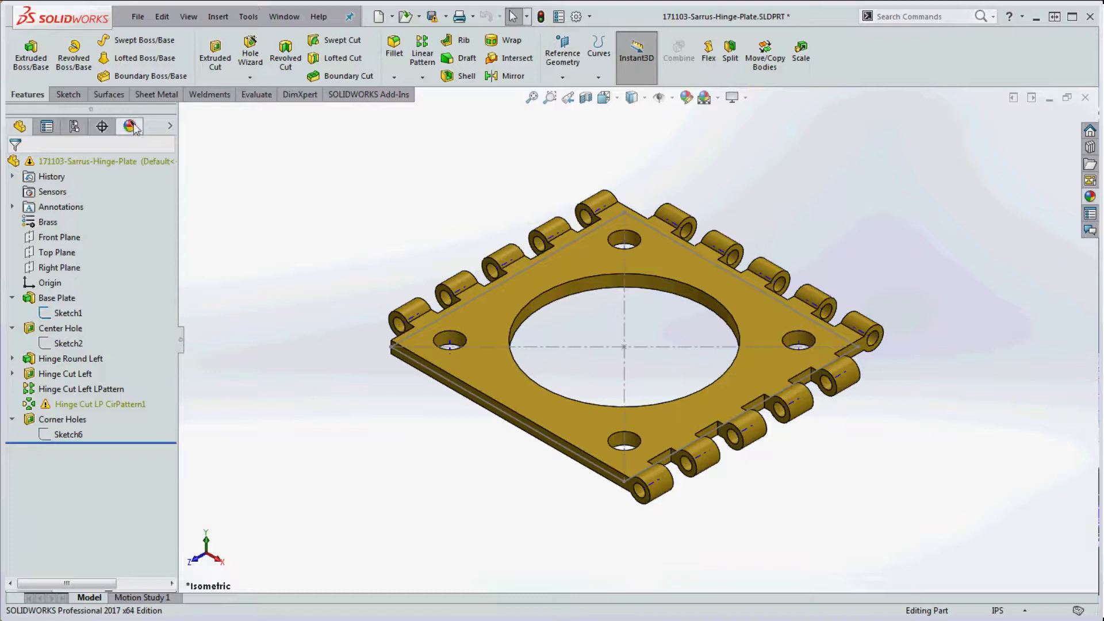
left_click(75, 128)
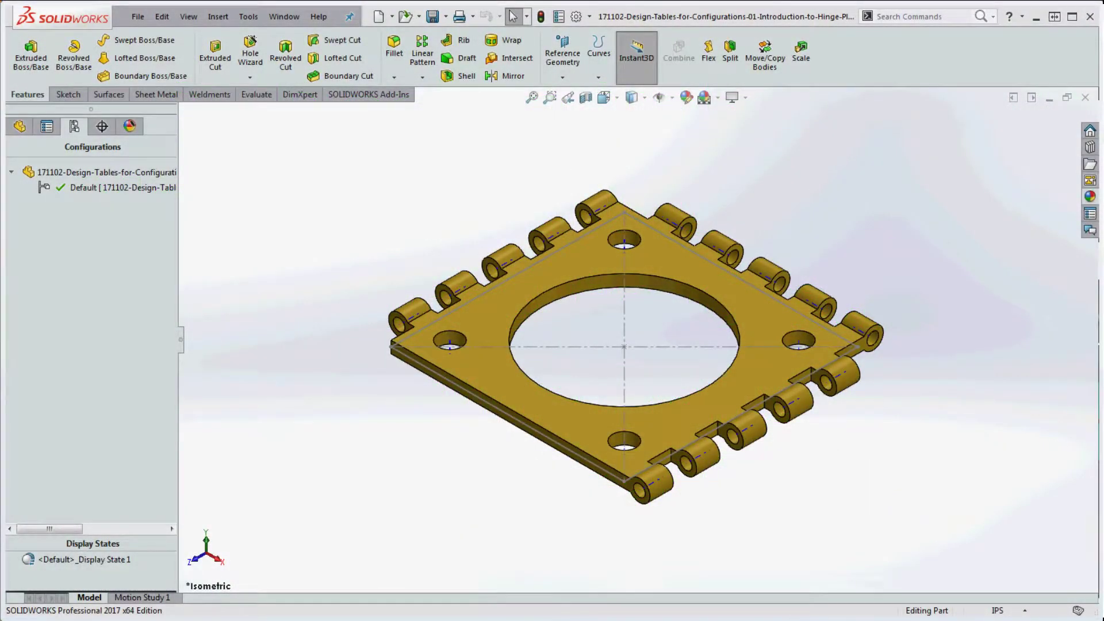
left_click(20, 126)
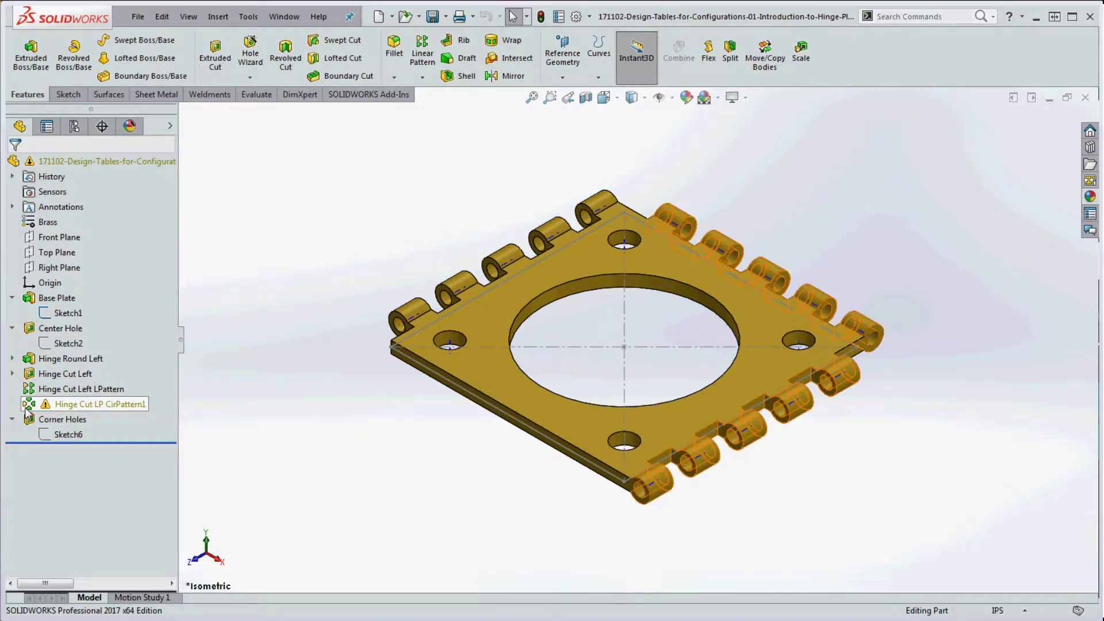
Roll the model back to just before the Center Hole feature so only the Base Plate is built
mouse_move(26, 406)
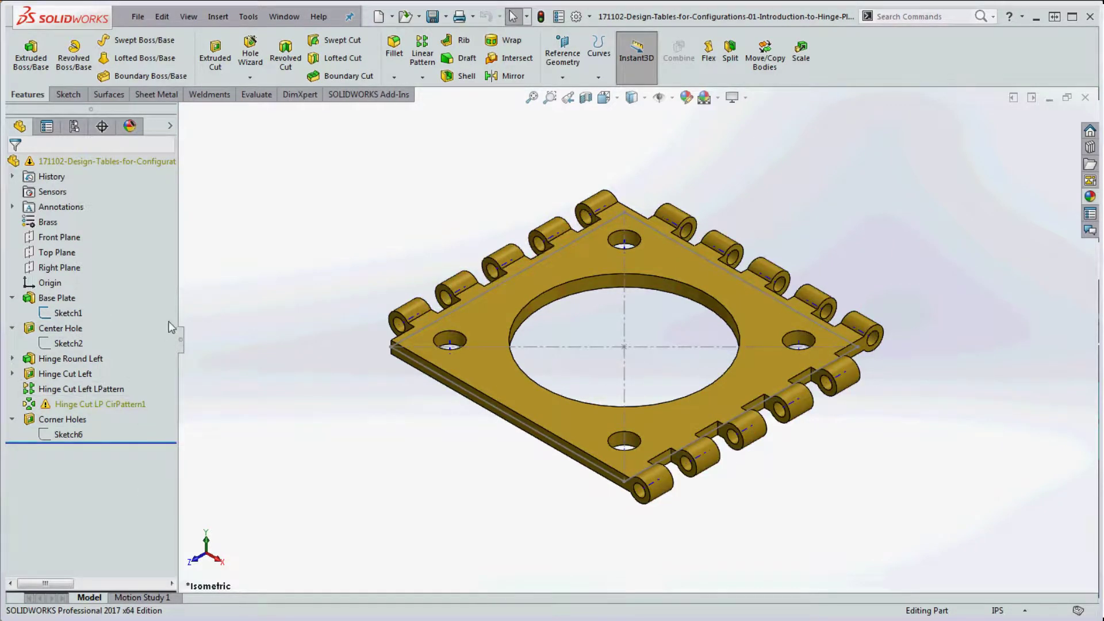
right_click(81, 327)
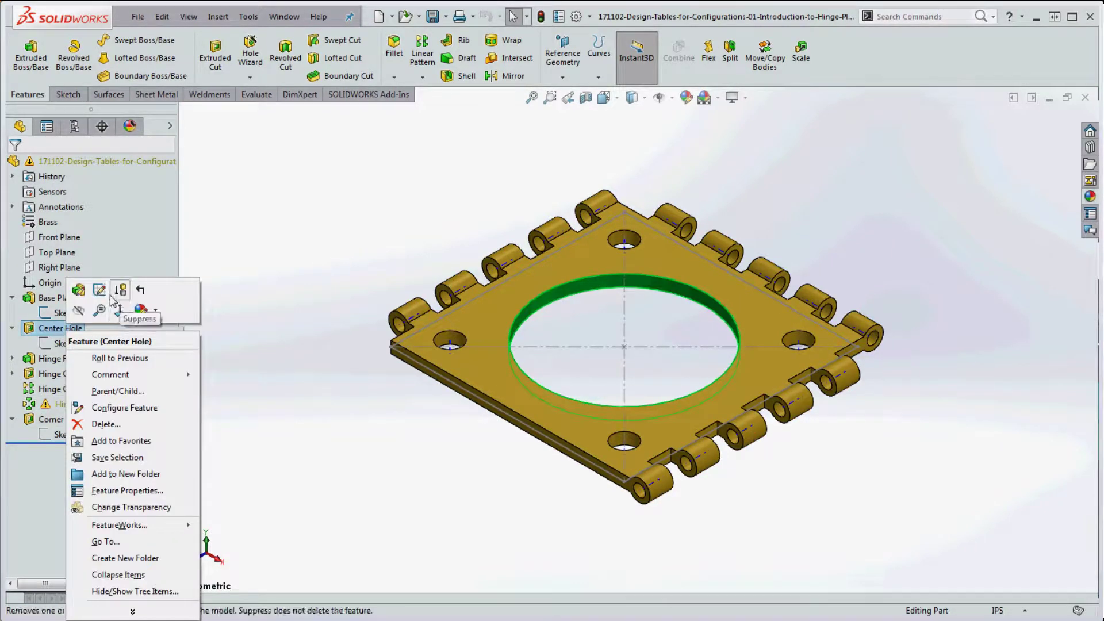
left_click(143, 292)
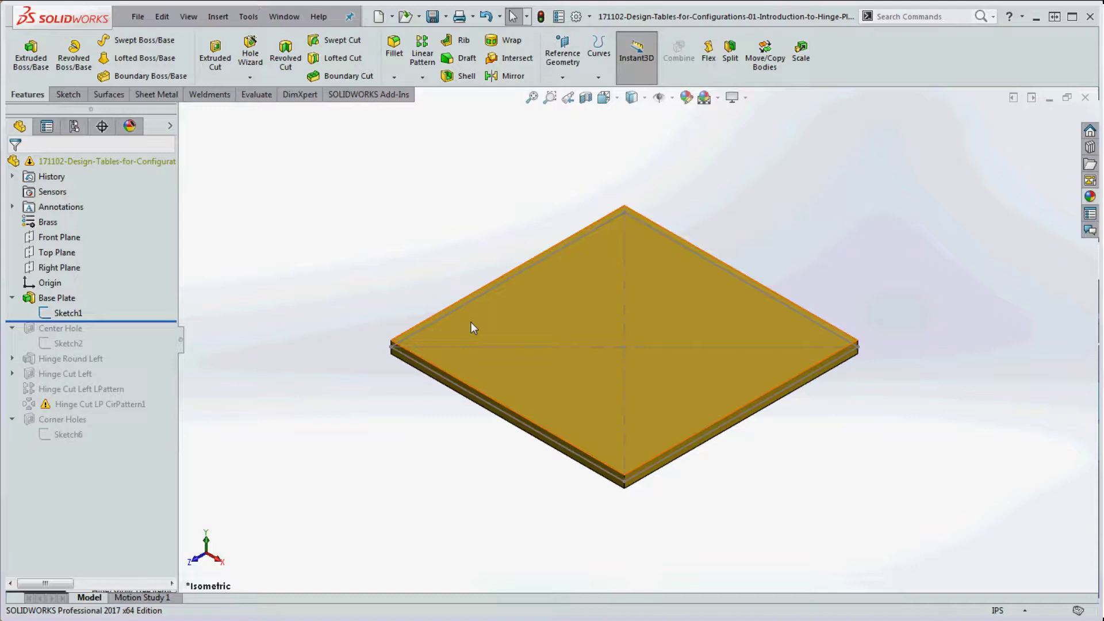
Open the Base Plate's Sketch1 for editing and delete the equal relation between the square's two adjacent sides
right_click(57, 314)
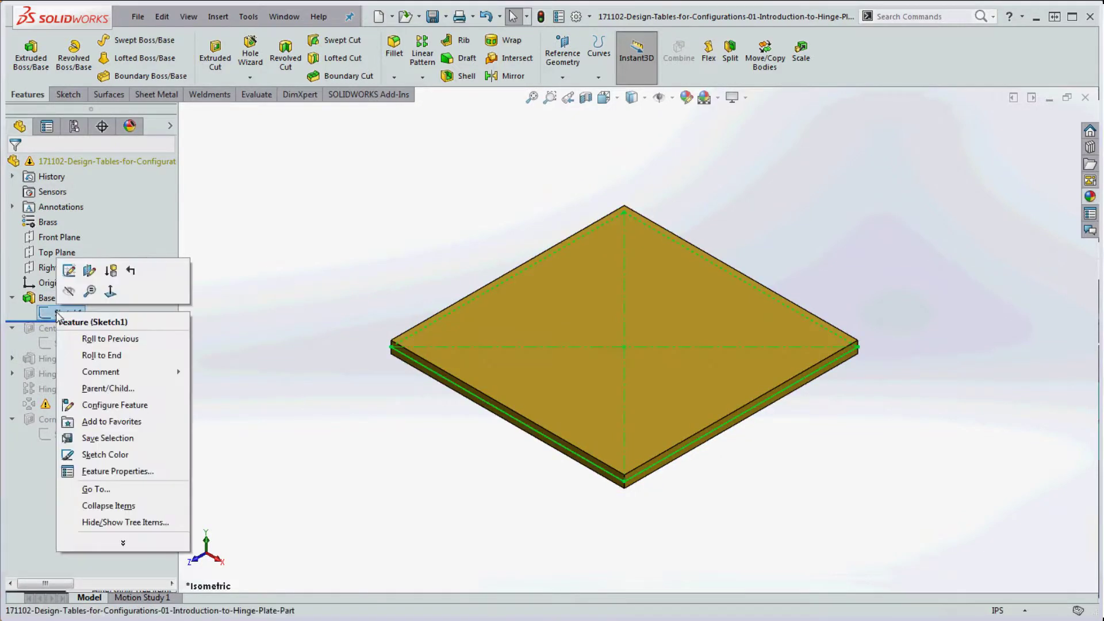
left_click(68, 271)
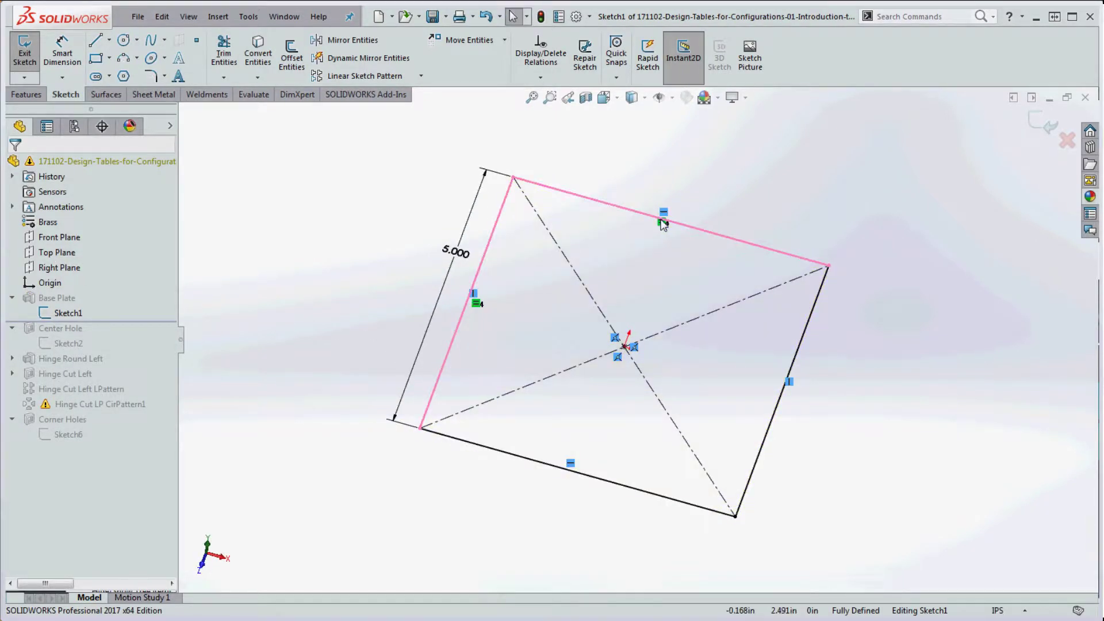
key("Delete")
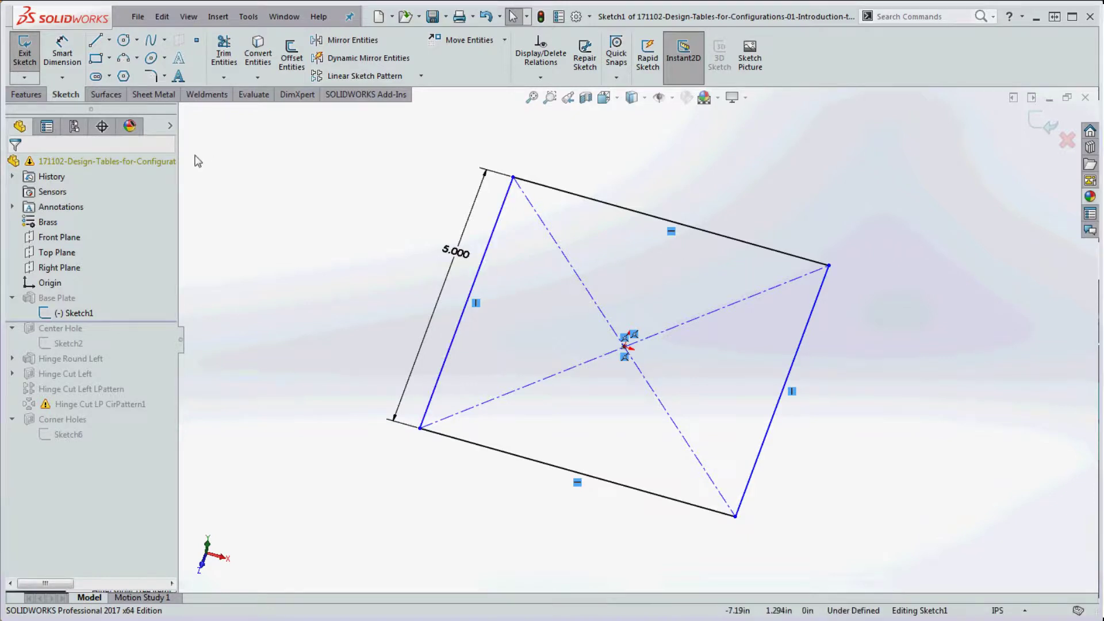
Dimension the rectangle's undimensioned horizontal side at 4 in and rebuild the Base Plate
left_click(62, 53)
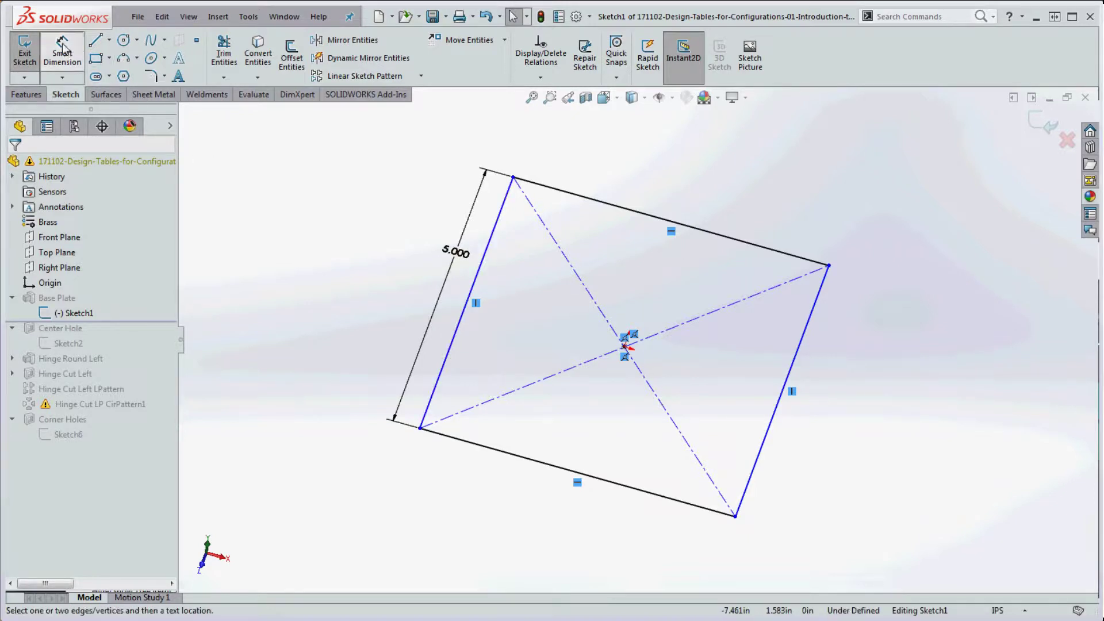
left_click(662, 226)
left_click(677, 192)
type("4")
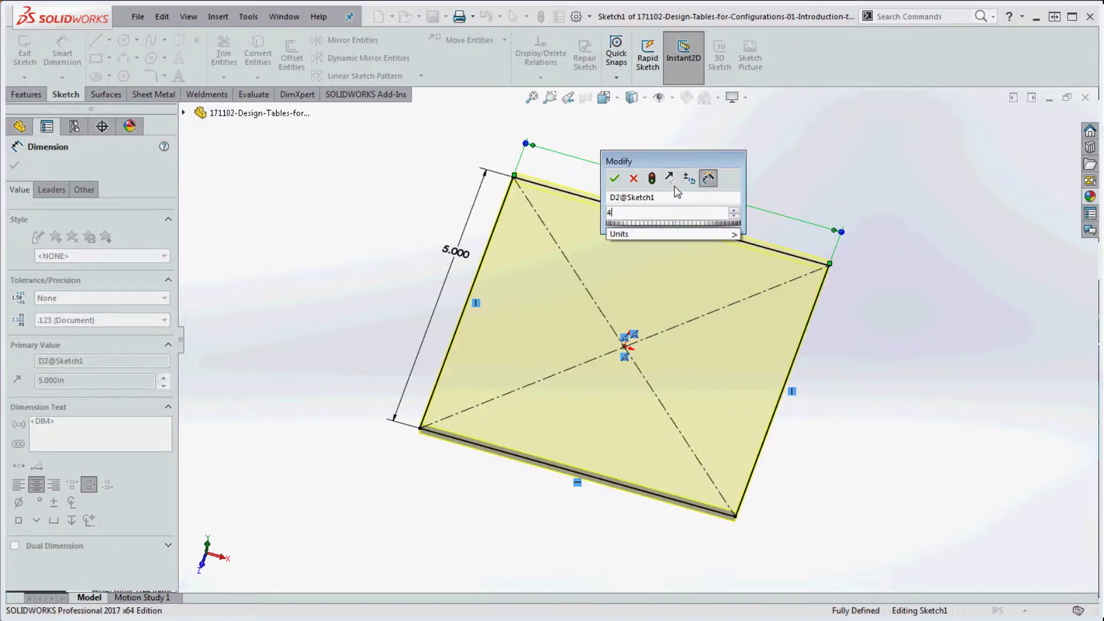
key("Return")
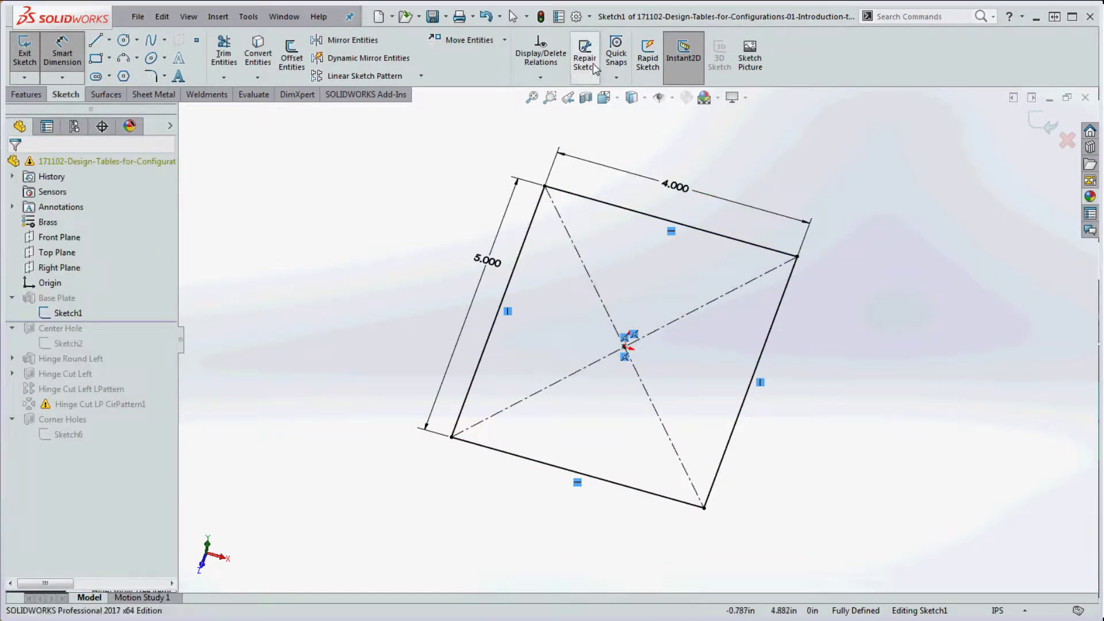
left_click(541, 16)
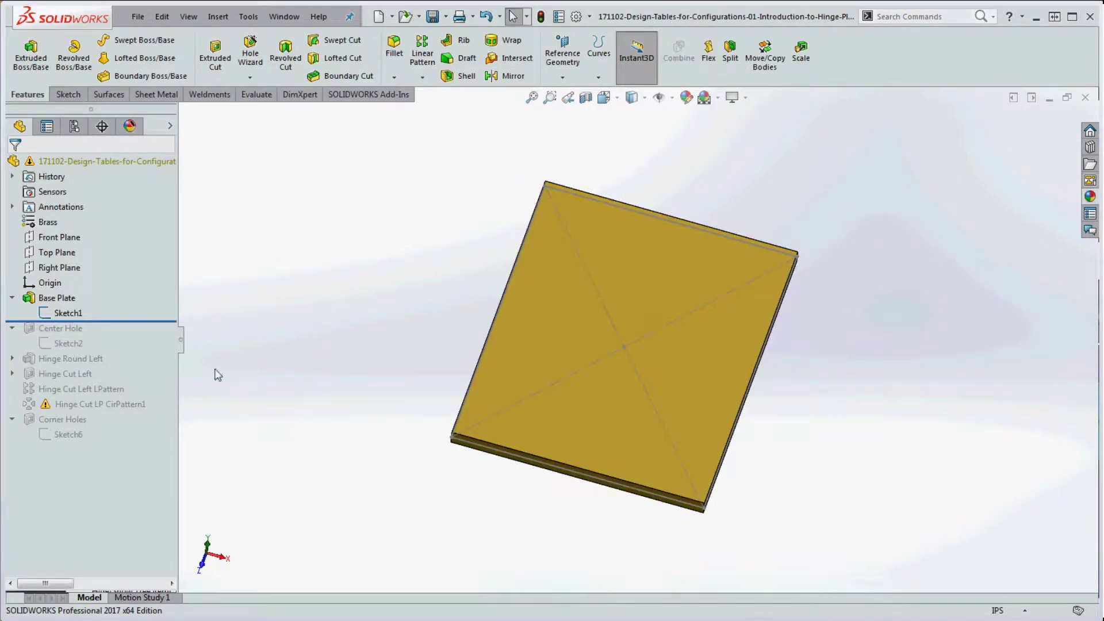
Roll the model forward past Center Hole and review the relations and edge dimensions in its Sketch2
left_click_drag(132, 322, 129, 350)
right_click(68, 343)
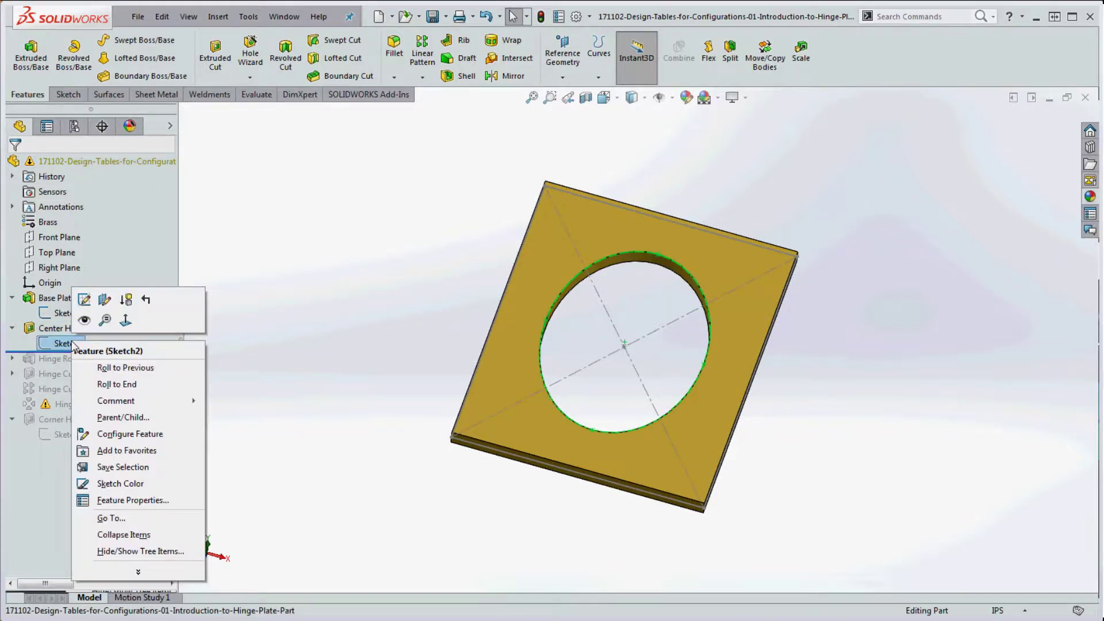
left_click(84, 299)
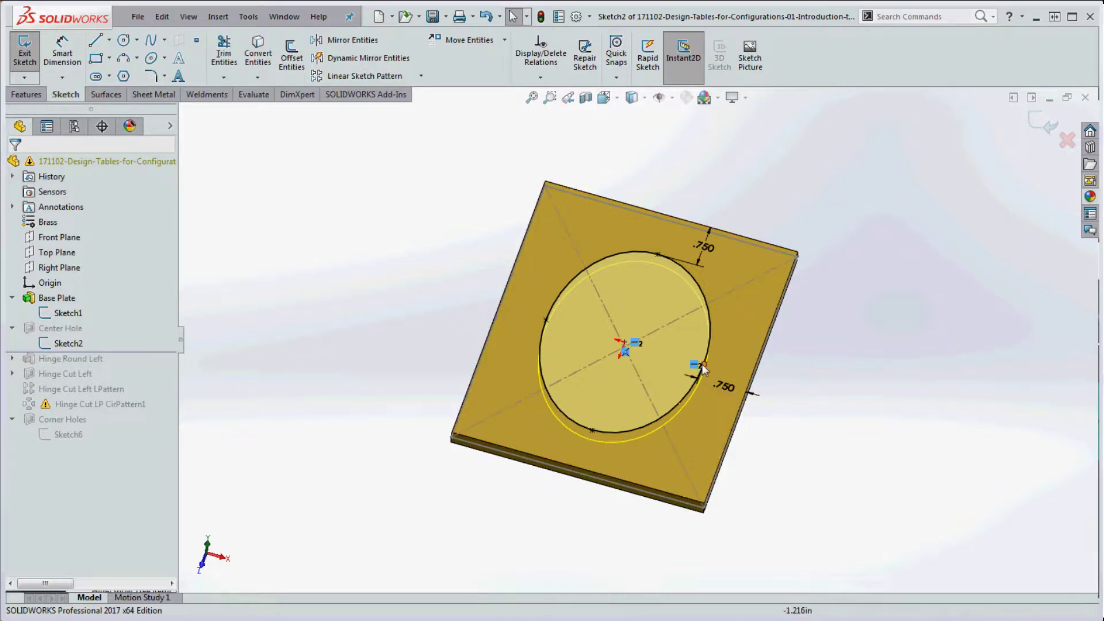
left_click(625, 348)
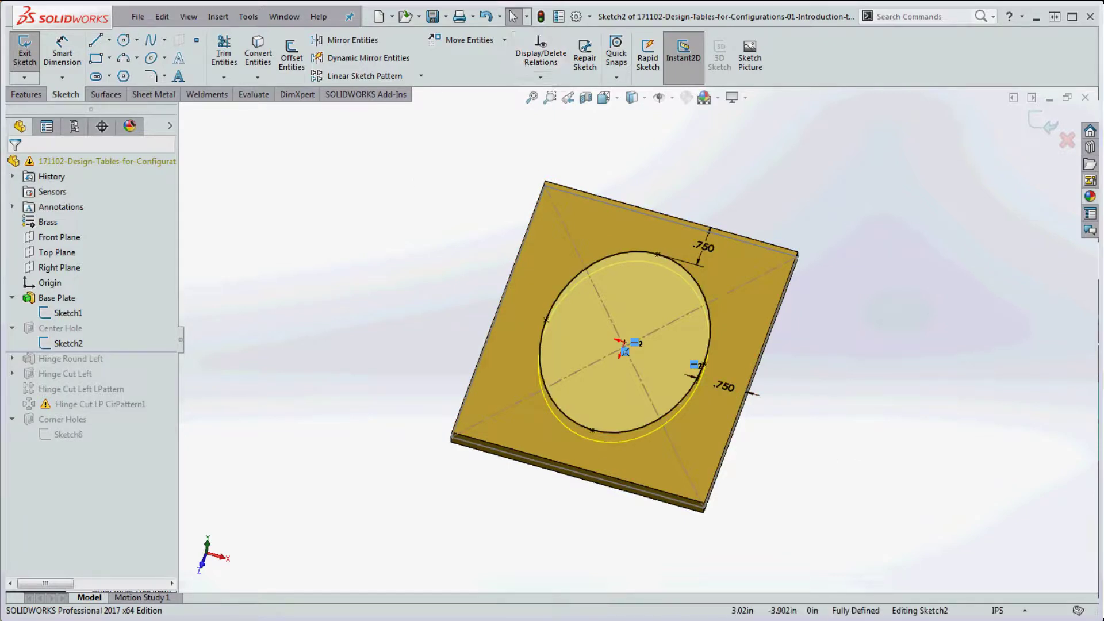
left_click(540, 16)
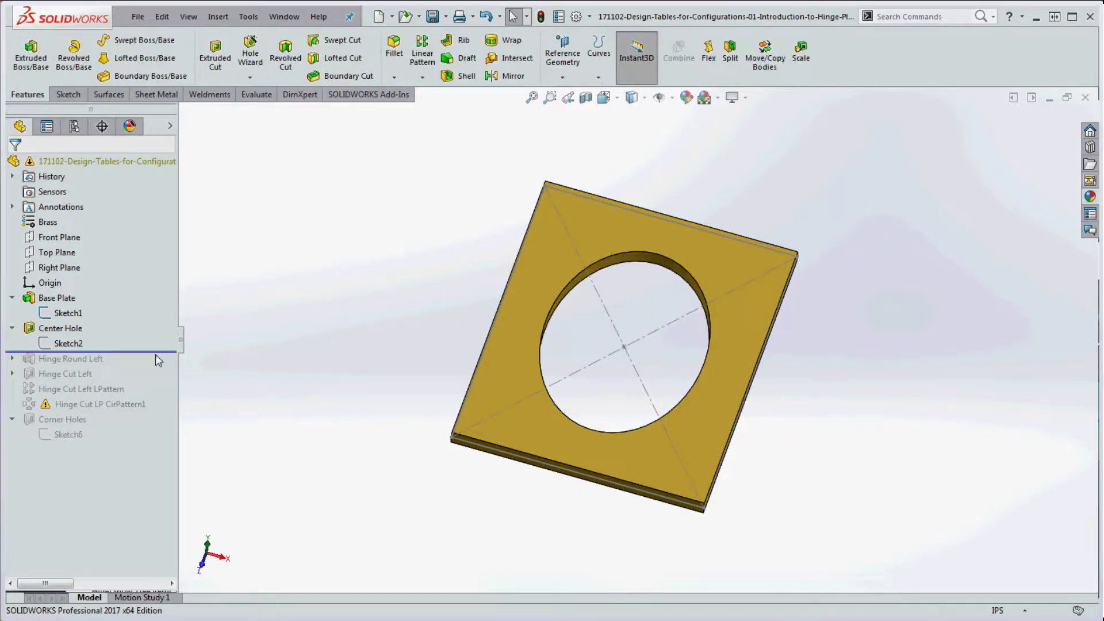
Roll the model forward one feature at a time, from Hinge Round Left through Hinge Cut LP CirPattern1
left_click_drag(155, 353, 157, 373)
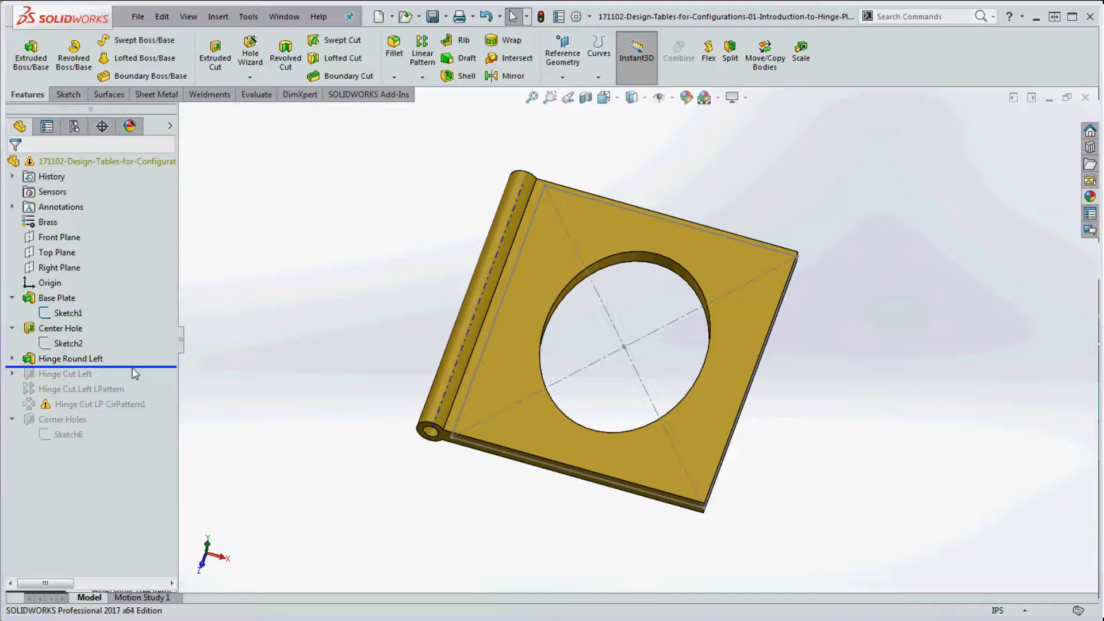
left_click_drag(132, 369, 131, 382)
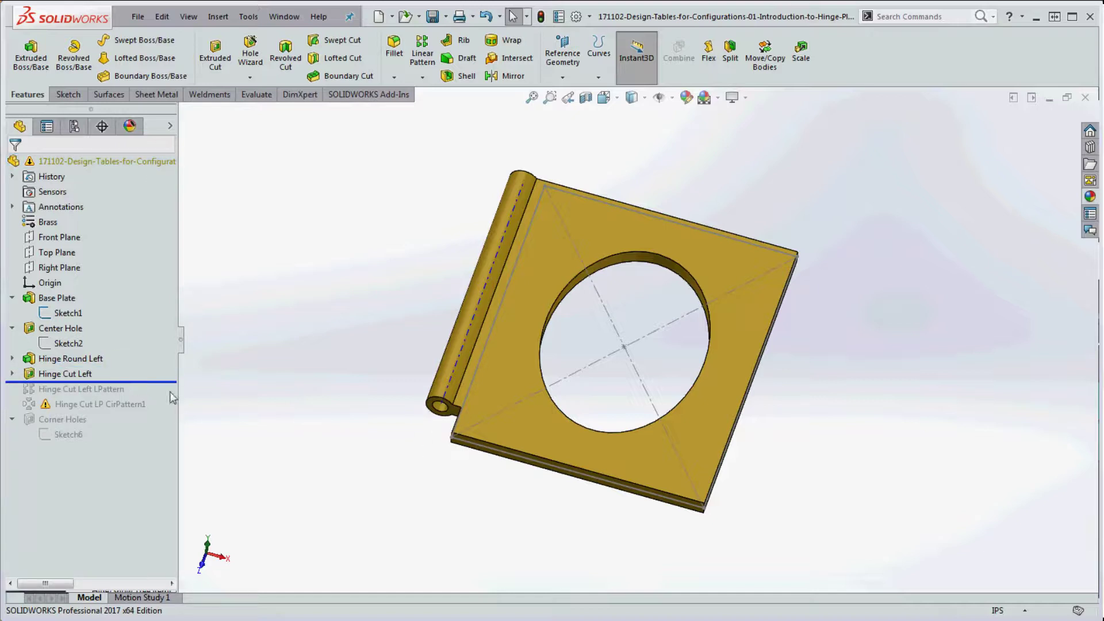
left_click_drag(154, 382, 150, 395)
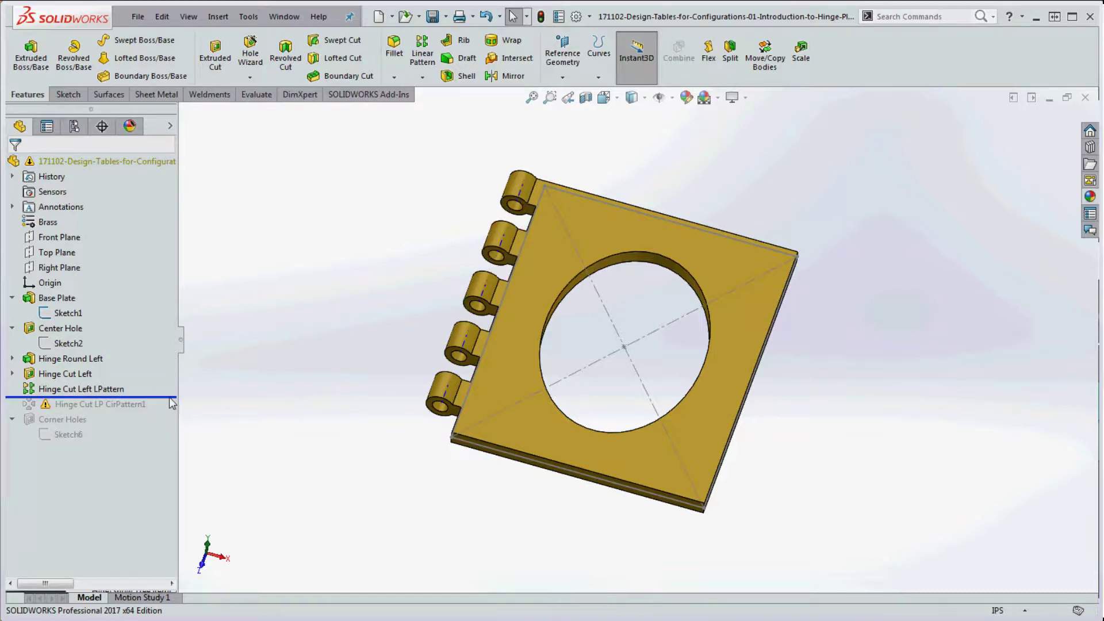
left_click_drag(170, 397, 168, 413)
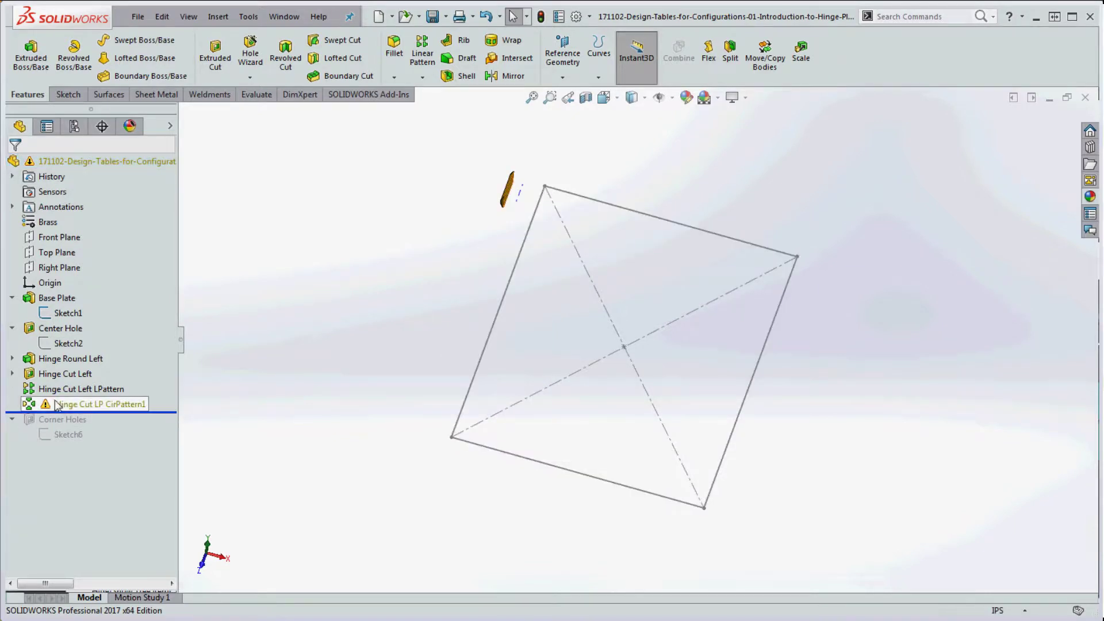
Examine the definition of the Hinge Cut LP CirPattern1 circular pattern without changing it
mouse_move(46, 406)
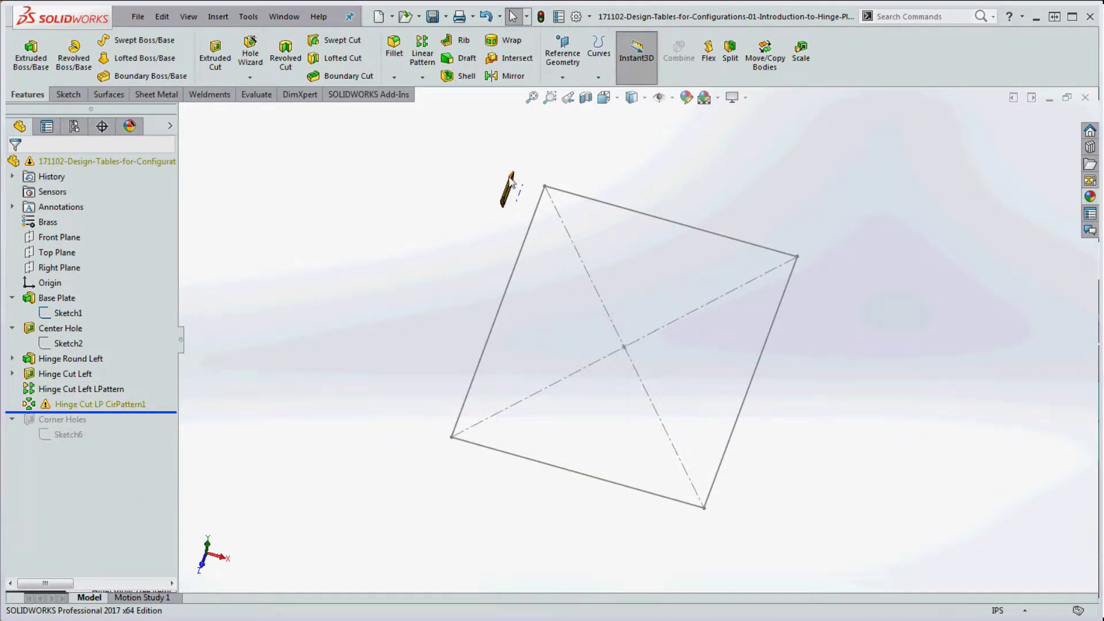
right_click(81, 404)
left_click(90, 264)
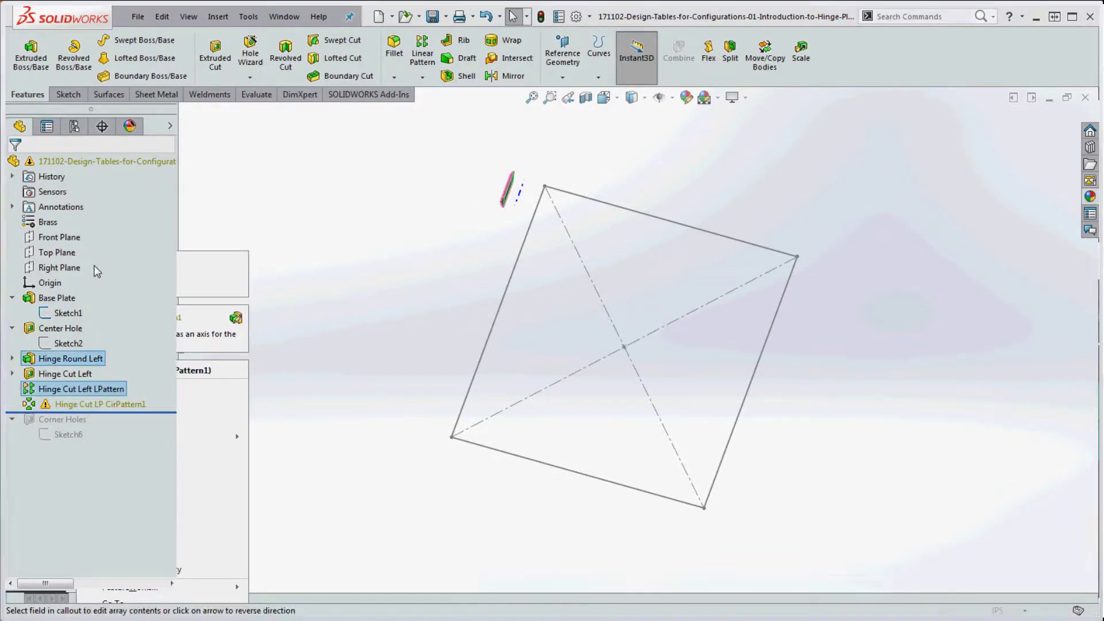
left_click(635, 304)
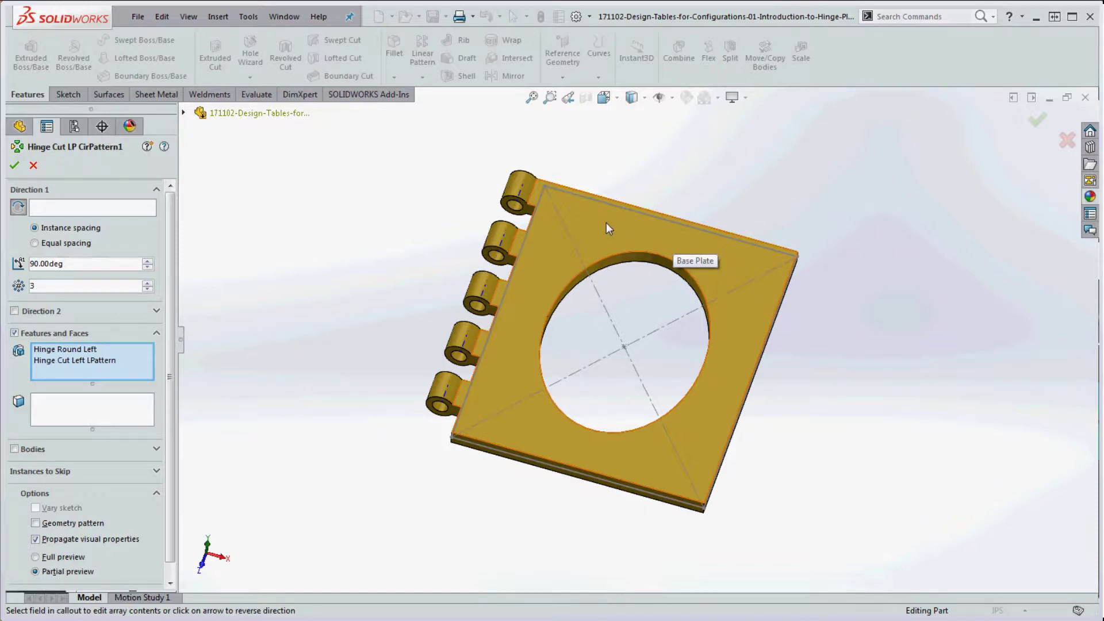
left_click(33, 165)
Delete the Hinge Cut LP CirPattern1 circular pattern feature
right_click(94, 403)
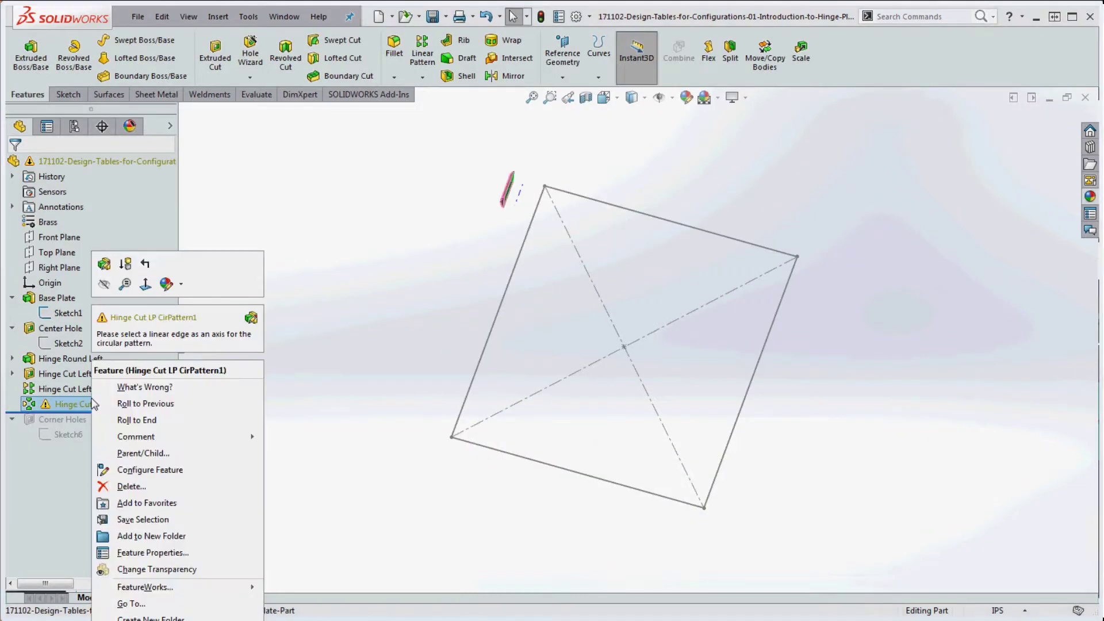
left_click(129, 486)
left_click(543, 220)
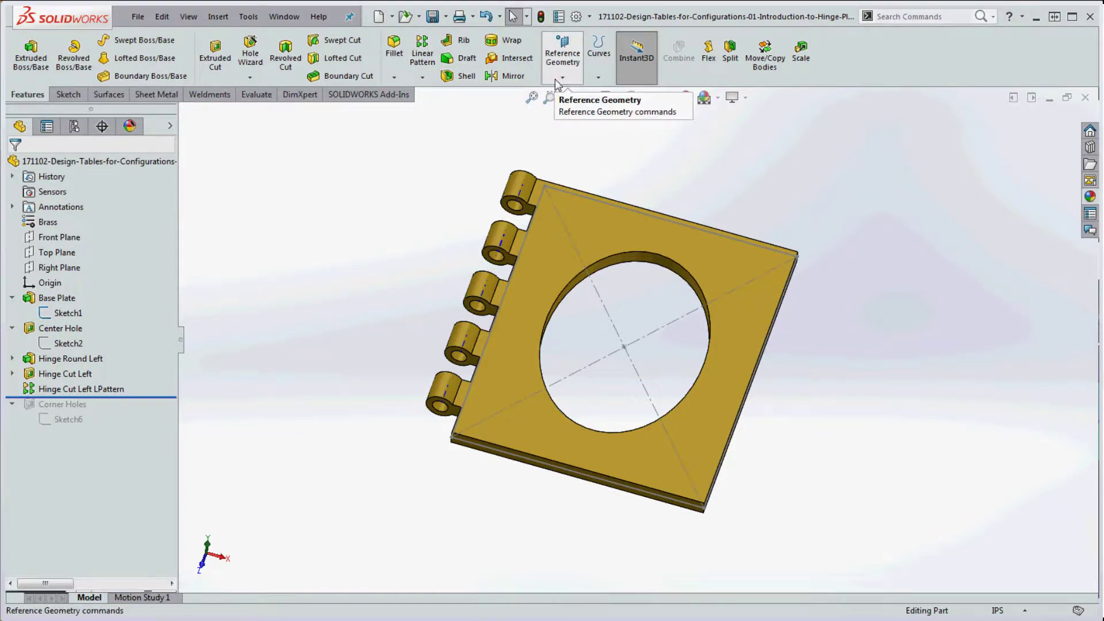
Mirror the Hinge Round Left and Hinge Cut Left LPattern features about the Right Plane
left_click(508, 77)
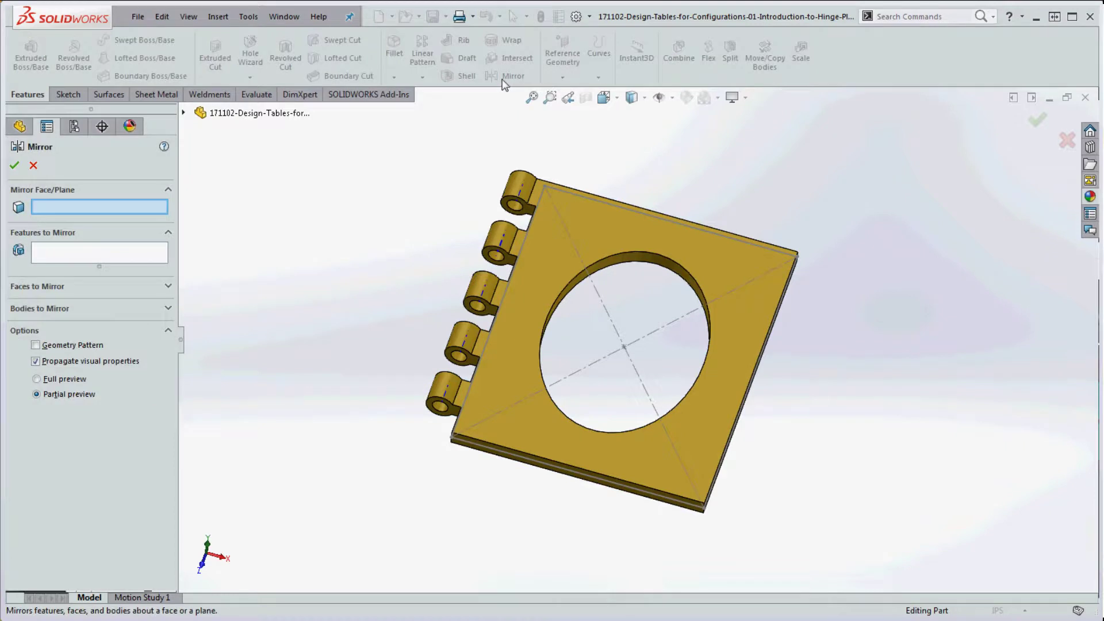
left_click(184, 113)
left_click(253, 219)
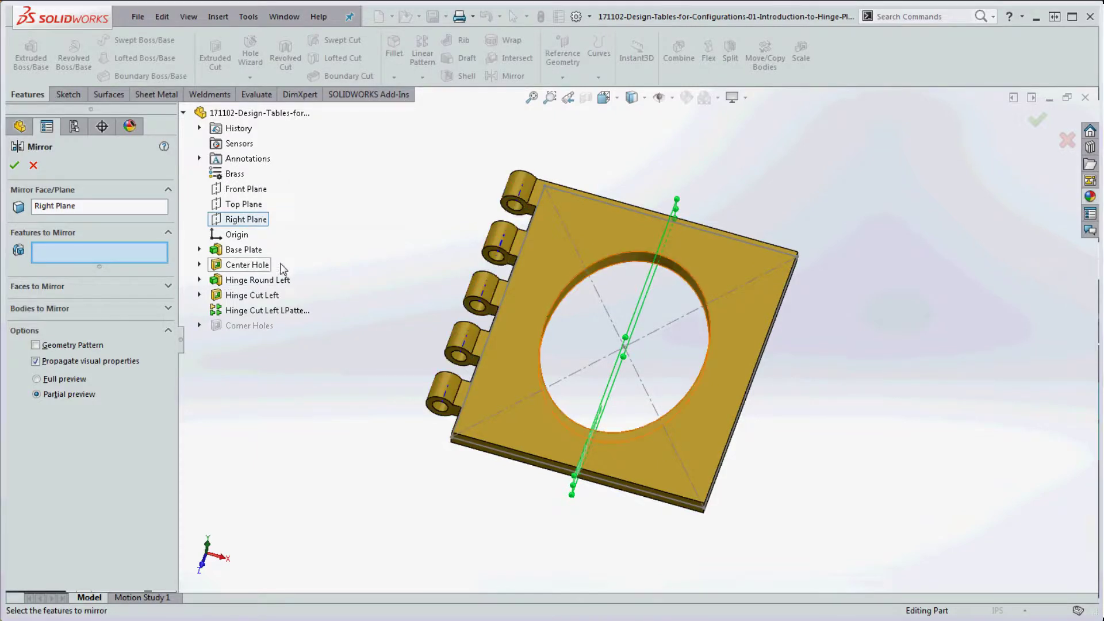
left_click(252, 296)
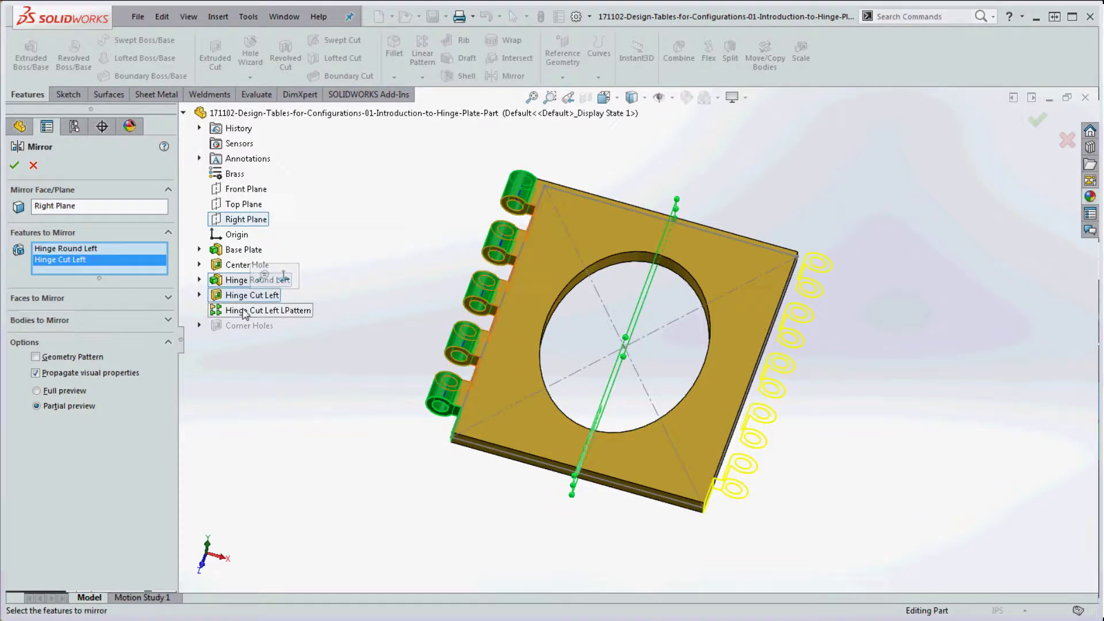
left_click(246, 312)
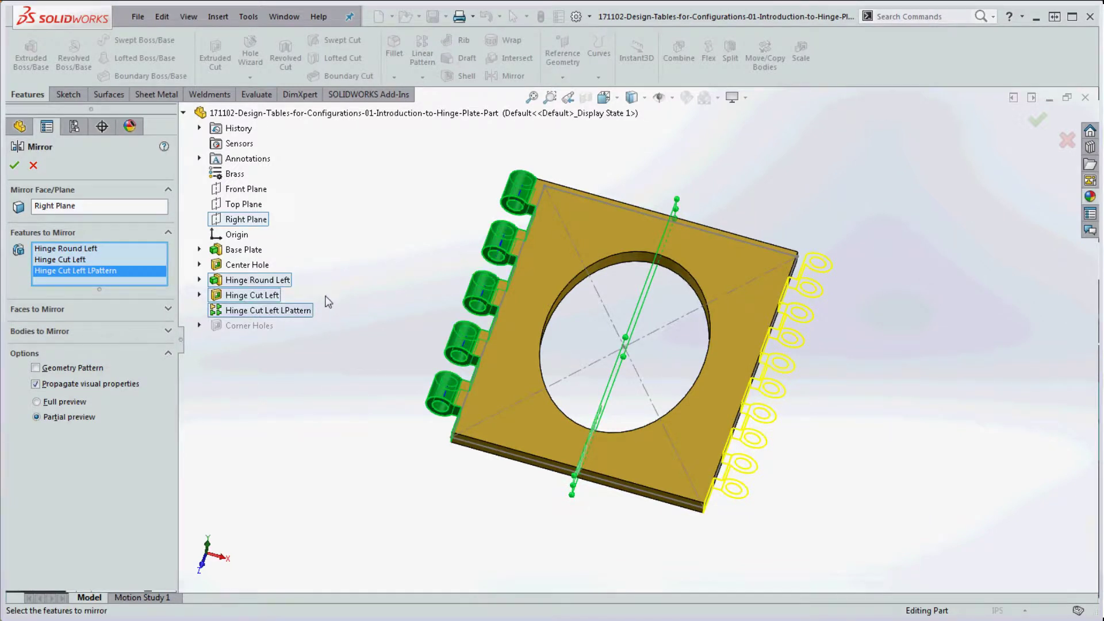
left_click(259, 297)
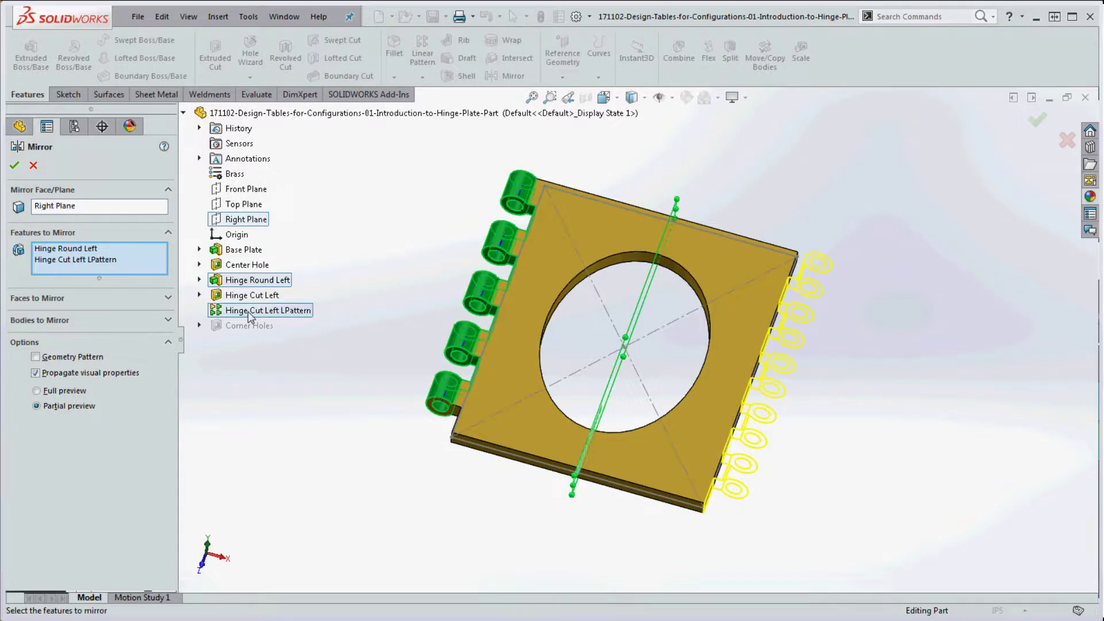
left_click(15, 166)
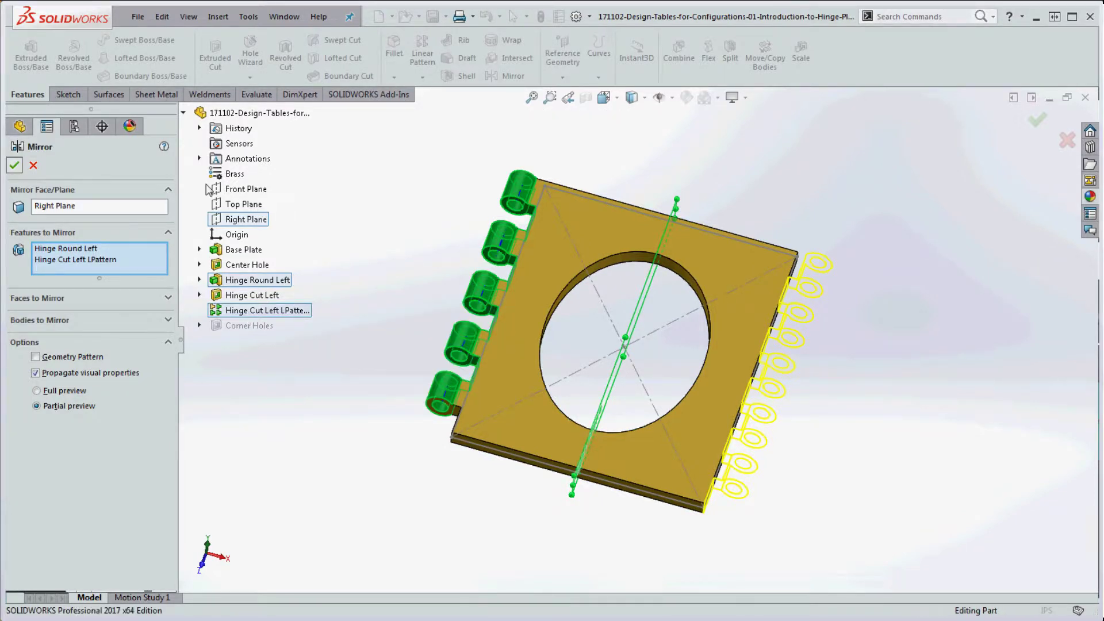
Roll forward past Corner Holes and, in its Sketch6, delete the relation tying the construction line's end to the center hole's edge
middle_click_drag(377, 239, 374, 278)
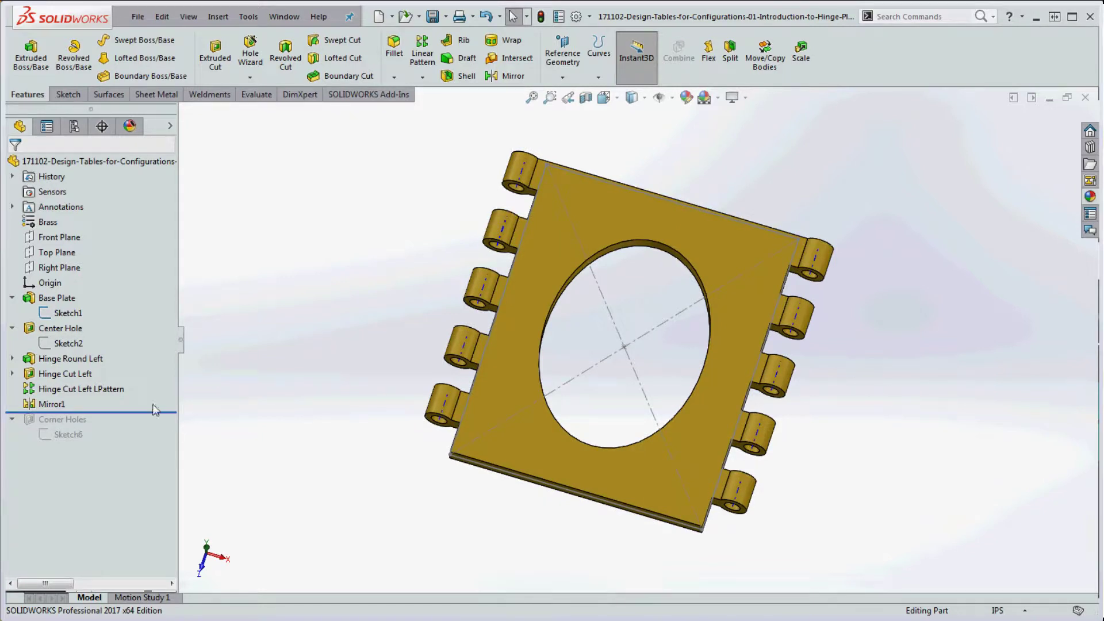
left_click_drag(137, 413, 131, 442)
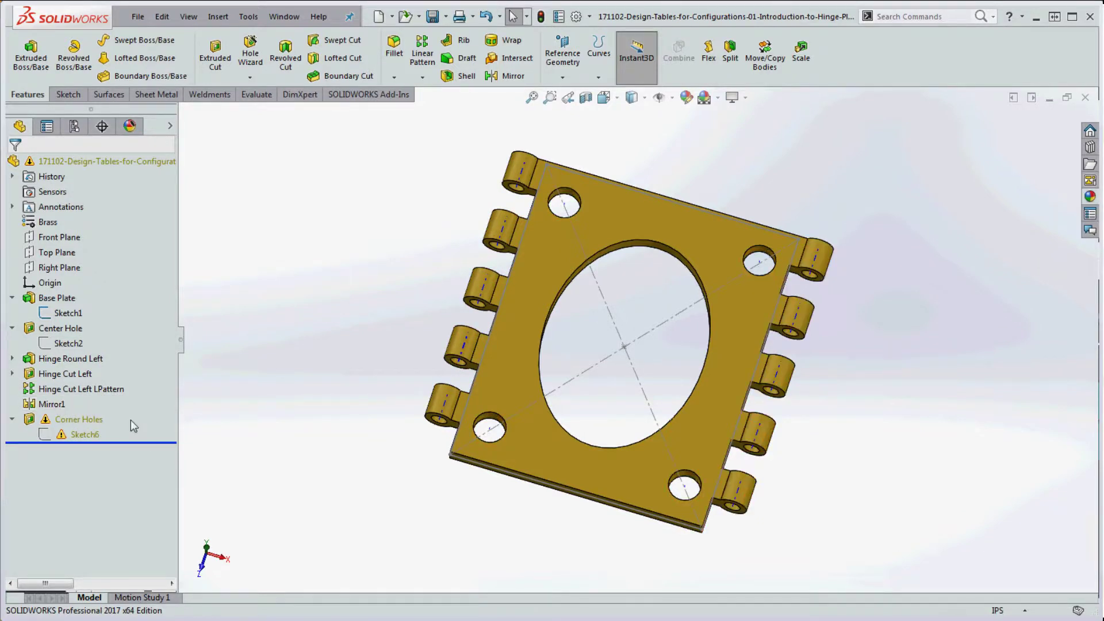
right_click(85, 434)
left_click(104, 290)
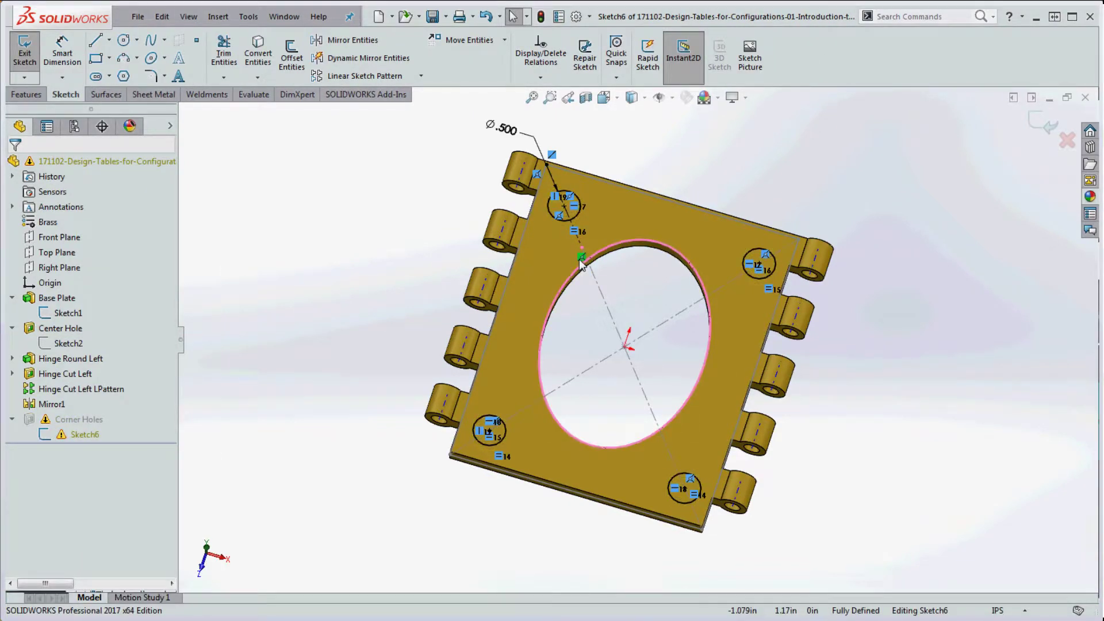
key("Delete")
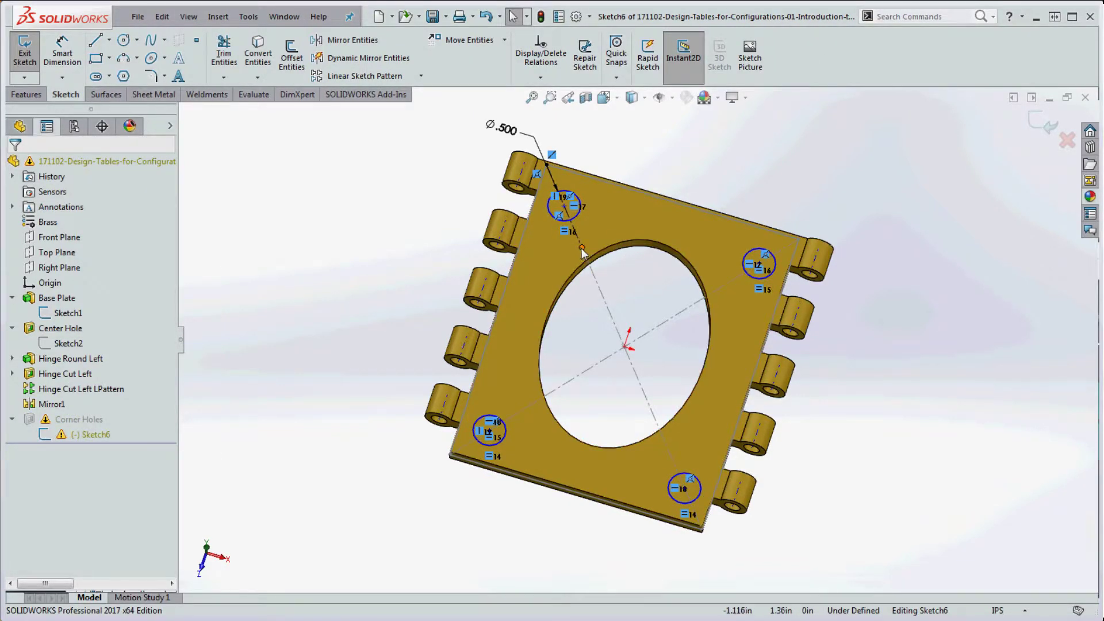
Make the end of the construction line in Sketch6 coincident with the center hole's edge and rebuild the part
left_click_drag(582, 247, 595, 230)
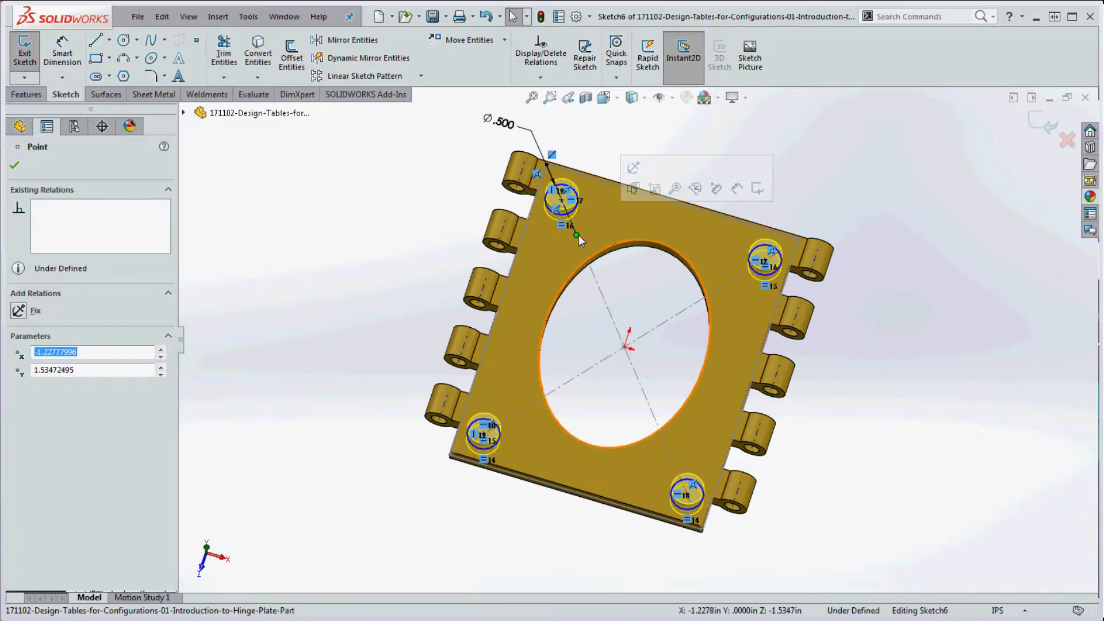
left_click(592, 248, "ctrl")
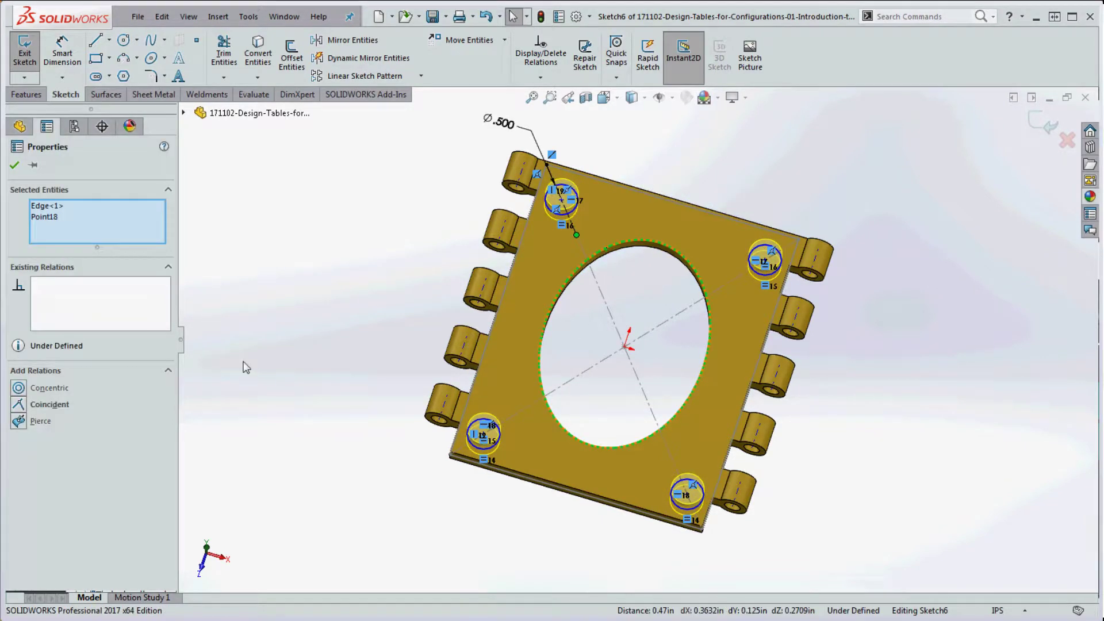
left_click(26, 404)
left_click(250, 329)
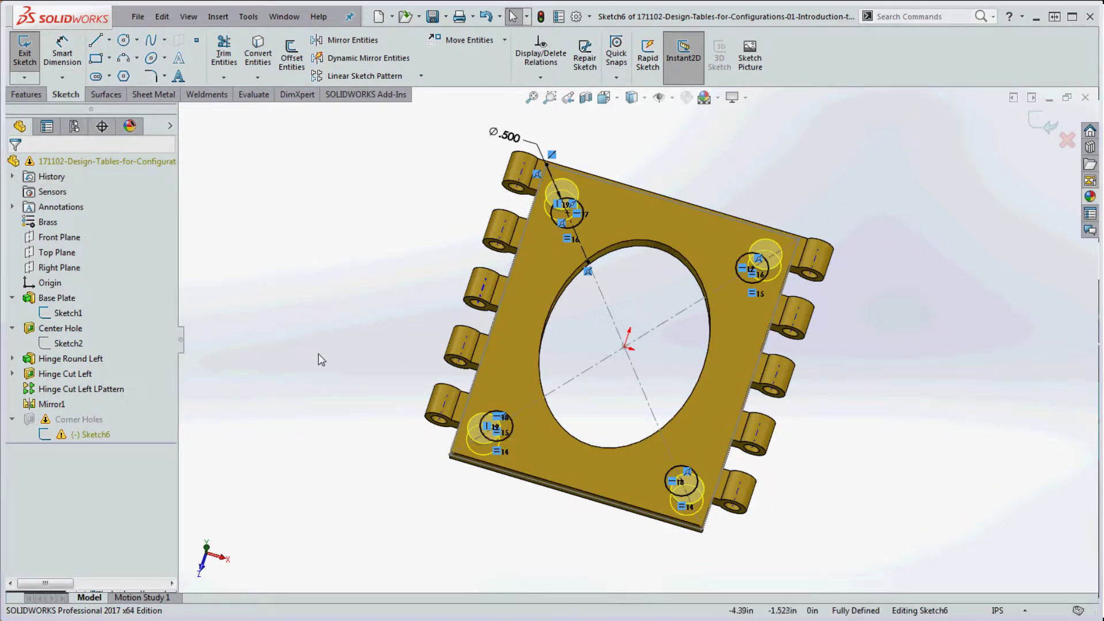
left_click(541, 17)
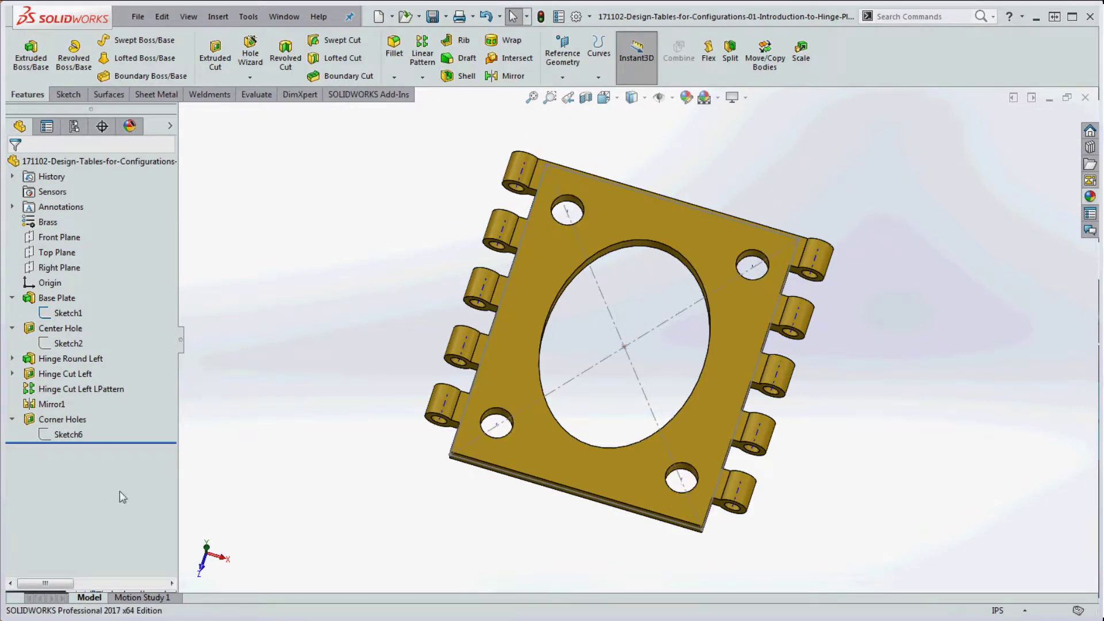
Set the base plate's width in Sketch1 to 3 in
left_click(59, 312)
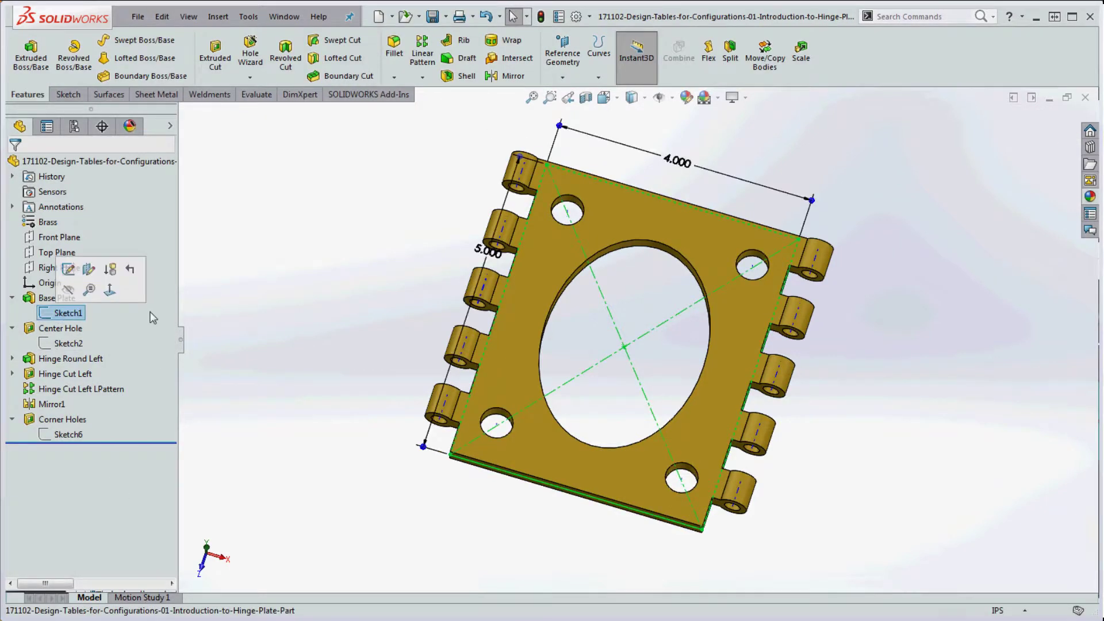
left_click(690, 160)
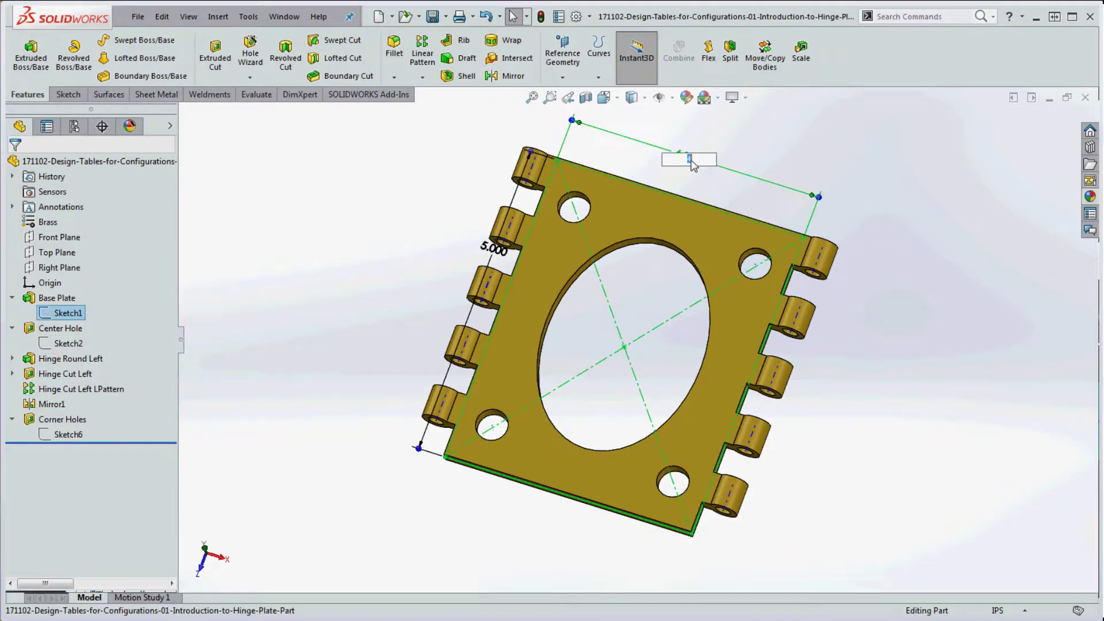
type("3")
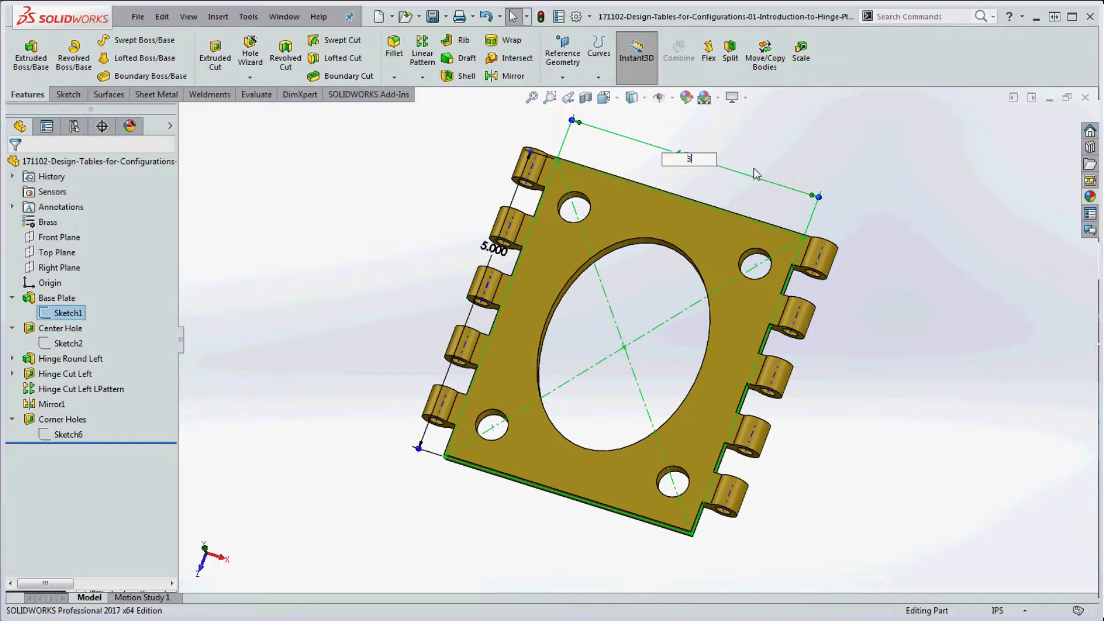
key("Return")
left_click(502, 104)
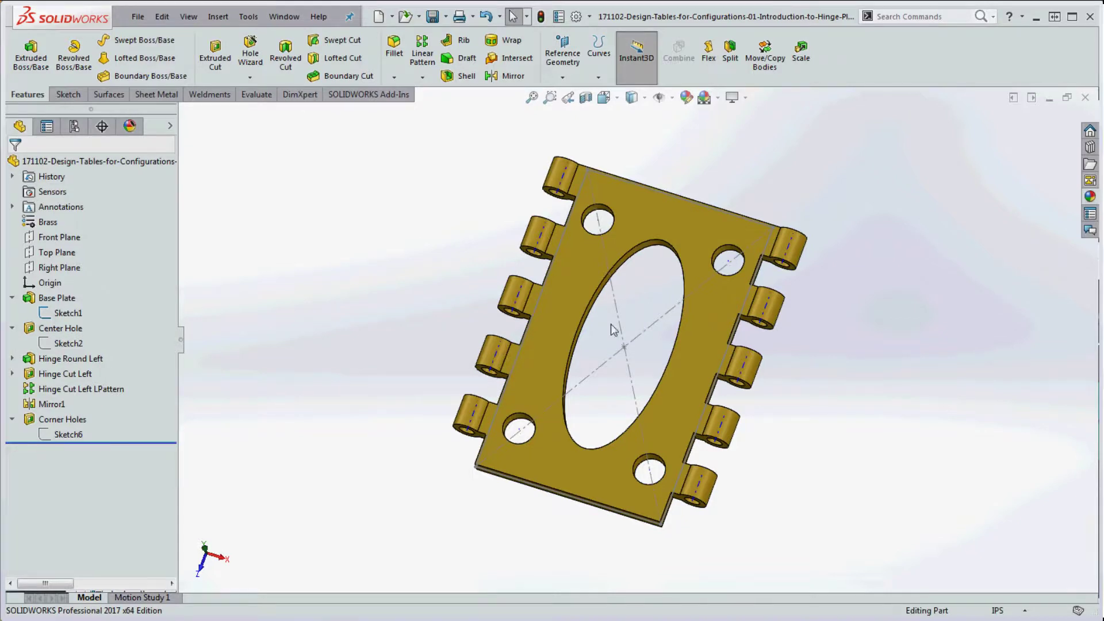
Set the base plate's length along the hinge side to 7 in
left_click(536, 308)
middle_click_drag(615, 349, 612, 347)
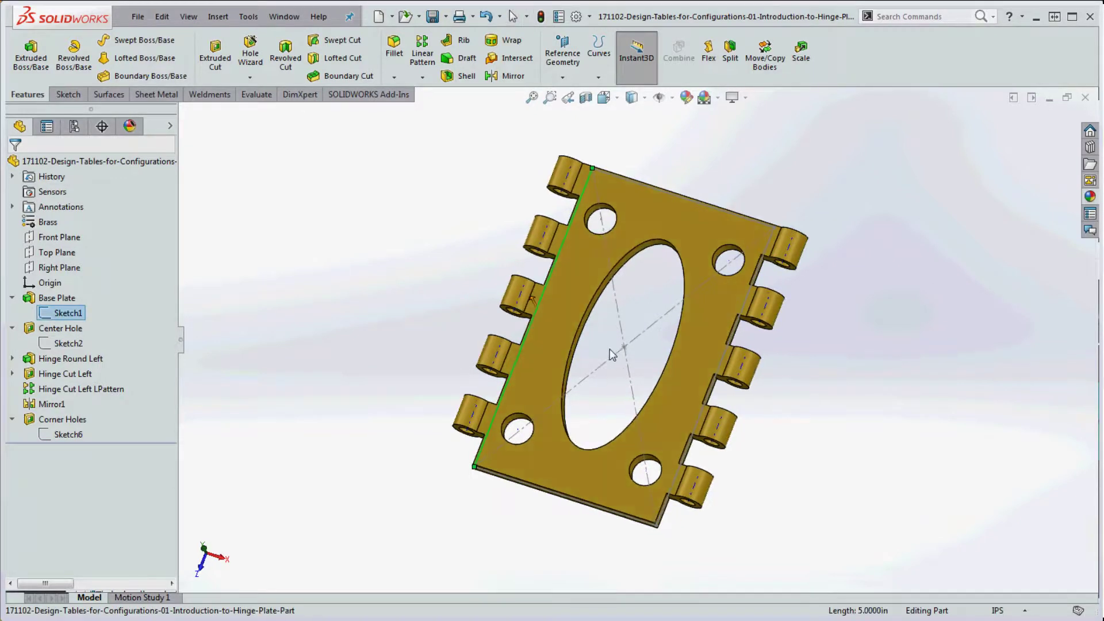
left_click(524, 256)
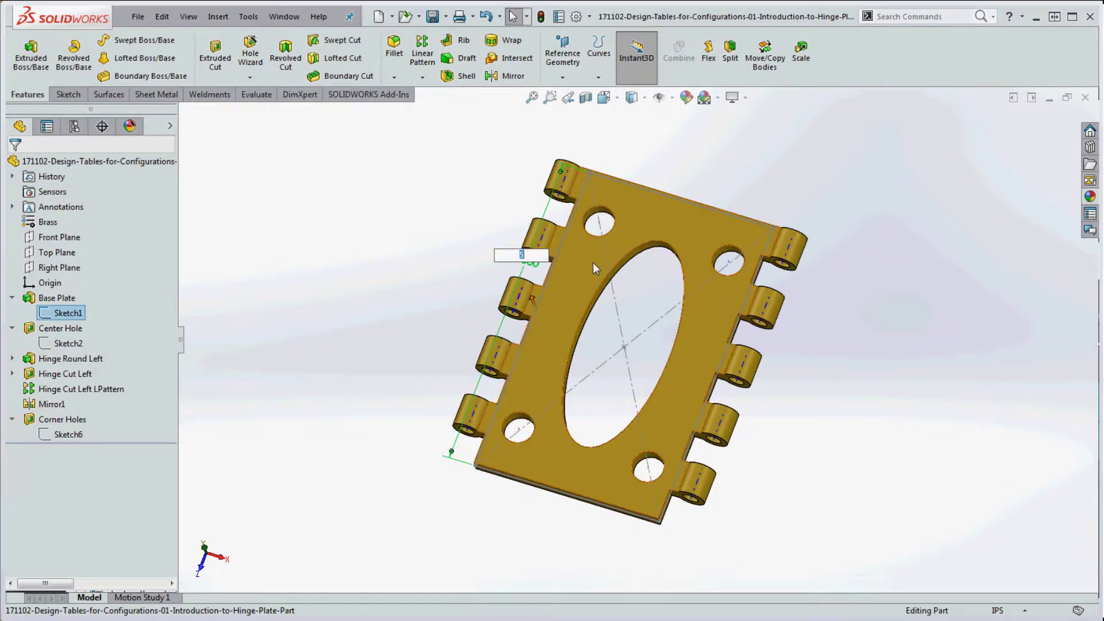
type("7")
key("Return")
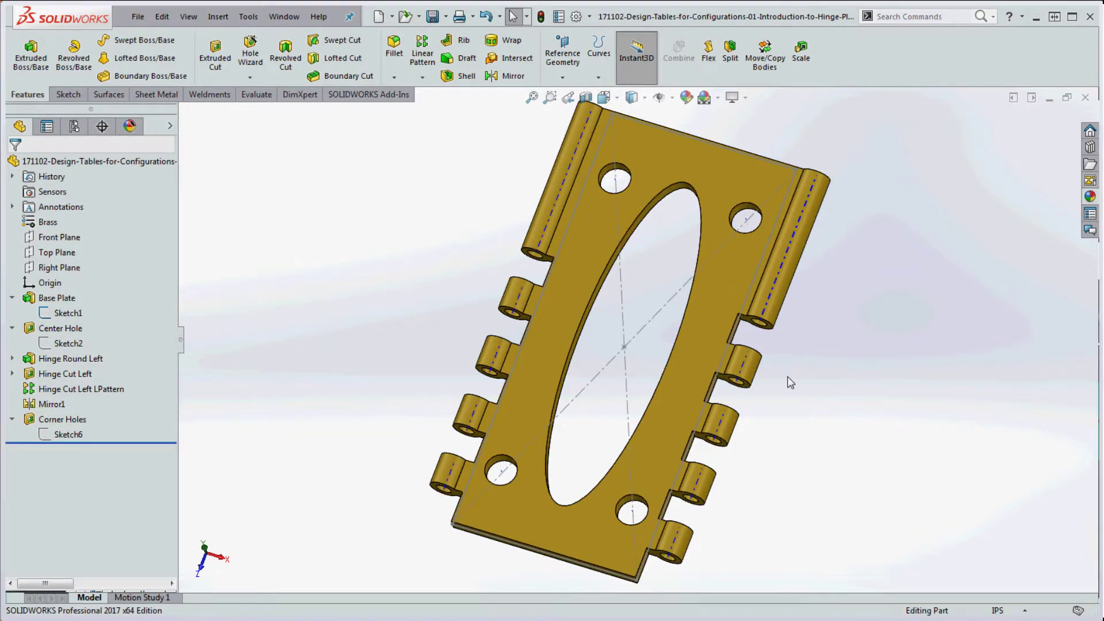
middle_click_drag(788, 378, 797, 345)
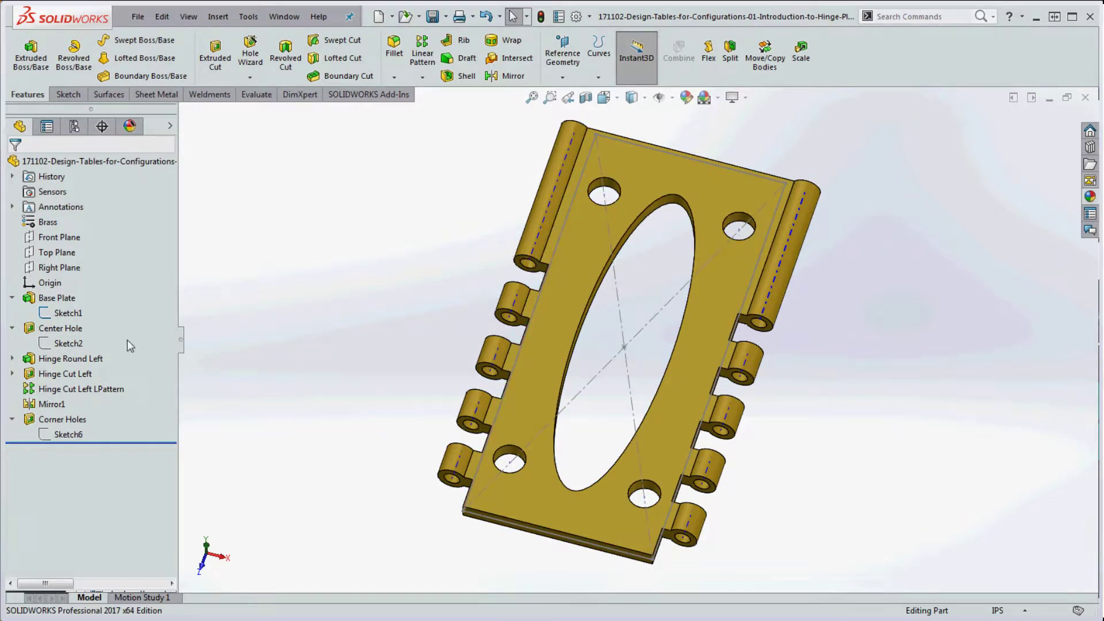
Edit the Hinge Cut Left LPattern linear pattern to have 30 instances
right_click(52, 392)
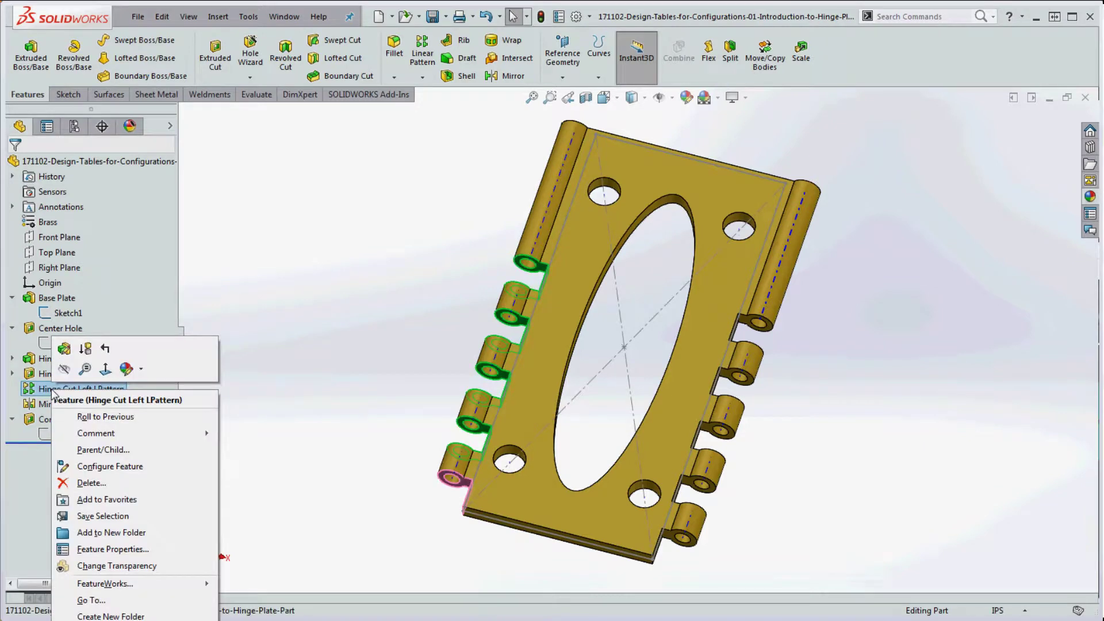
left_click(74, 348)
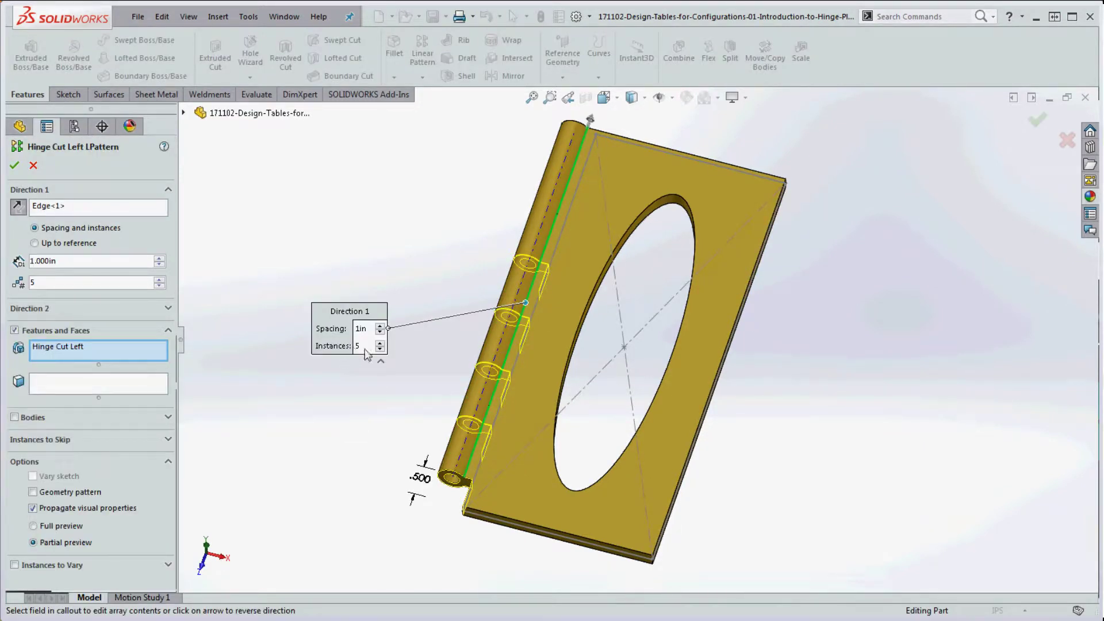
left_click_drag(47, 286, 23, 282)
type("30")
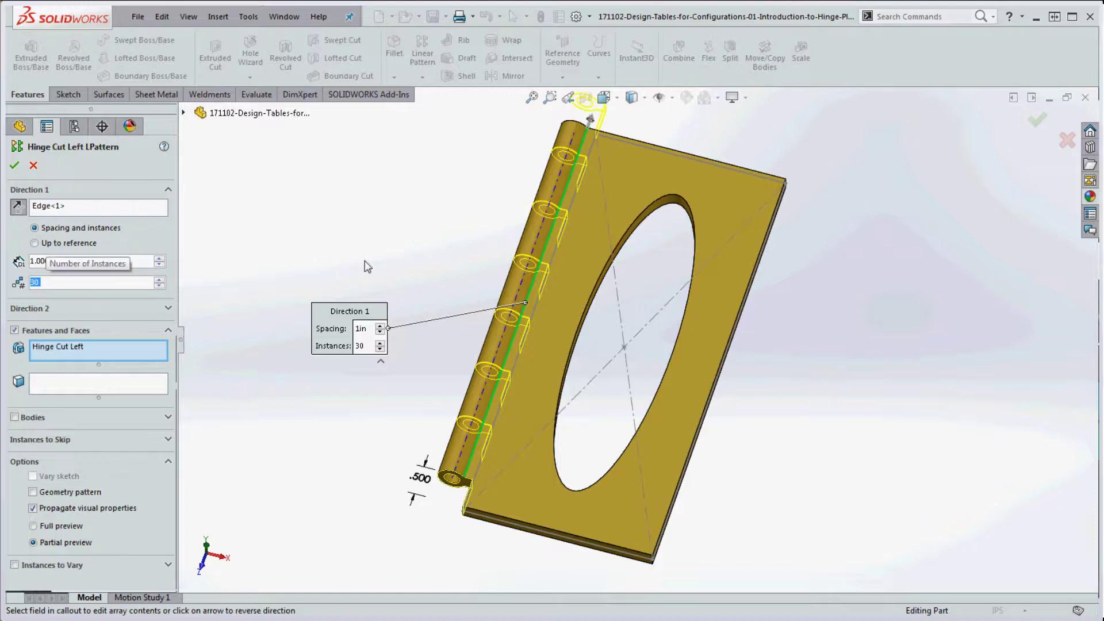
scroll(641, 323, "up", 3)
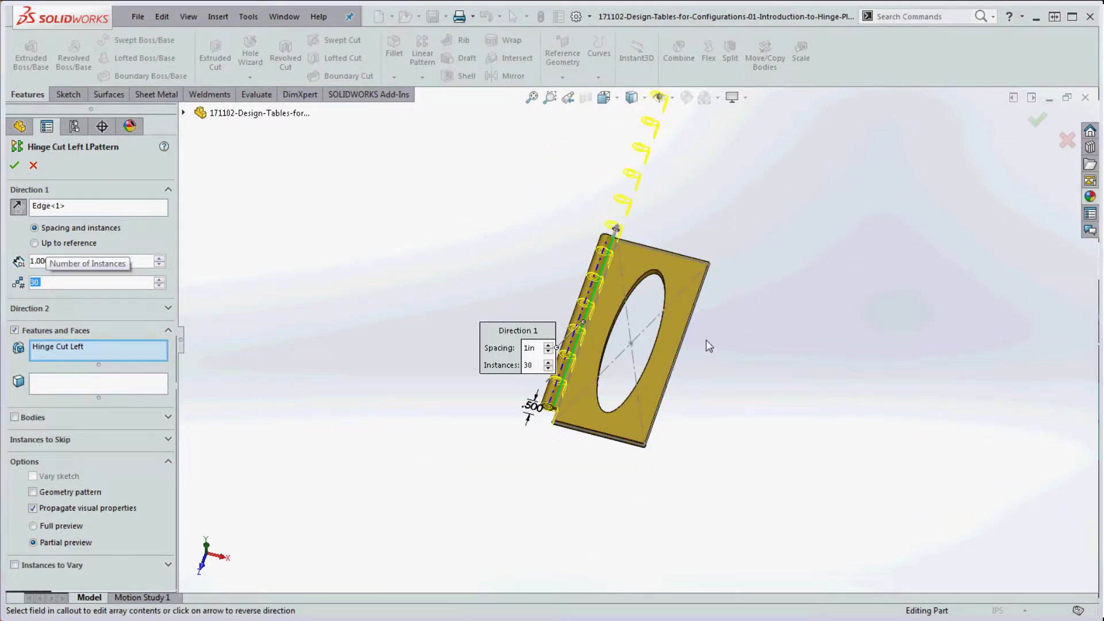
scroll(707, 340, "up", 2)
scroll(678, 282, "up", 5)
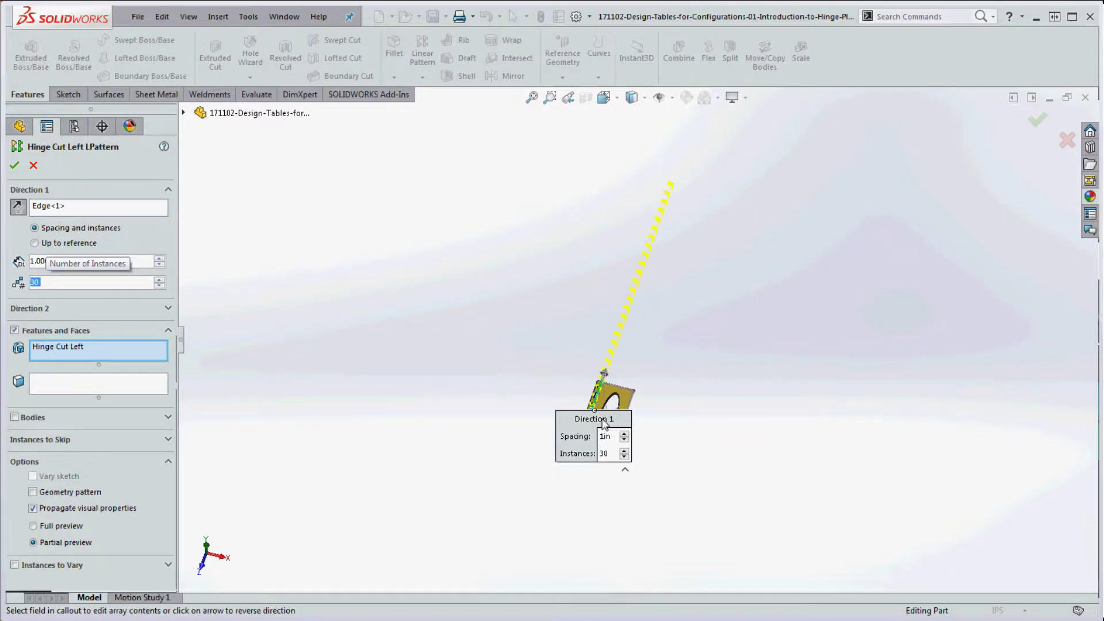
scroll(610, 385, "down", 5)
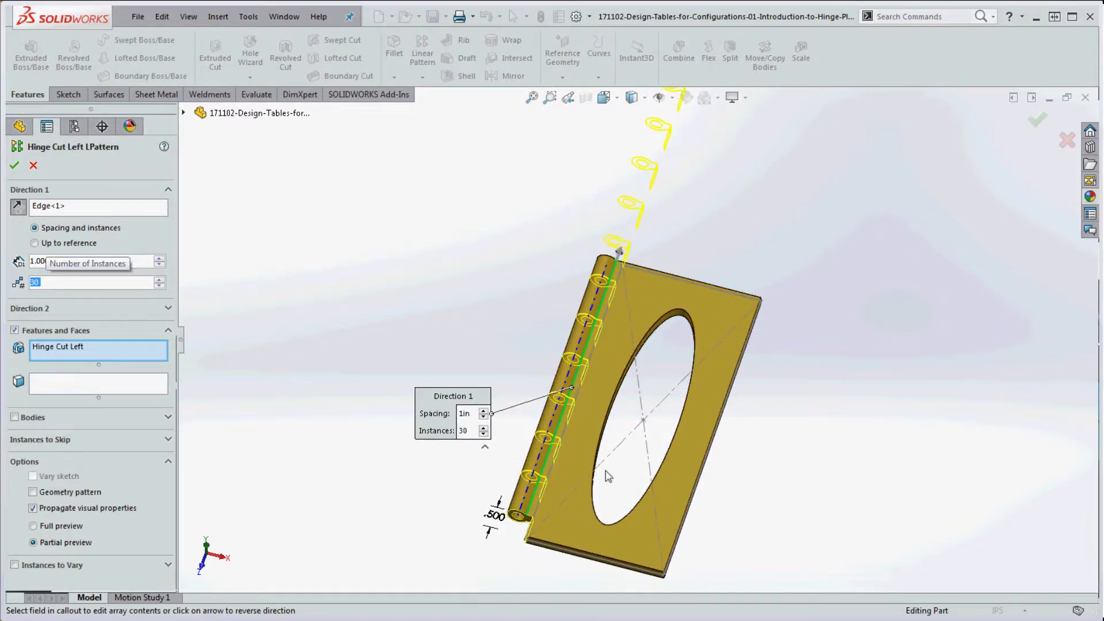
scroll(610, 472, "up", 3)
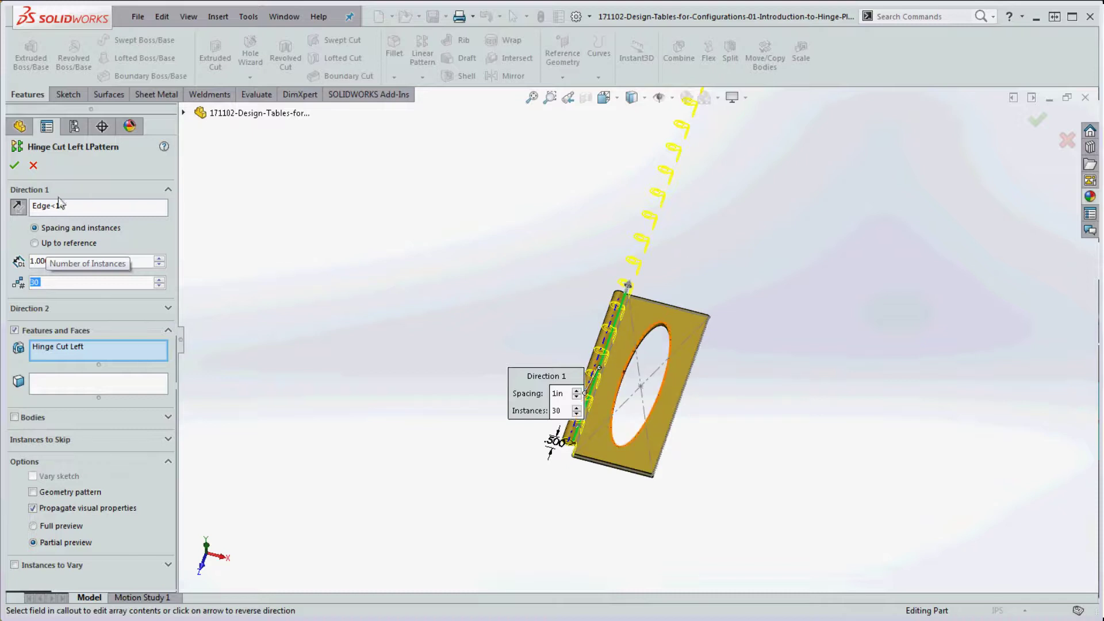
left_click(14, 165)
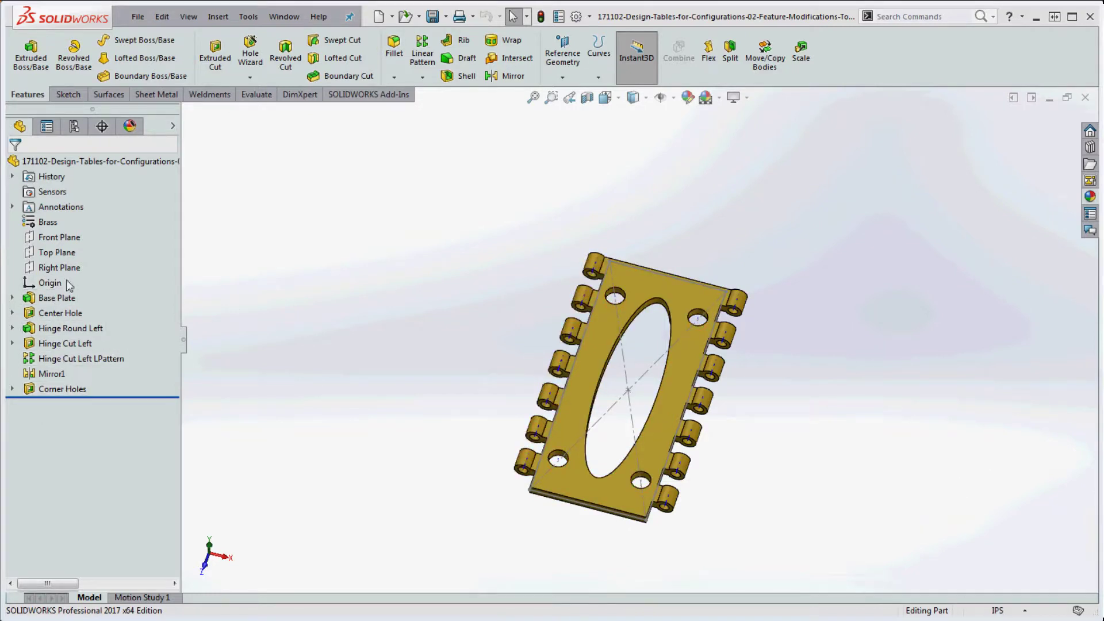
Rename the Mirror1 feature as Hinge Cut Mirror
mouse_move(50, 381)
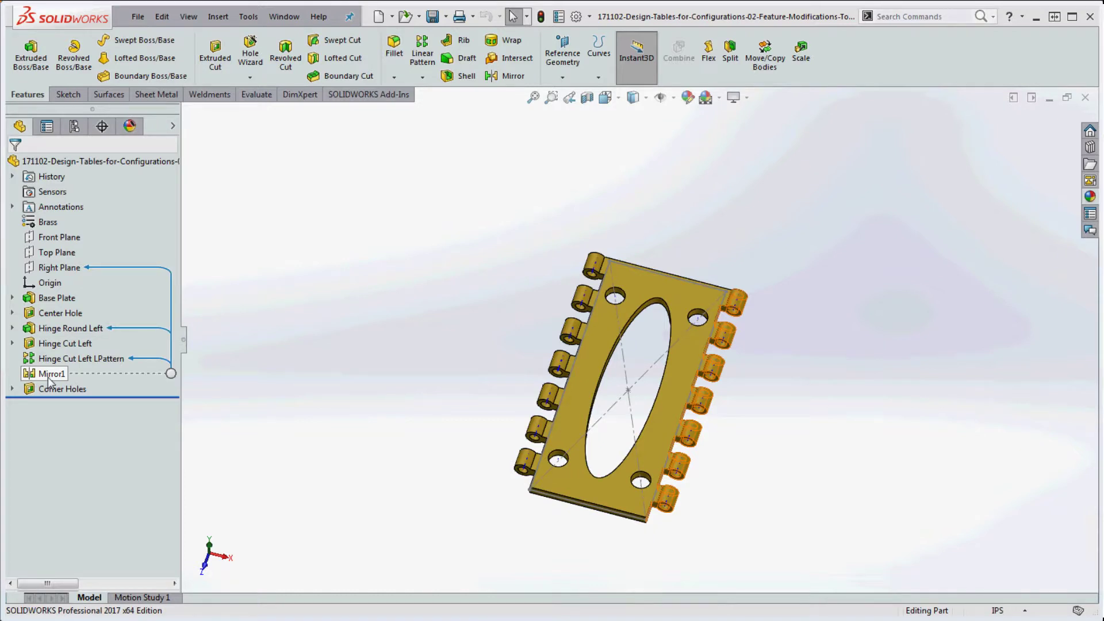
left_click(45, 378)
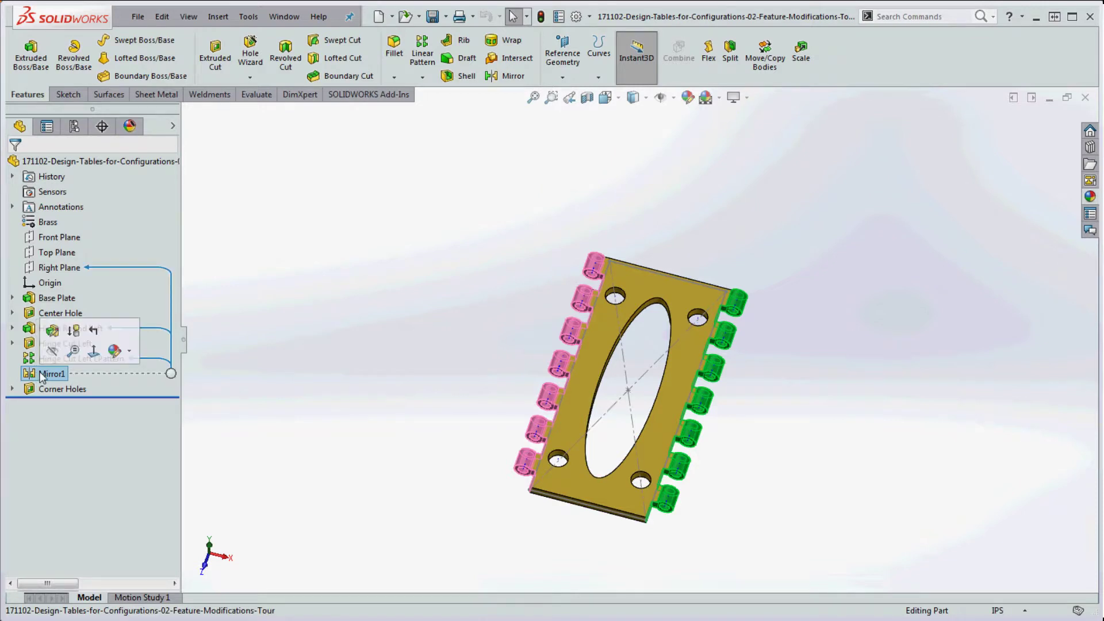
left_click(41, 374)
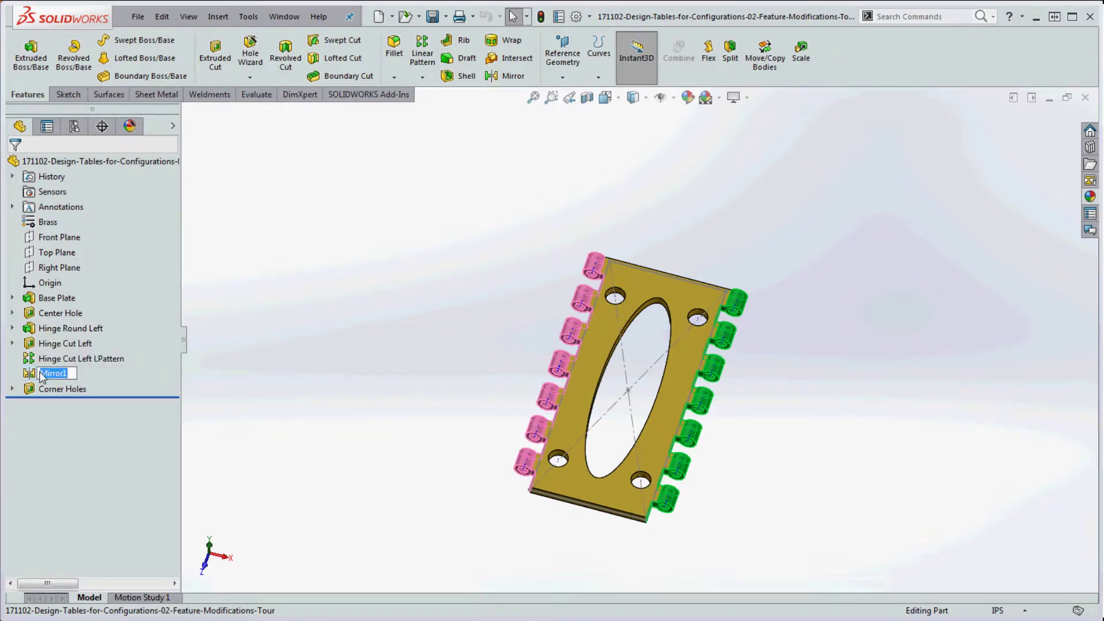
left_click(73, 373)
key("BackSpace")
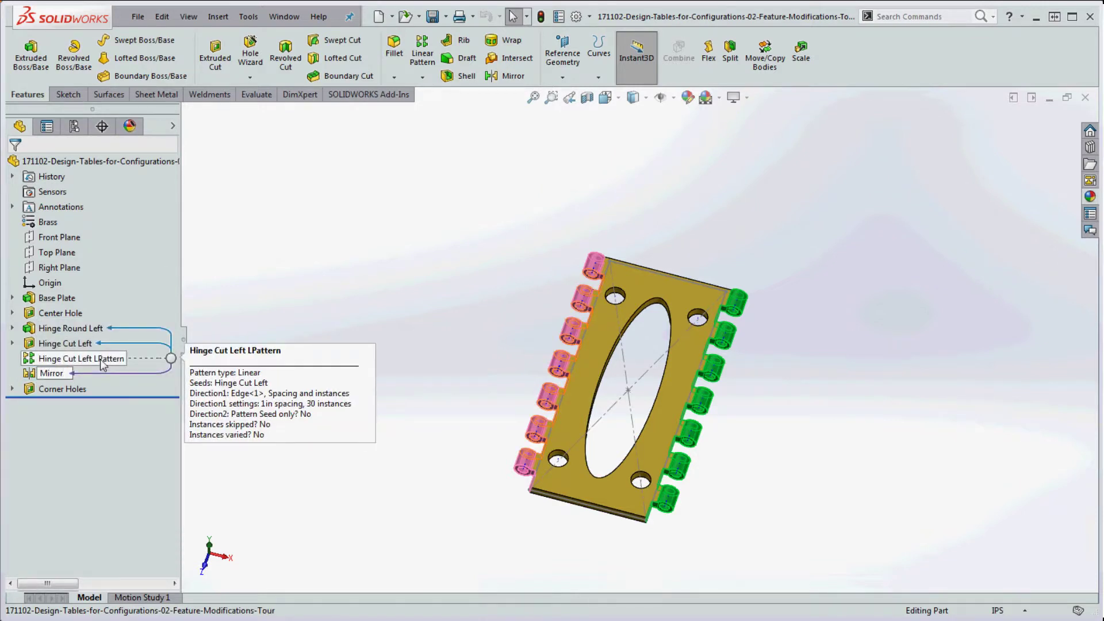
key("Left")
key("Left")
key("Left")
type("Hinge Cut")
key("Return")
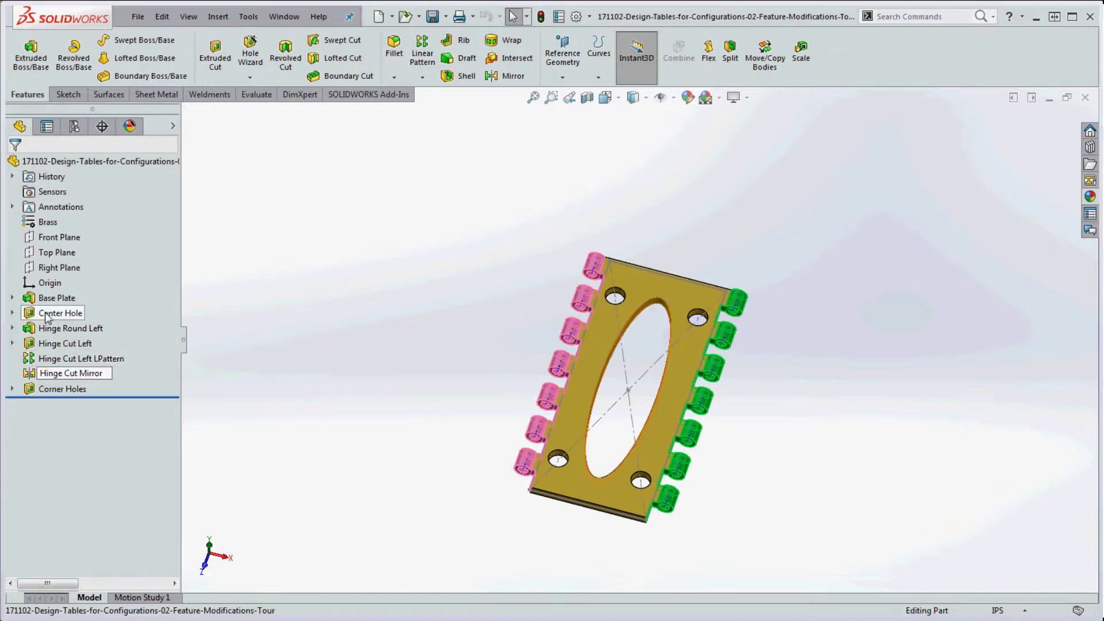
Add a new configuration named 4x4 to the part
left_click(74, 129)
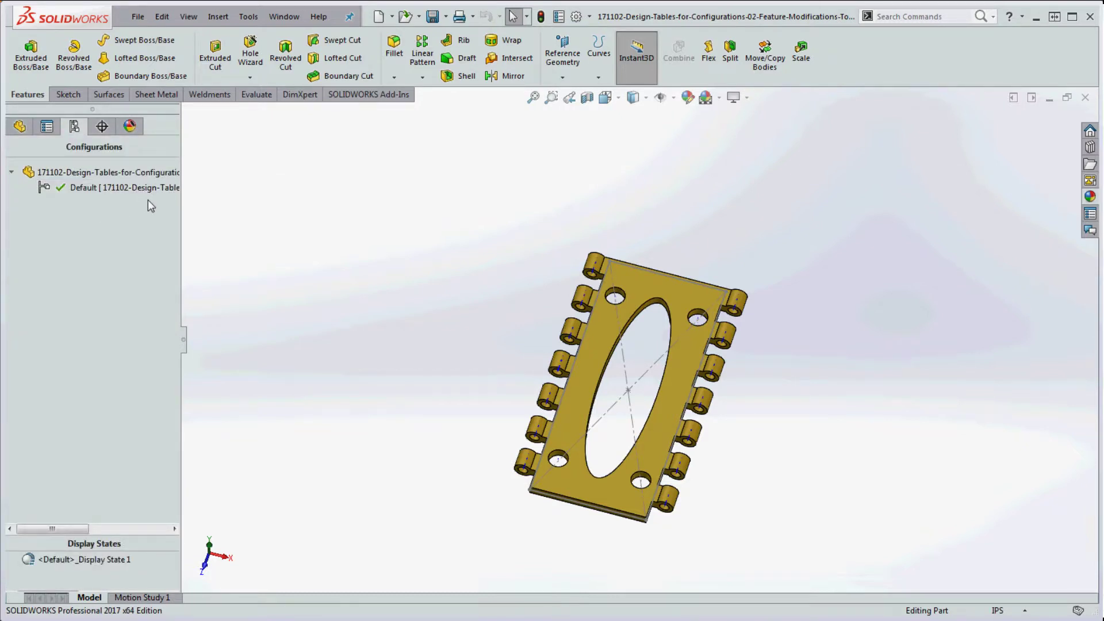
right_click(76, 172)
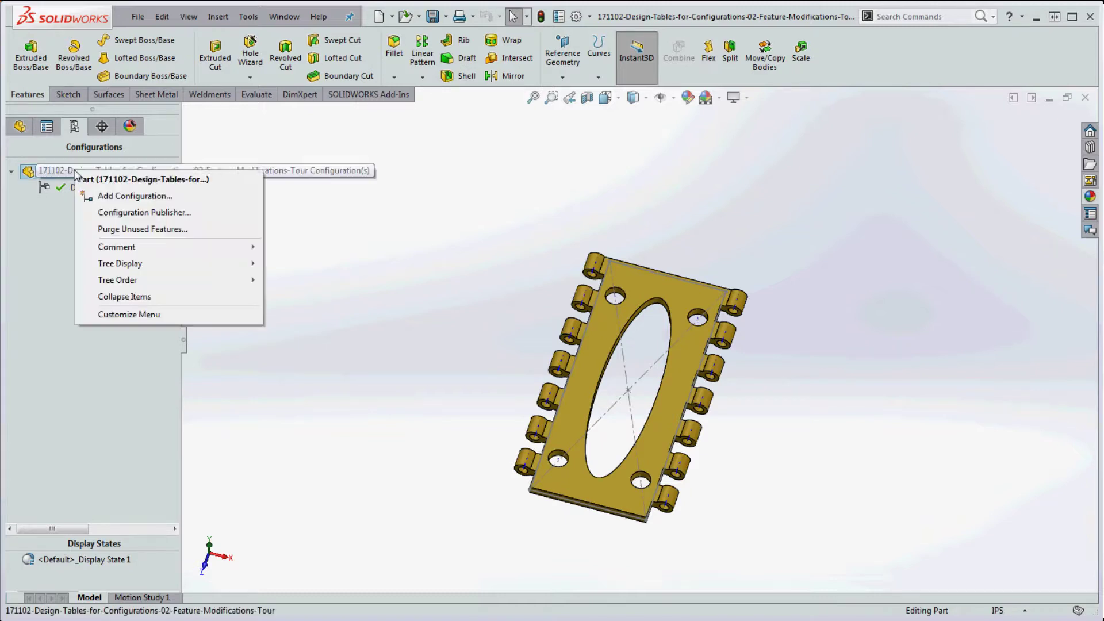
left_click(113, 197)
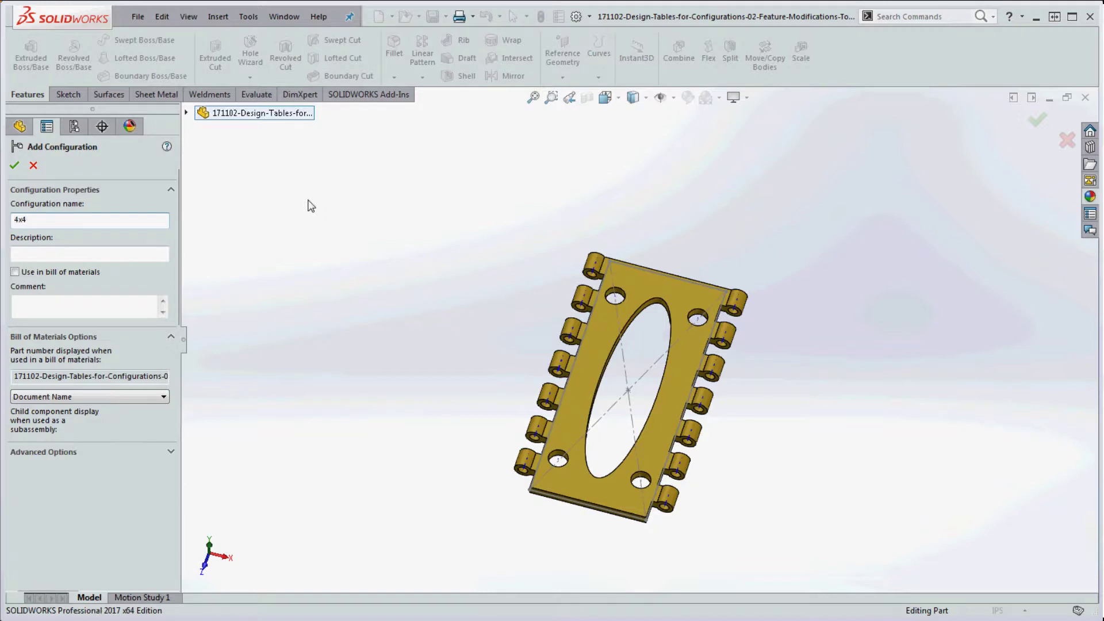
left_click(14, 167)
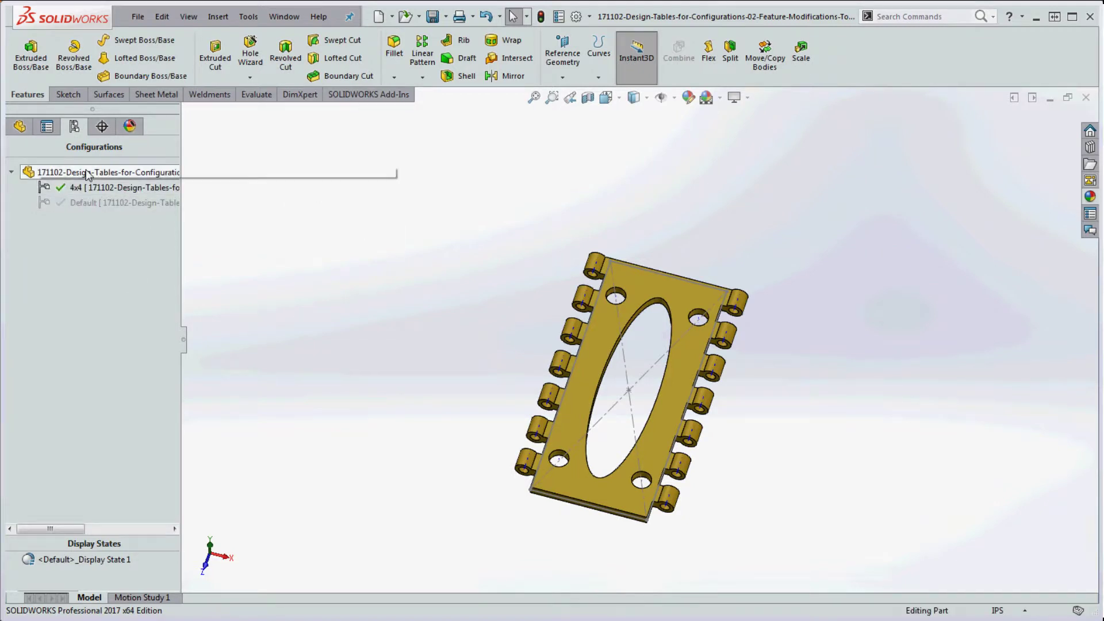
Edit the Base Plate sketch and set its width between the hinge sides to 4 in for this configuration only
left_click(21, 126)
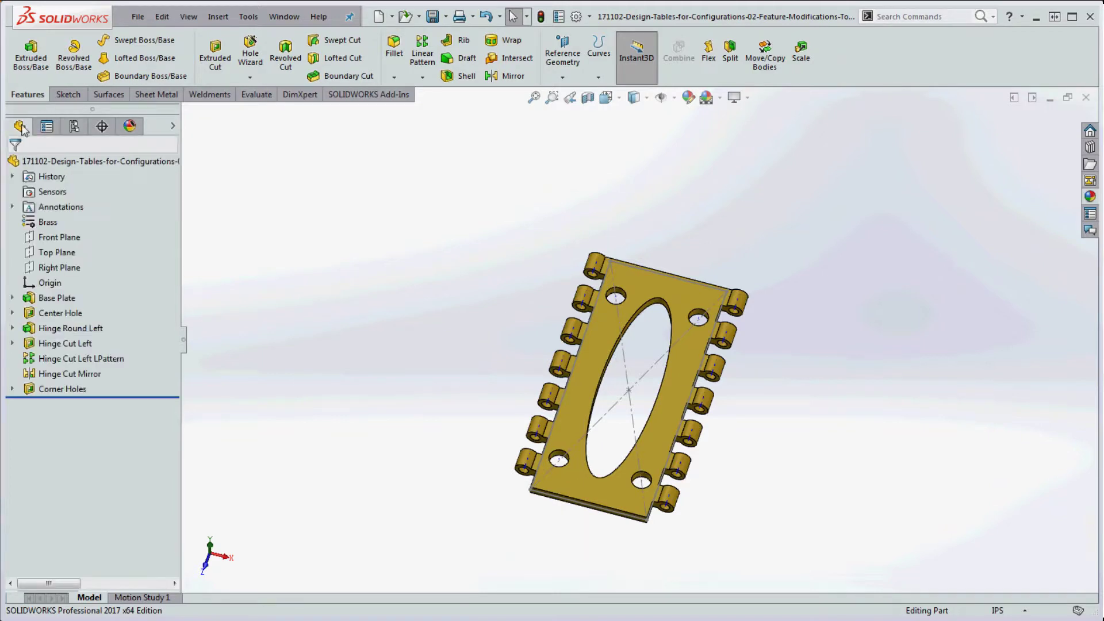
left_click(12, 298)
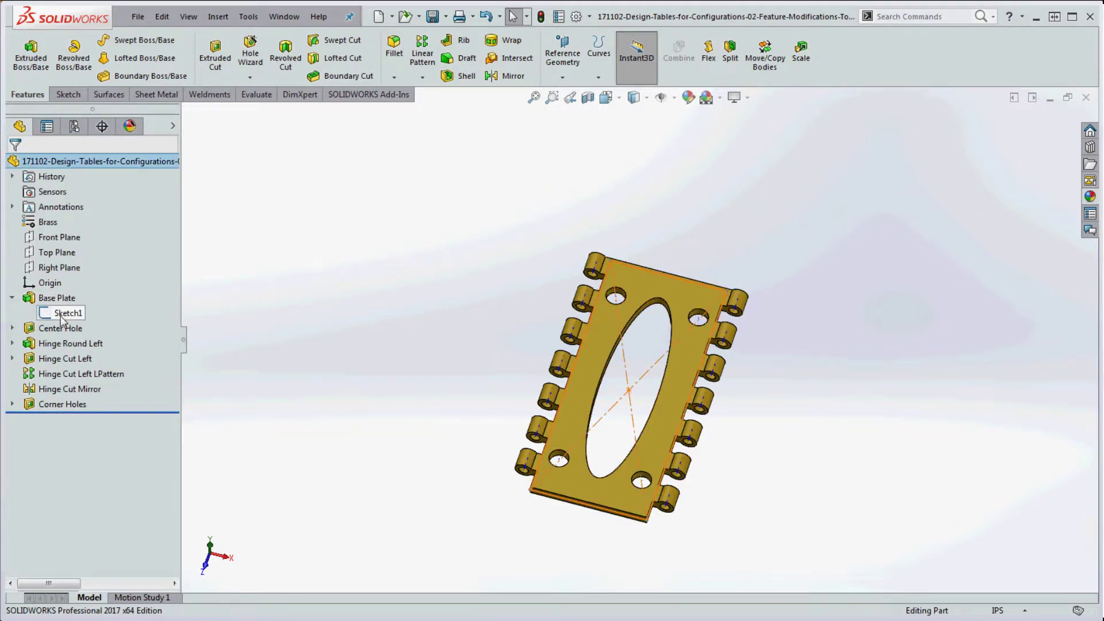
right_click(62, 318)
left_click(70, 275)
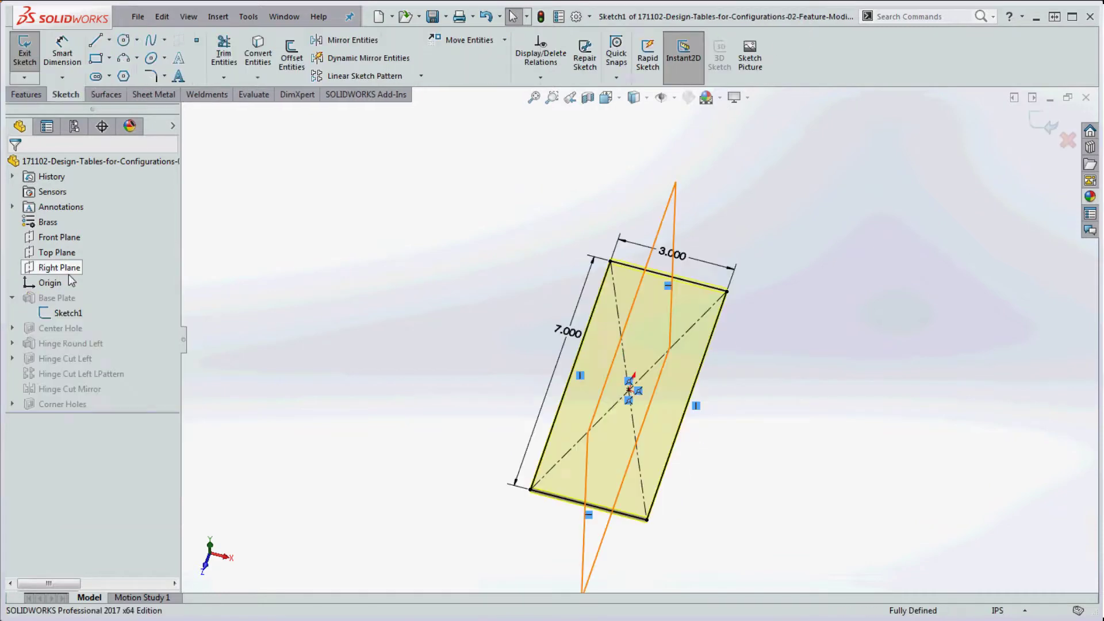
double_click(687, 258)
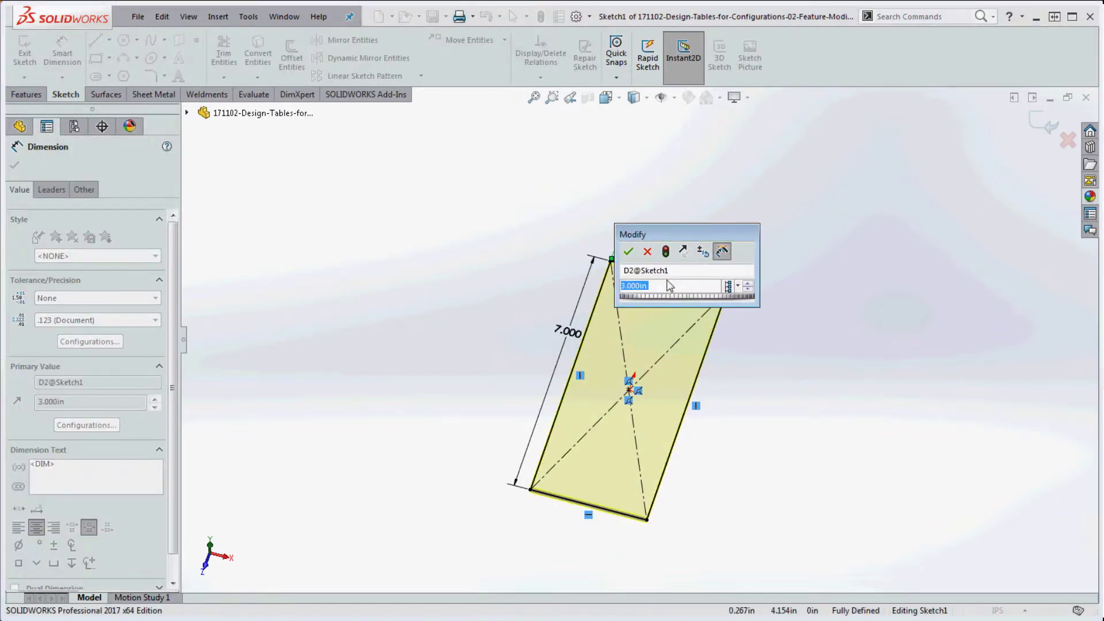
type("4")
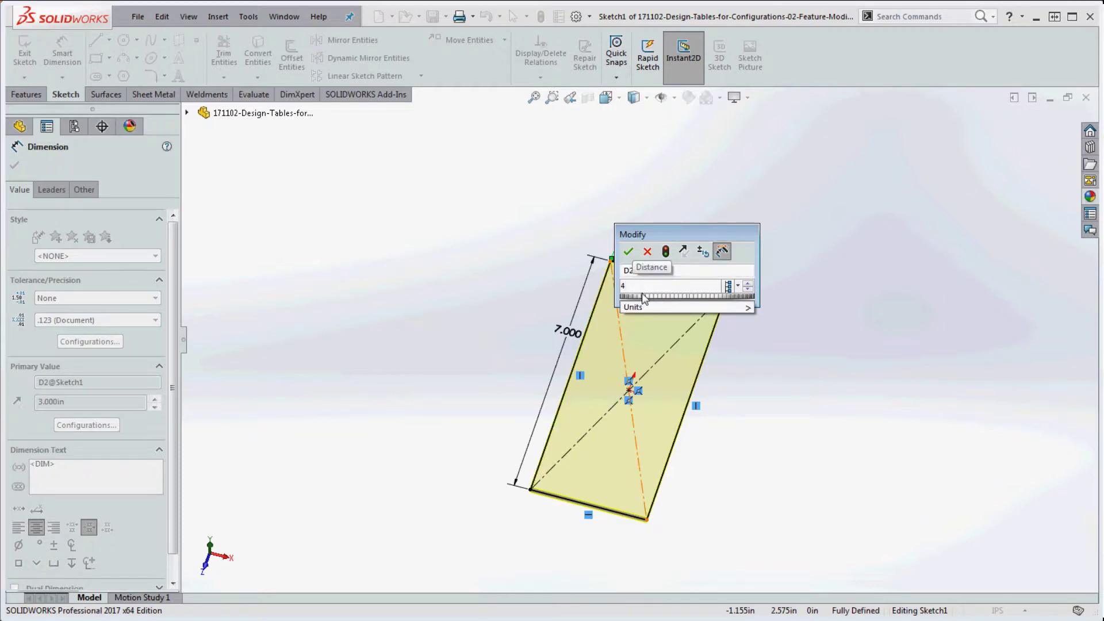
left_click(738, 286)
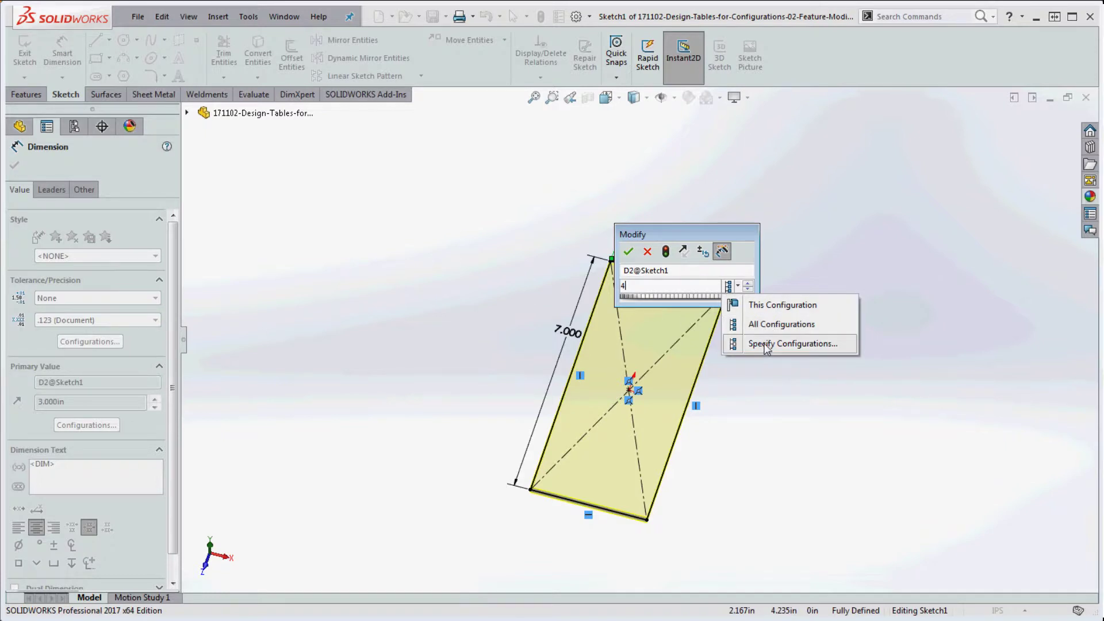
left_click(765, 305)
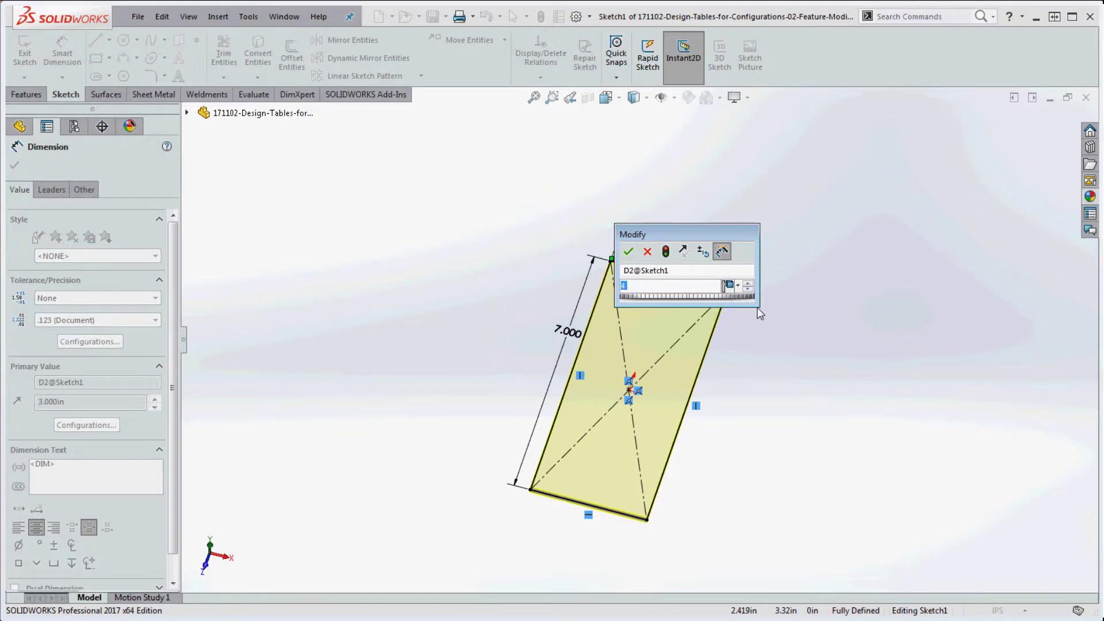
left_click(629, 252)
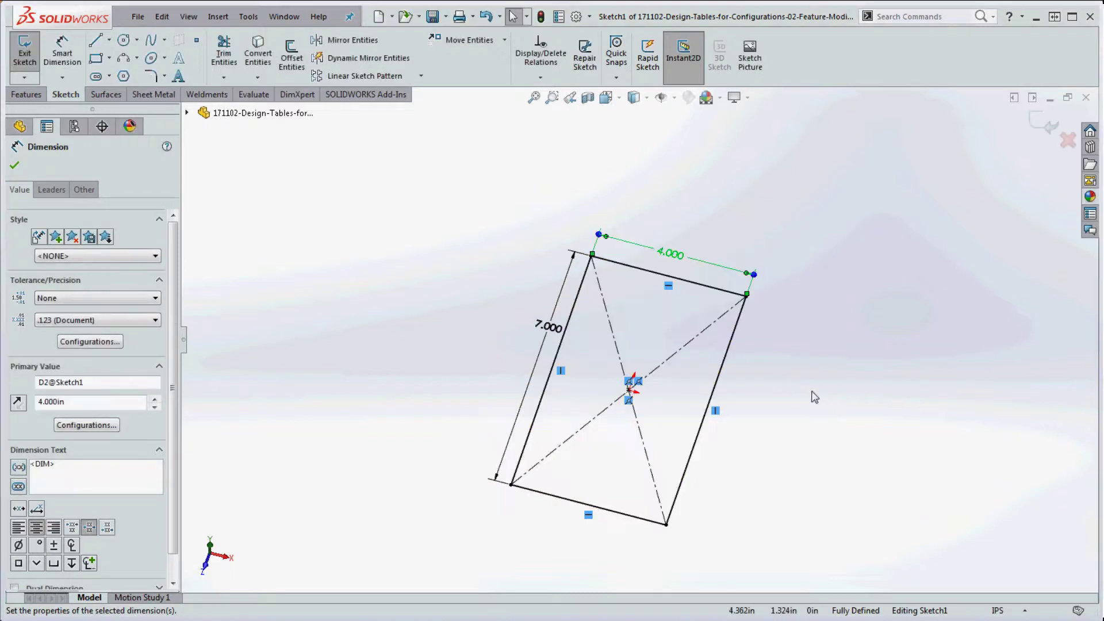
Set the base plate's length along the hinge side to 4 in for this configuration only and rebuild the part
double_click(554, 327)
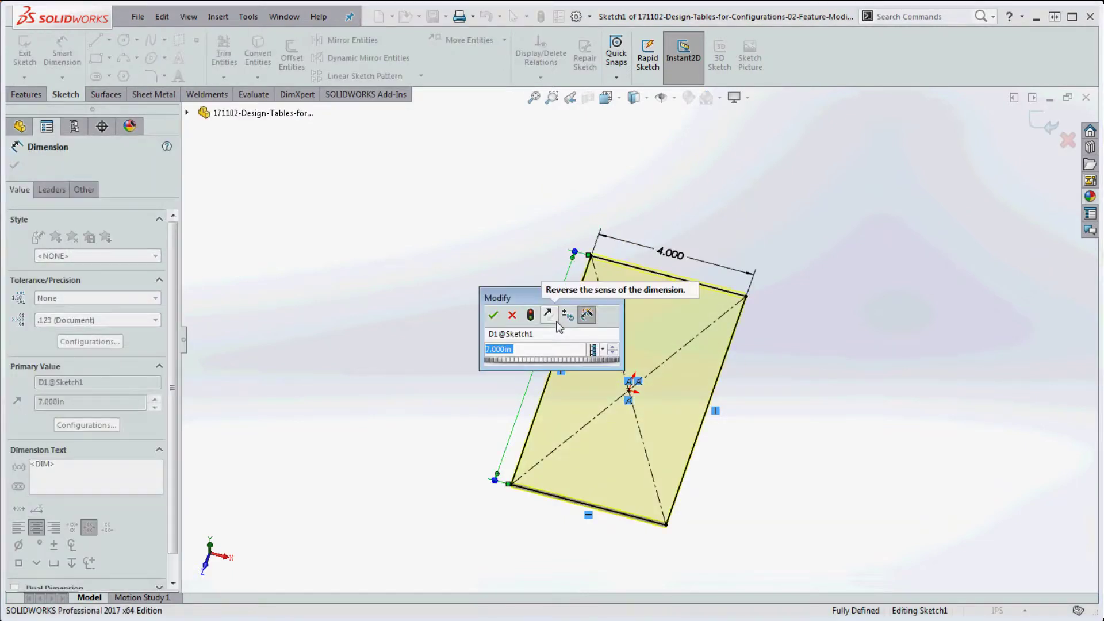
type("4")
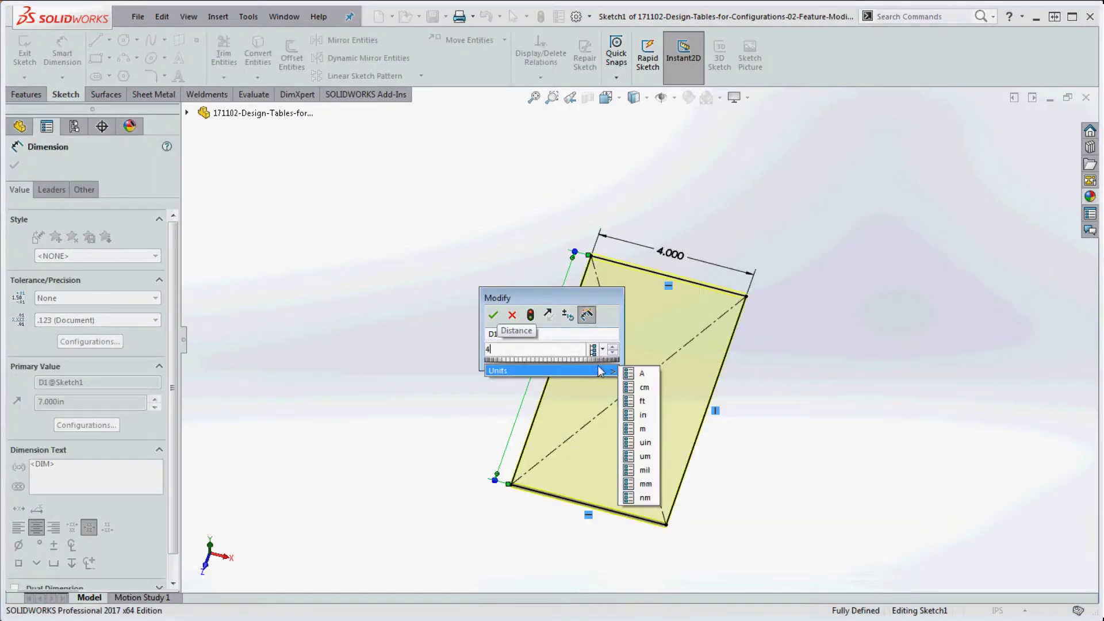
left_click(596, 351)
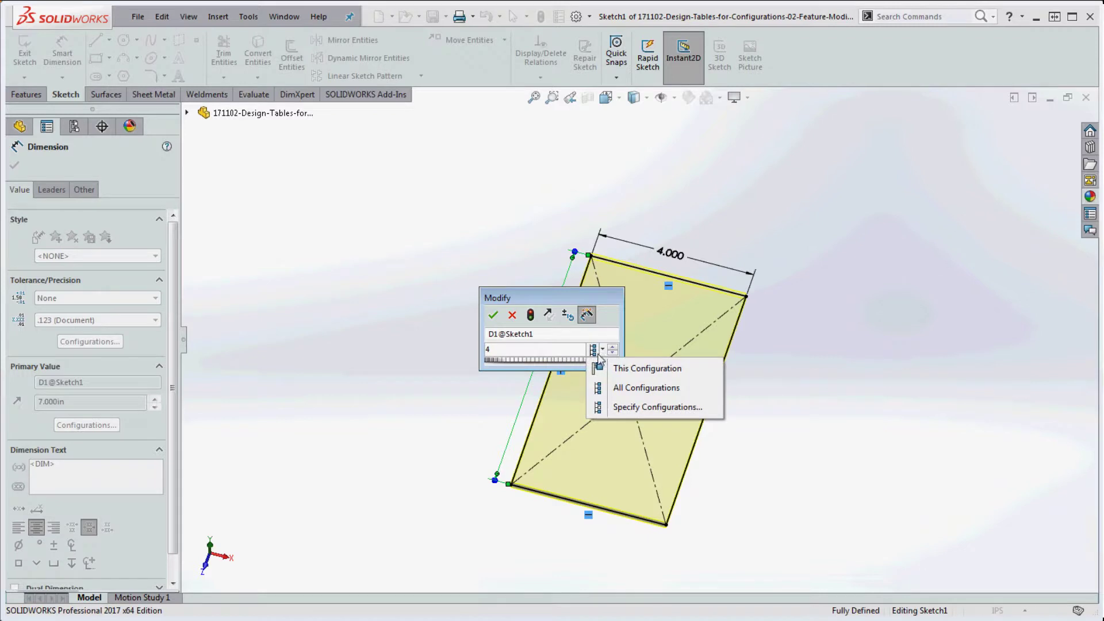
left_click(647, 370)
left_click(492, 315)
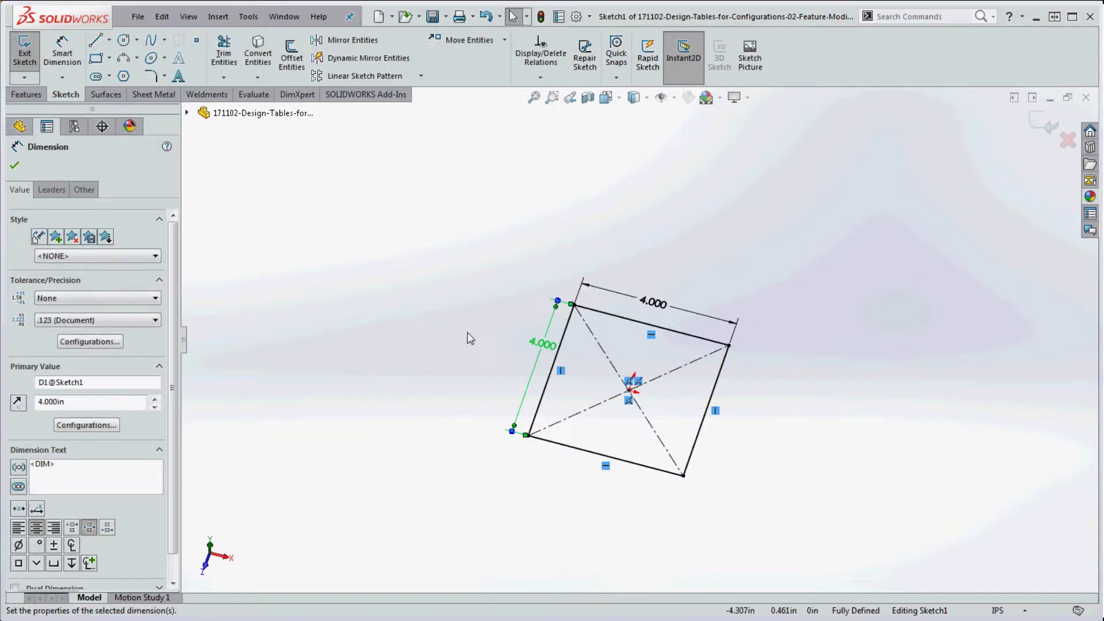
left_click(541, 17)
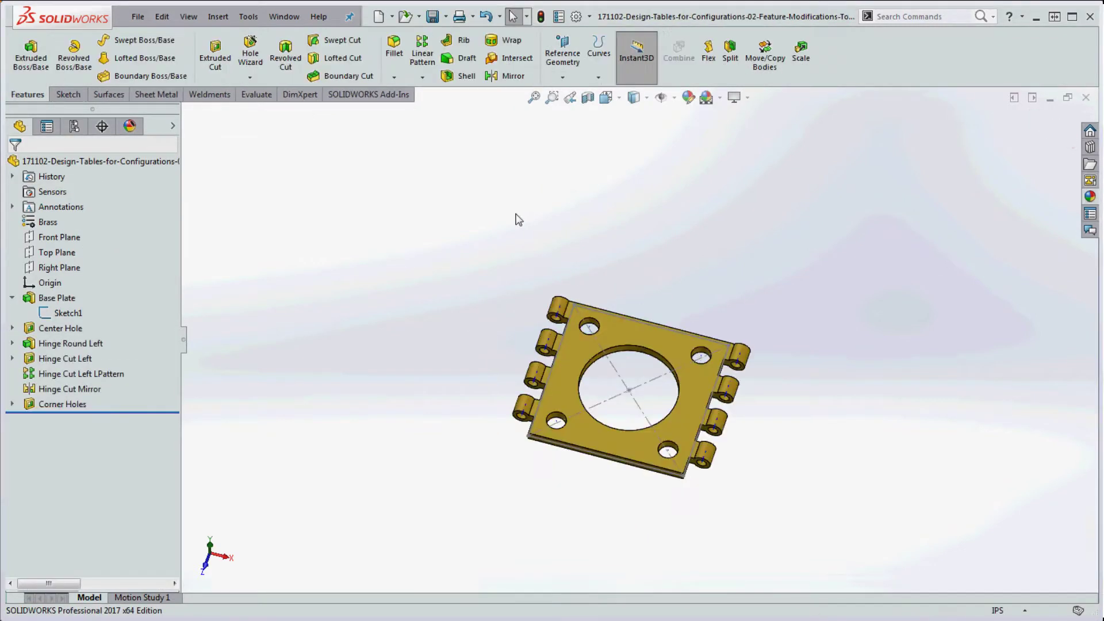
Compare the plate in the Default and 4x4 configurations by activating each, ending on 4x4
left_click(74, 126)
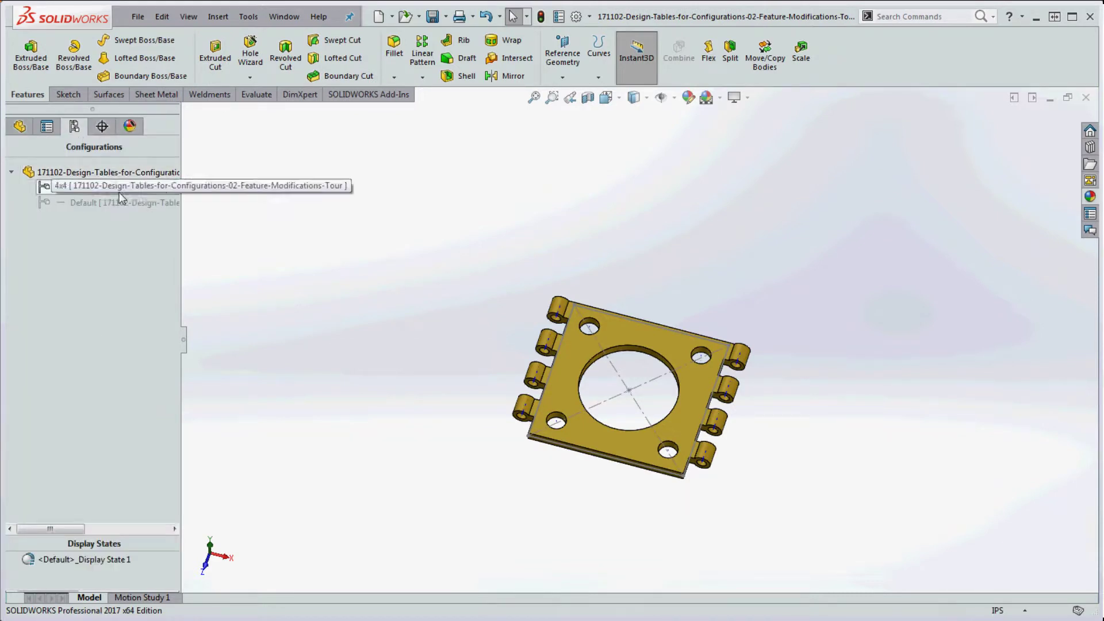
double_click(96, 201)
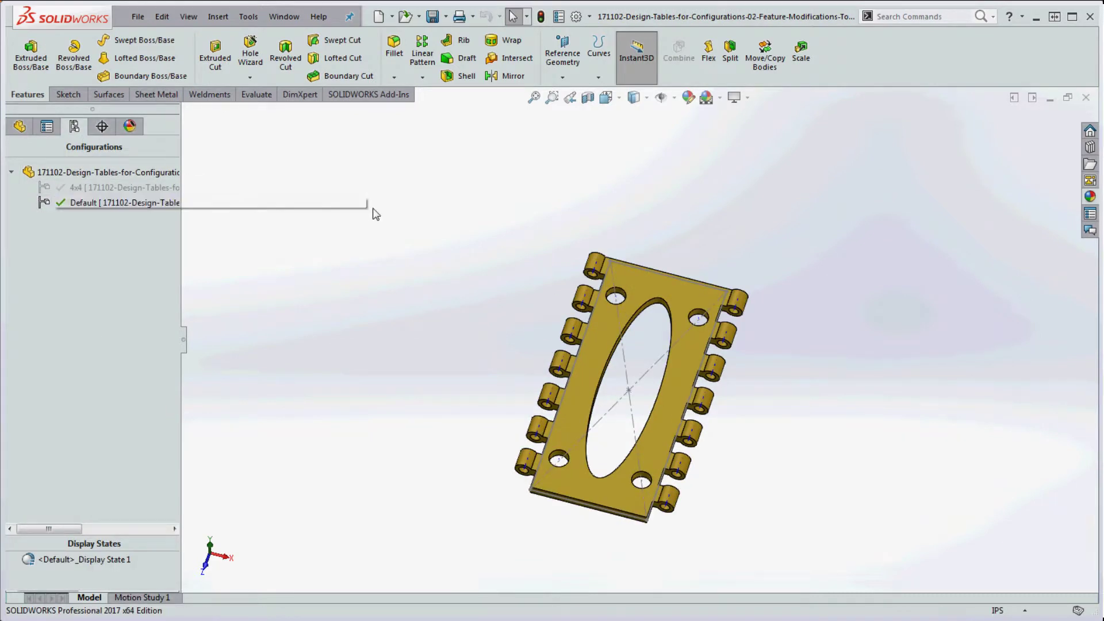
double_click(90, 188)
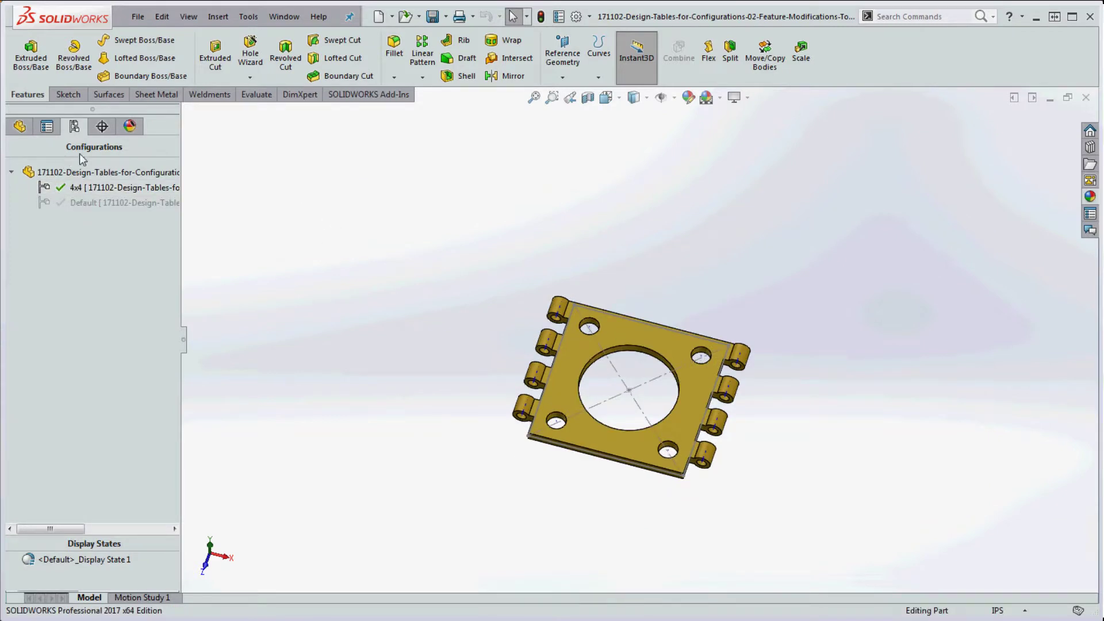
Add a new configuration named 5x6 to the part and link display states to configurations
right_click(80, 173)
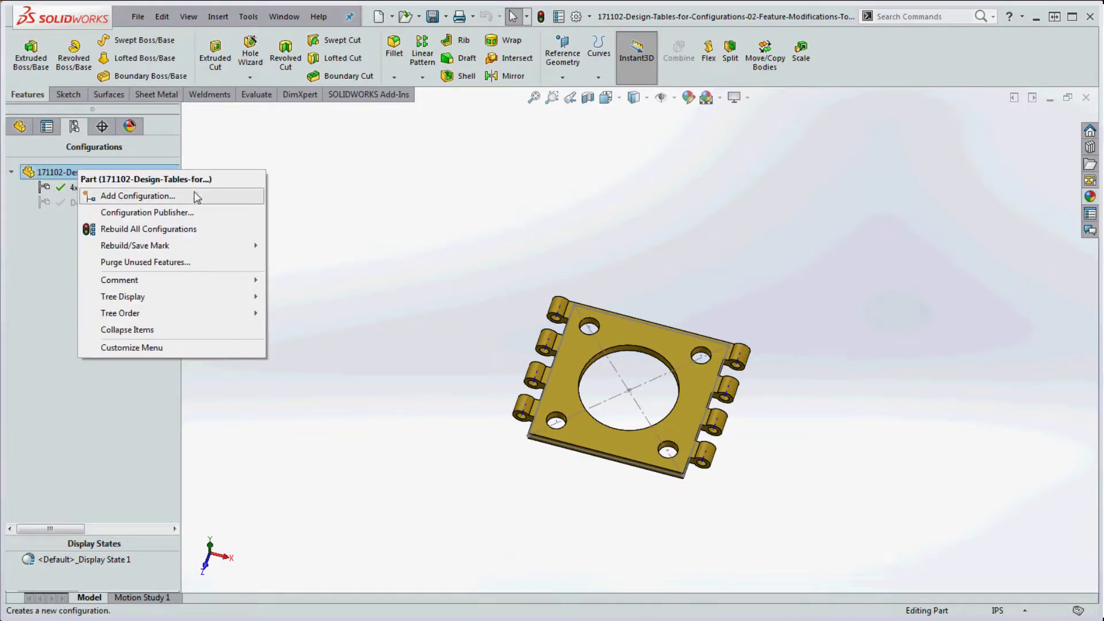
left_click(175, 196)
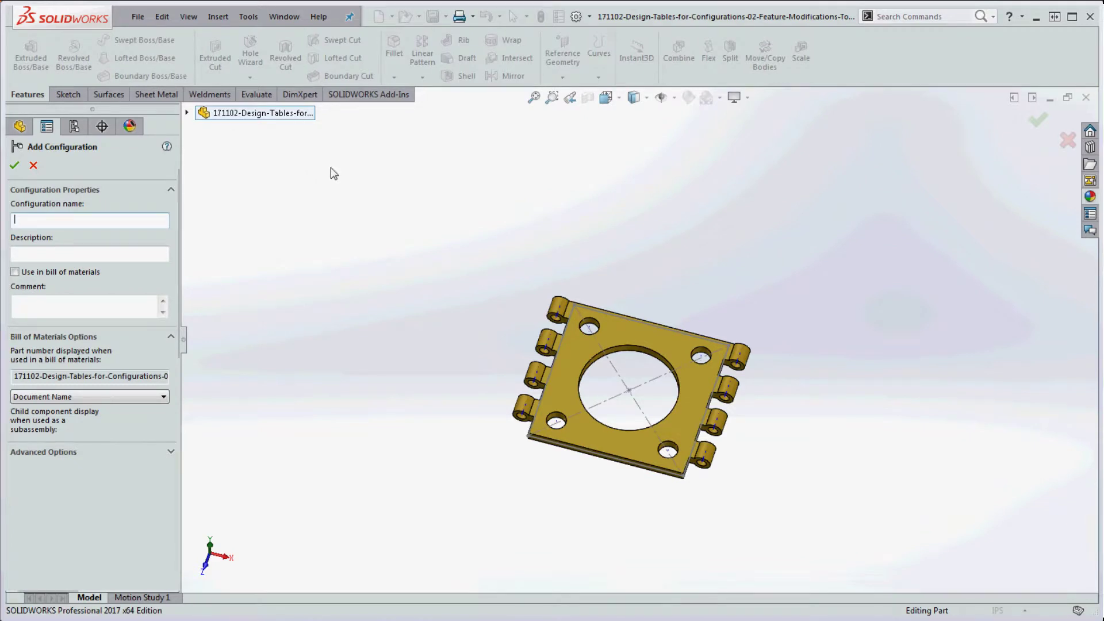
type("5x6")
left_click(14, 167)
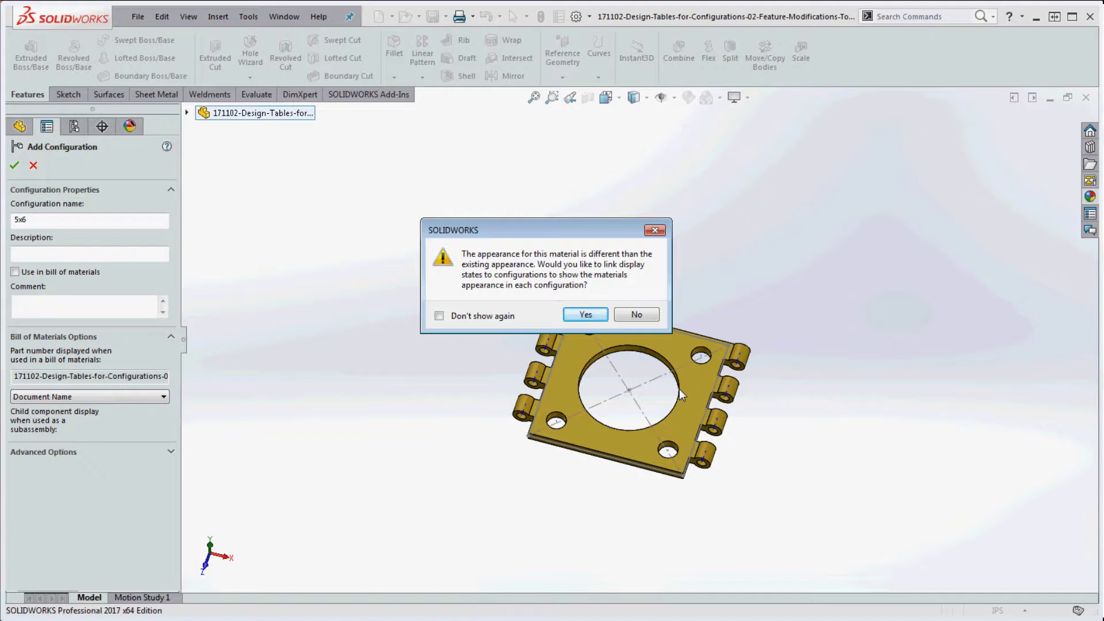
left_click(585, 315)
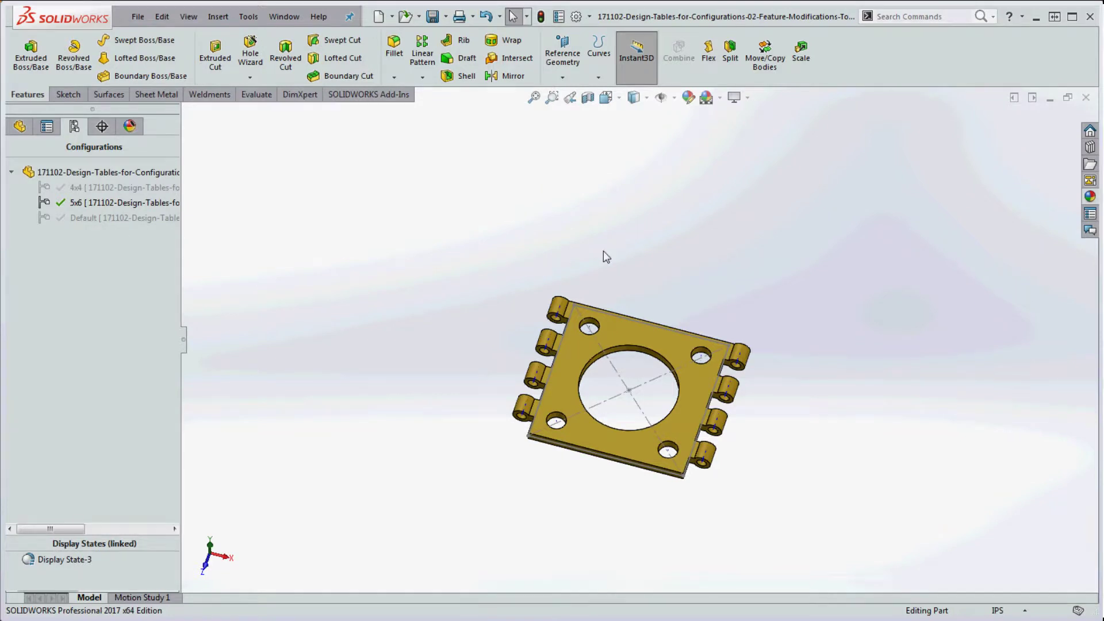
Use Configure Dimension on the plate's width between the hinge sides to set it to 6 in for the 5x6 configuration
scroll(605, 267, "down", 2)
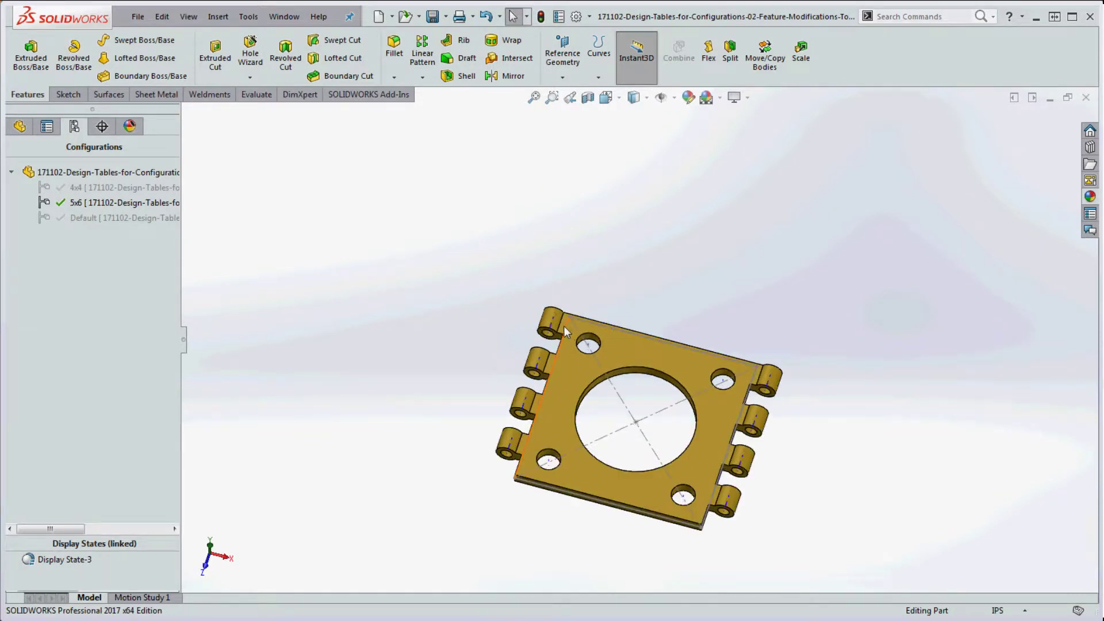
left_click(629, 333)
left_click(695, 276)
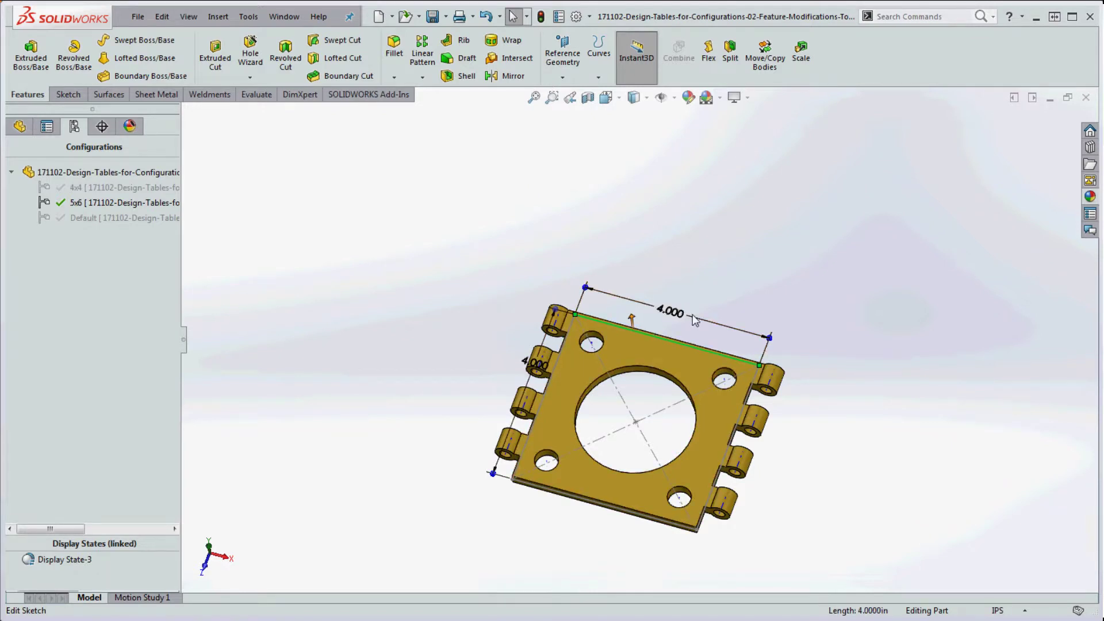
left_click(676, 321)
right_click(675, 319)
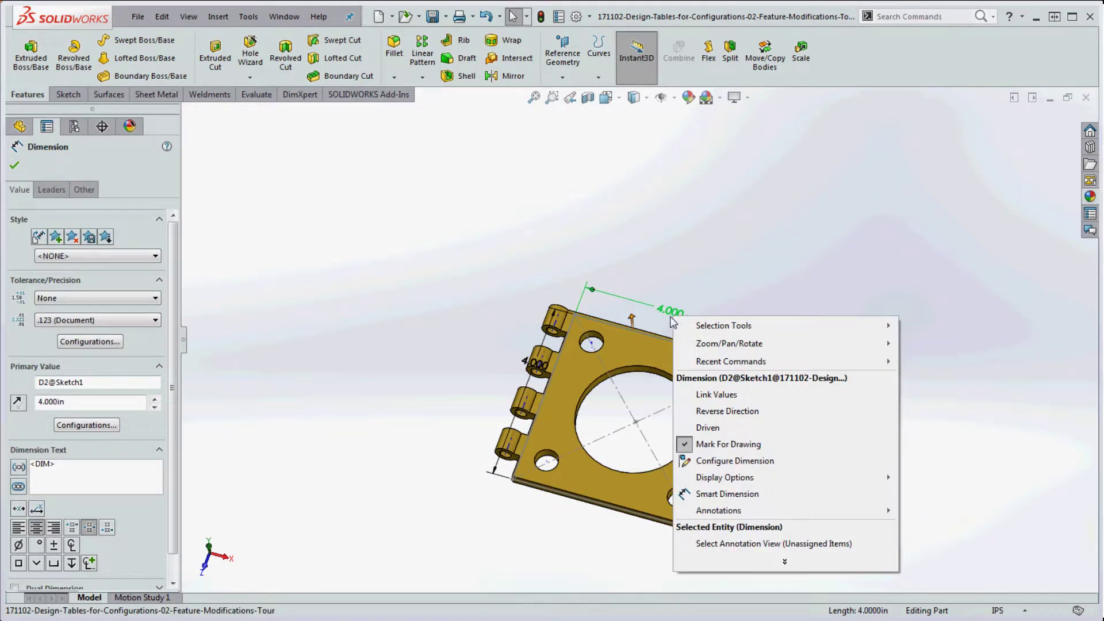
left_click(737, 462)
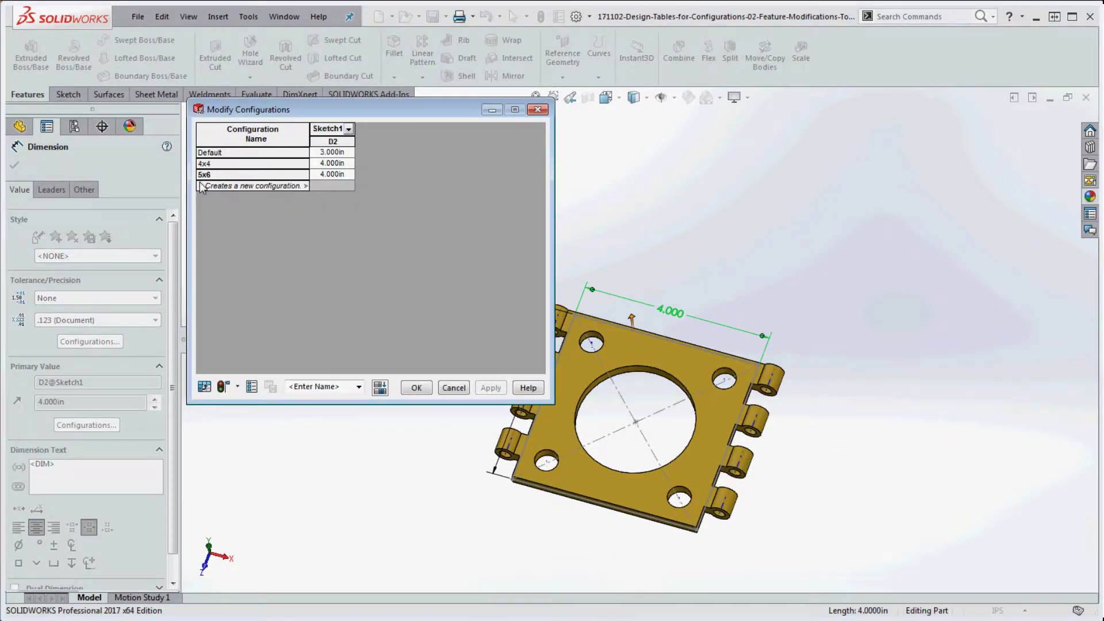
left_click(333, 174)
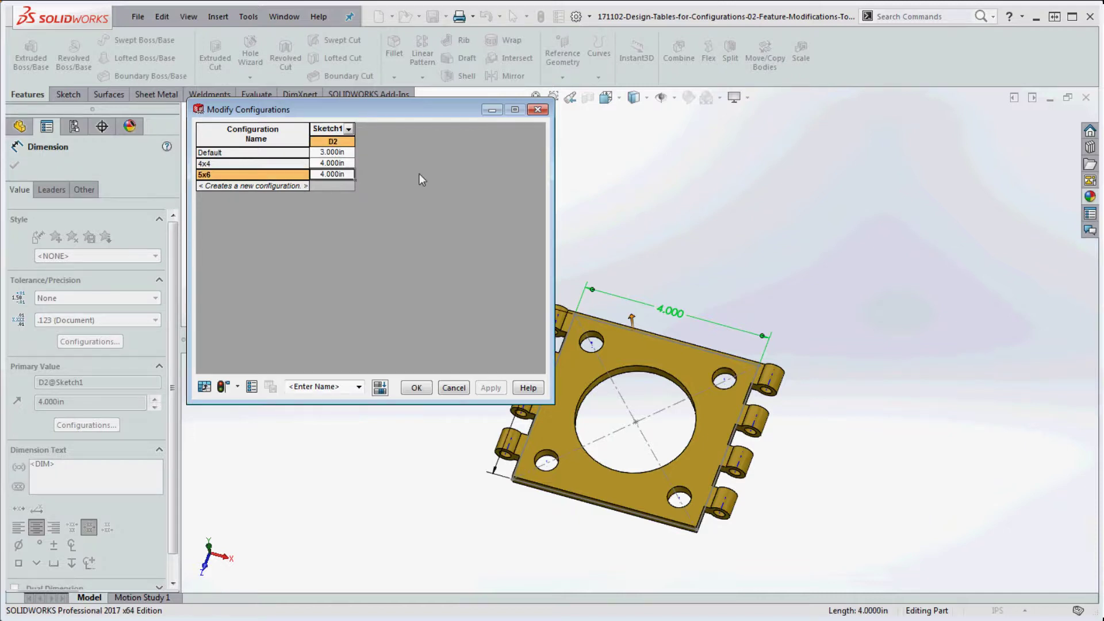
type("6")
left_click(413, 390)
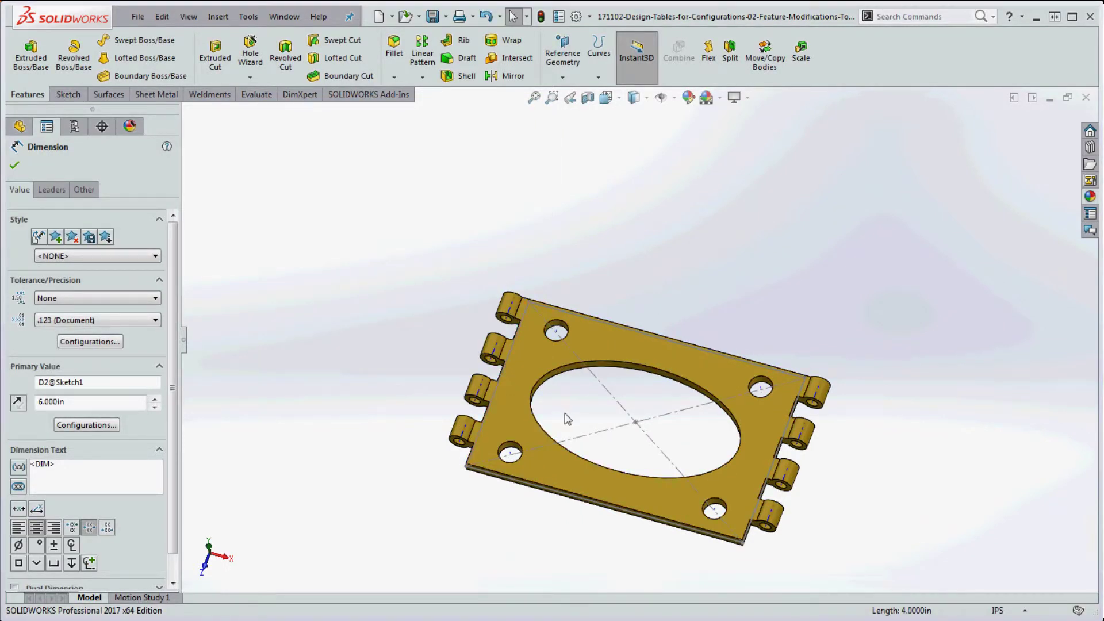
Use Configure Dimension on the plate's length along the hinge side to set it to 5 in for the 5x6 configuration
left_click(616, 401)
middle_click_drag(647, 398, 640, 399)
right_click(505, 356)
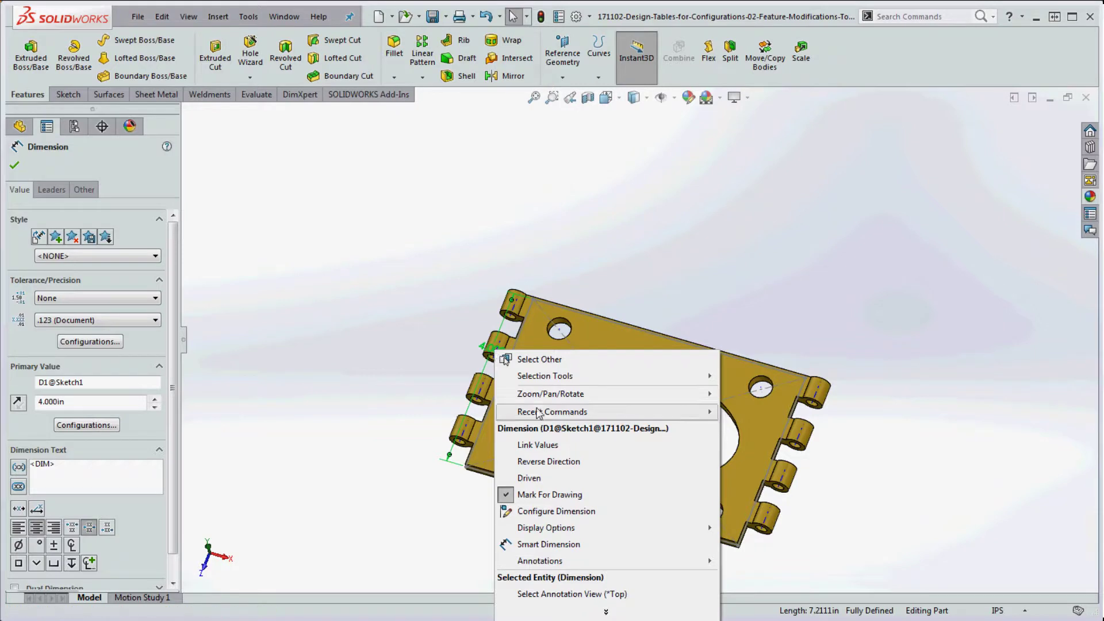
left_click(566, 513)
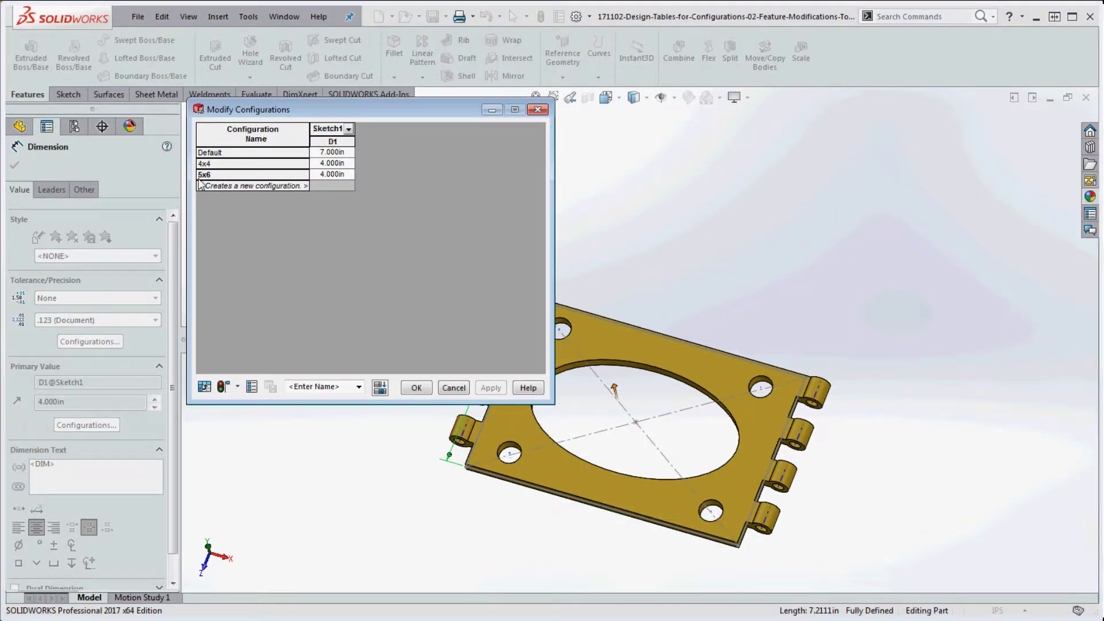
left_click(332, 174)
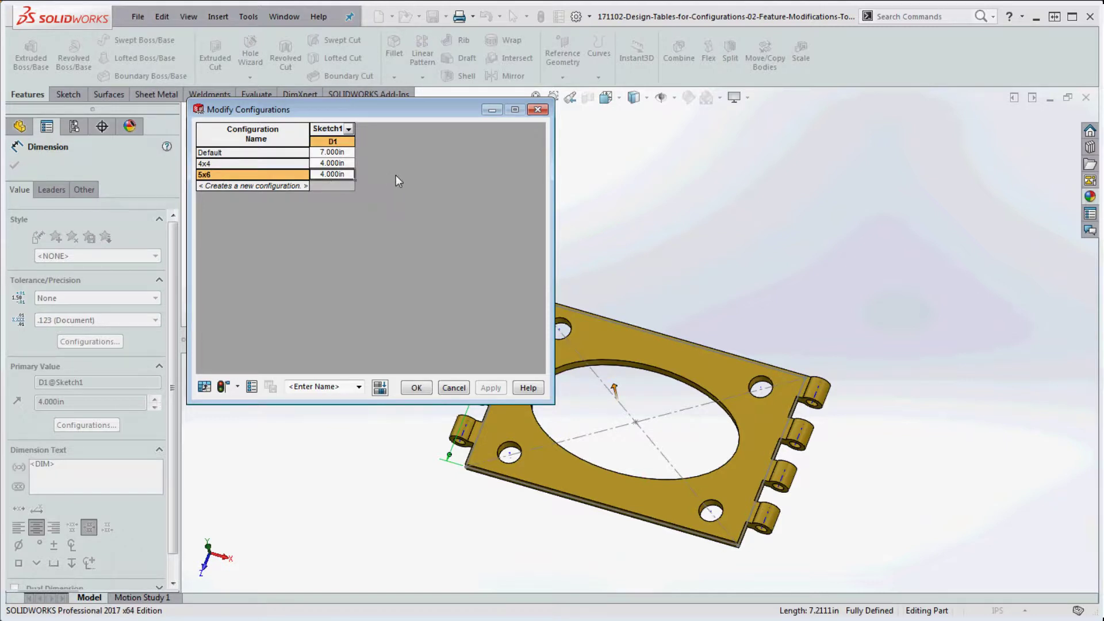
type("5")
left_click(416, 389)
left_click(685, 233)
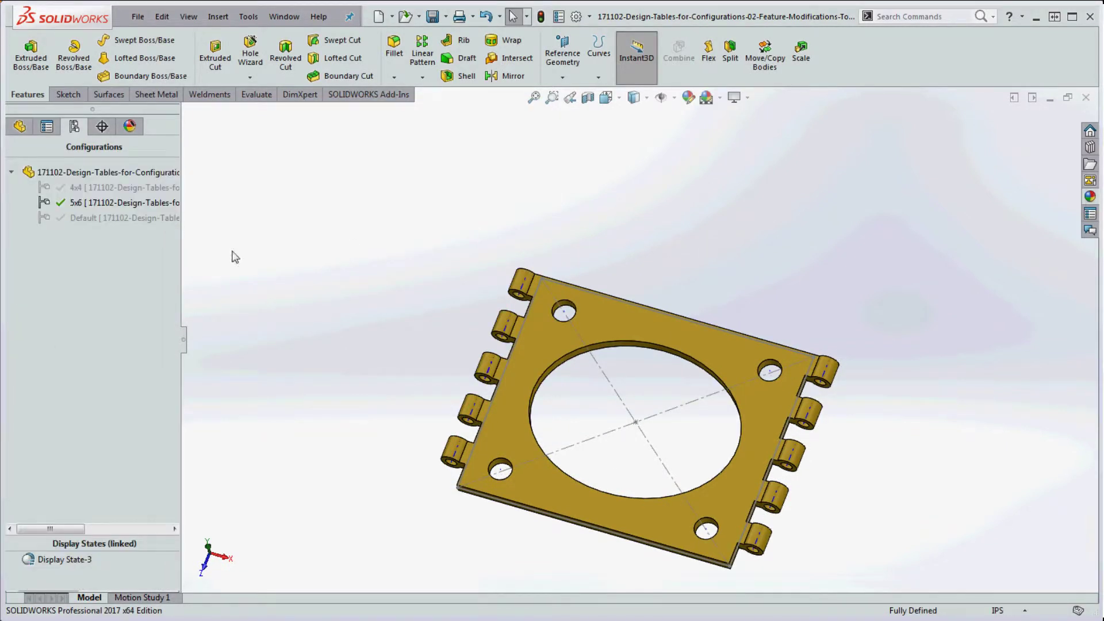
Activate the 4x4 configuration and add a derived configuration named 4x4 No Corner Hole beneath it
double_click(69, 187)
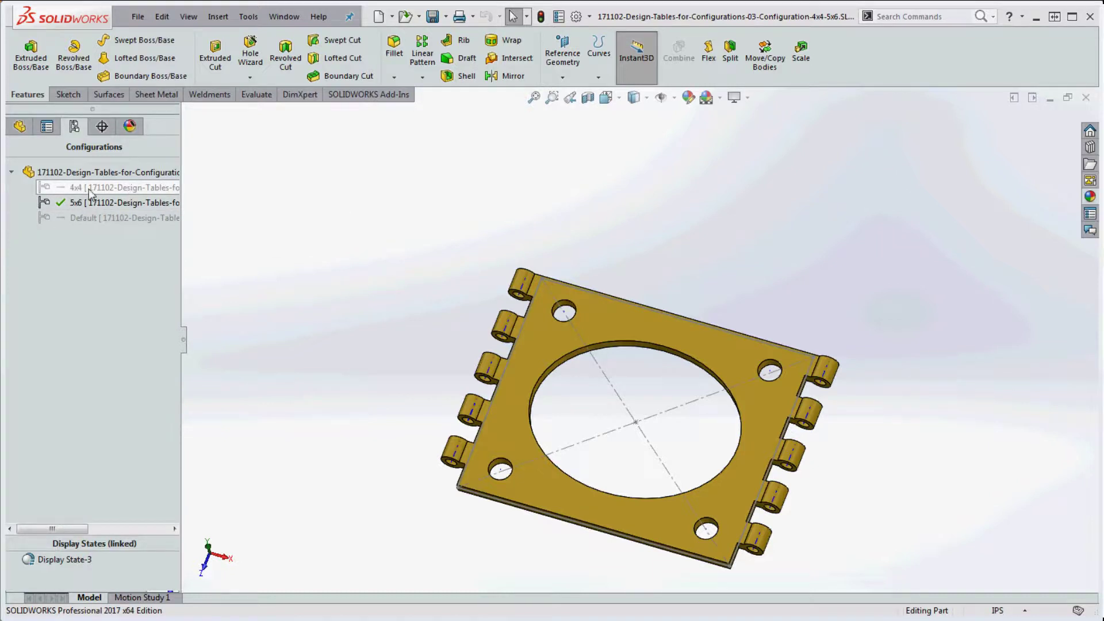
double_click(68, 188)
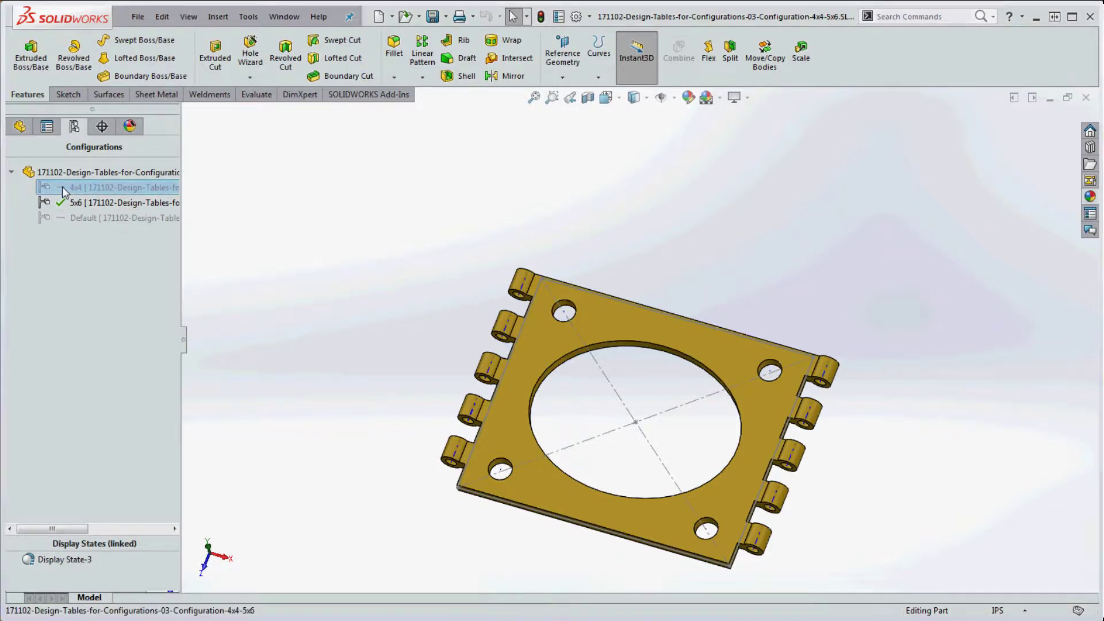
right_click(65, 190)
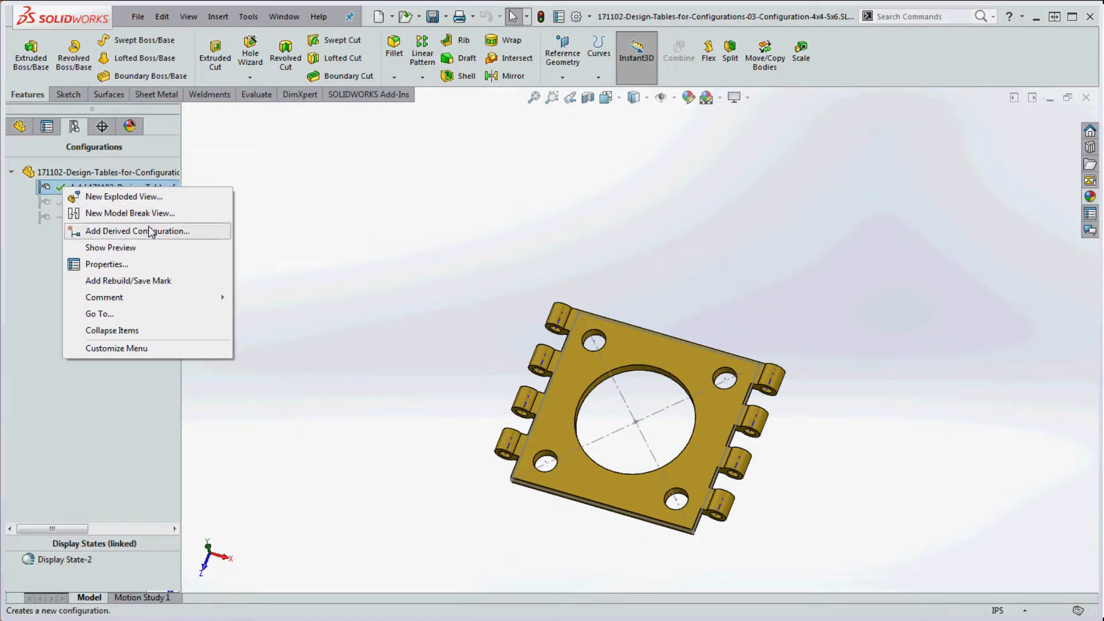
left_click(135, 231)
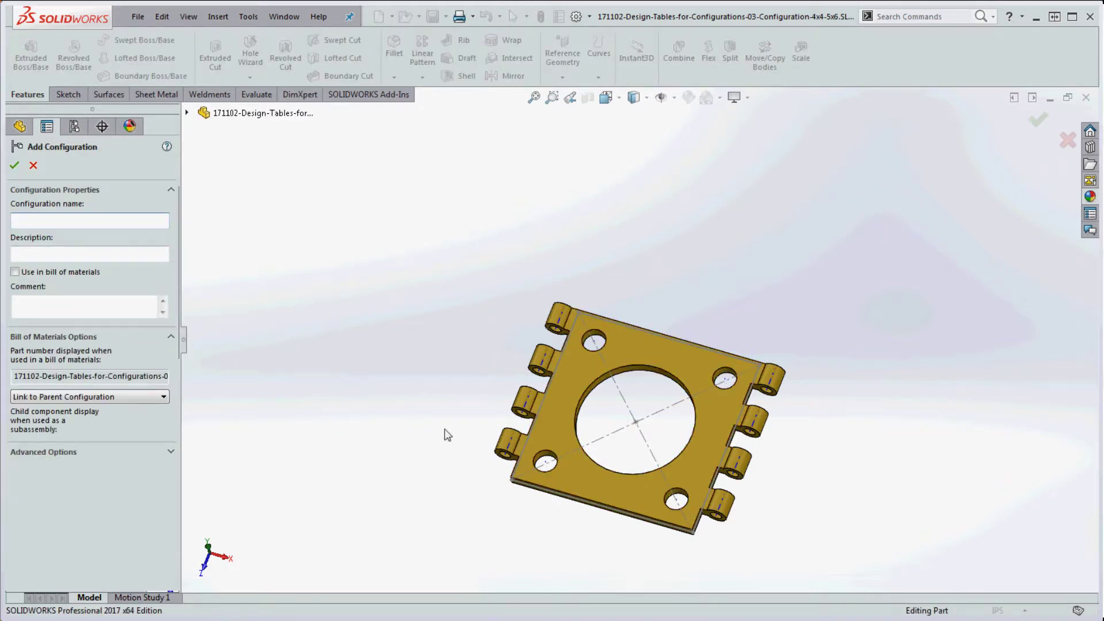
left_click(19, 221)
left_click(90, 218)
left_click(15, 167)
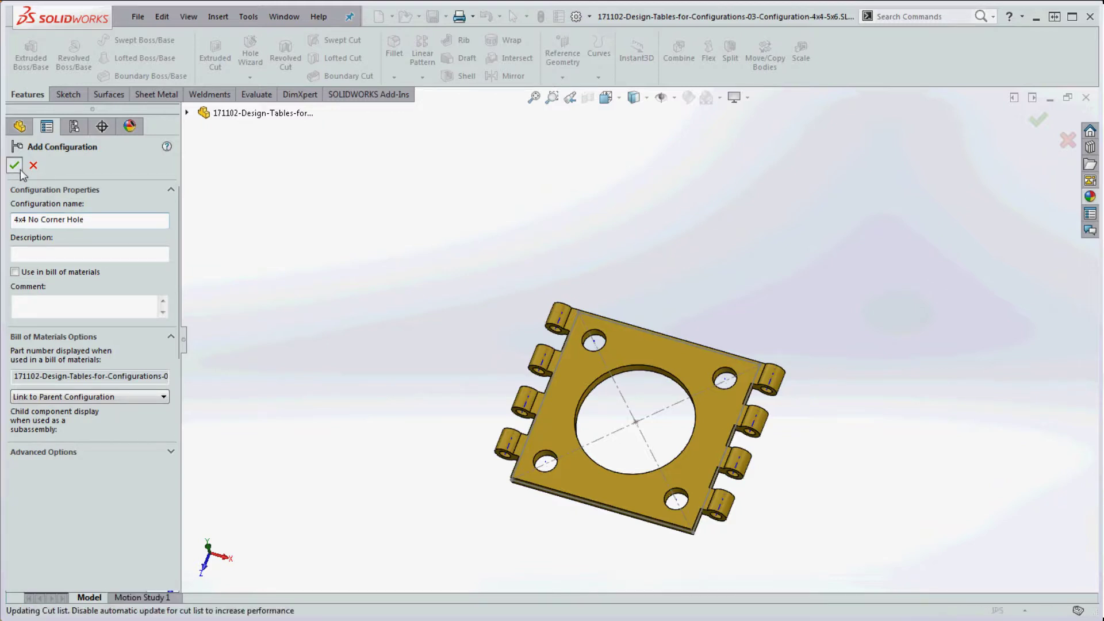
Suppress the Corner Holes feature in the 4x4 No Corner Hole configuration and compare it with its parent 4x4 configuration
left_click(20, 126)
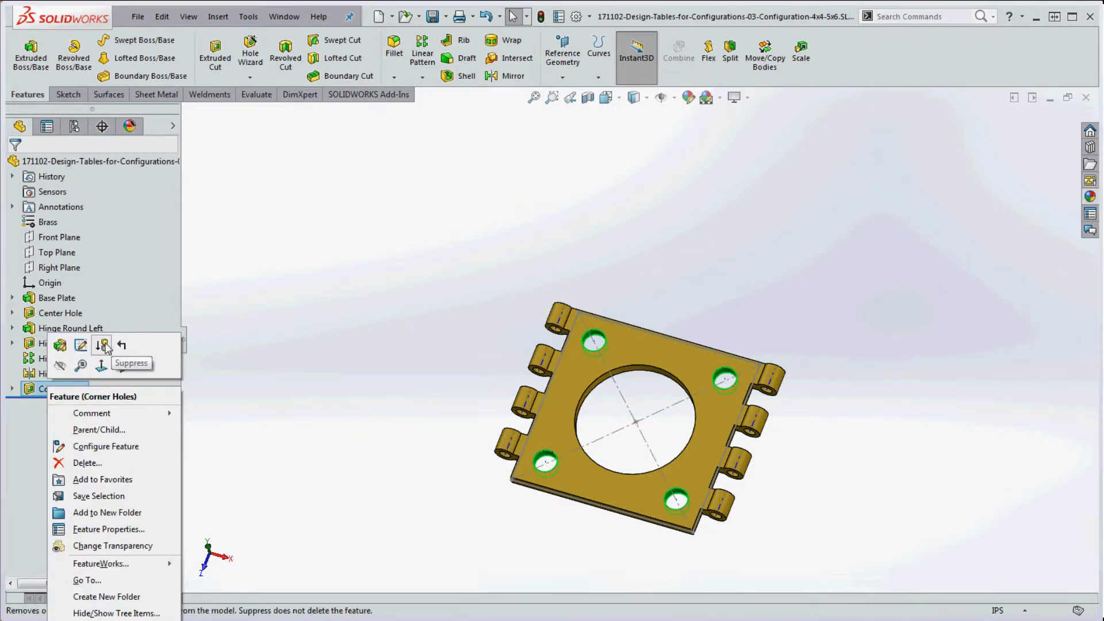
left_click(103, 346)
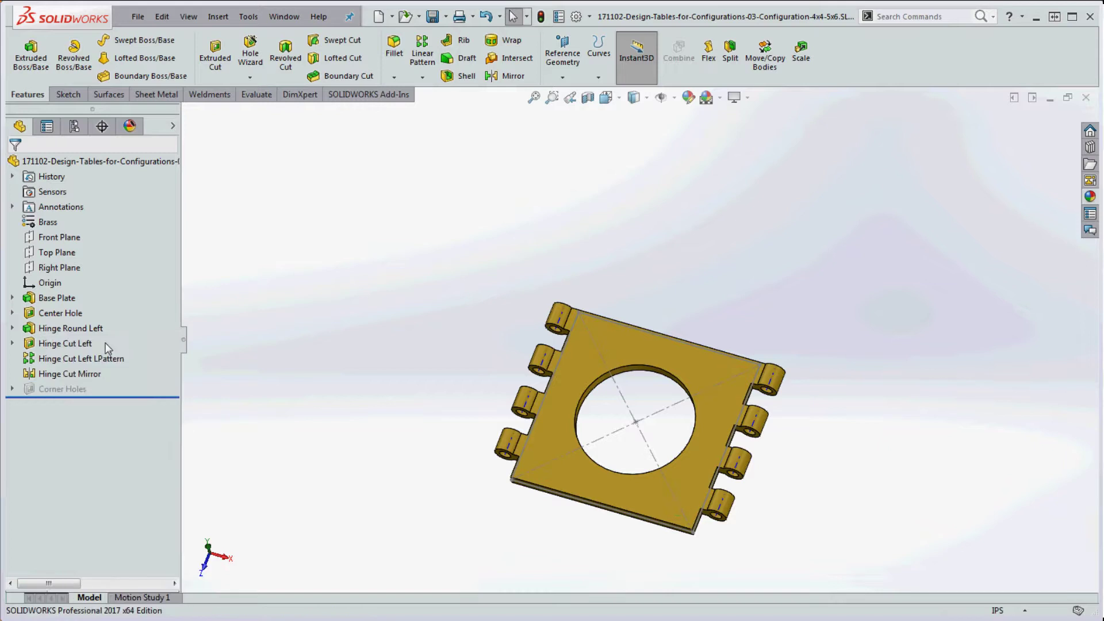
left_click(78, 131)
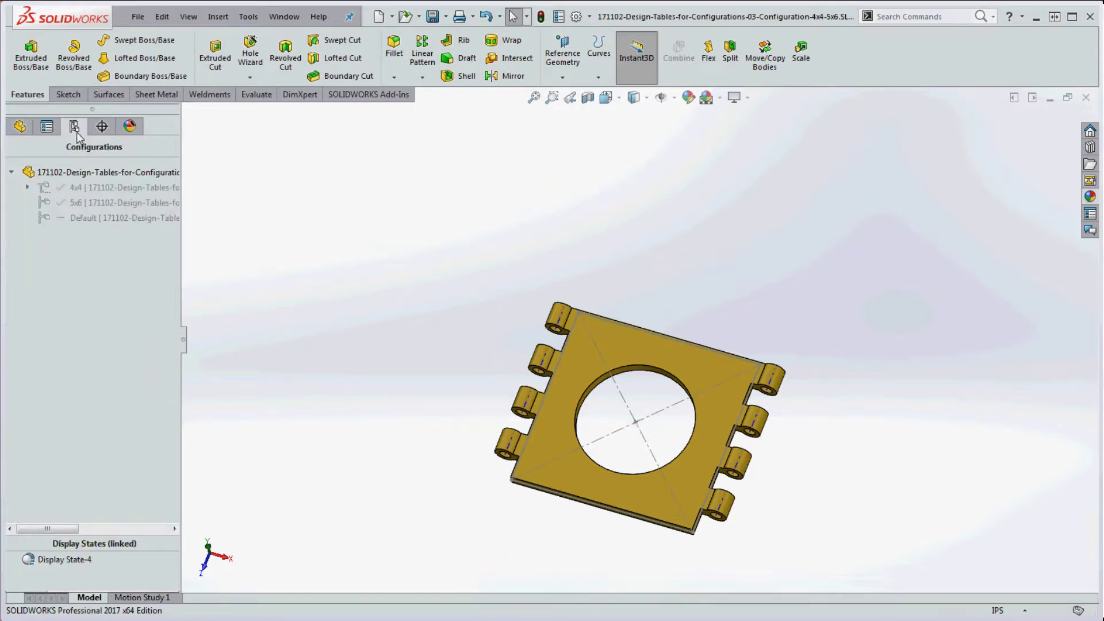
left_click(45, 189)
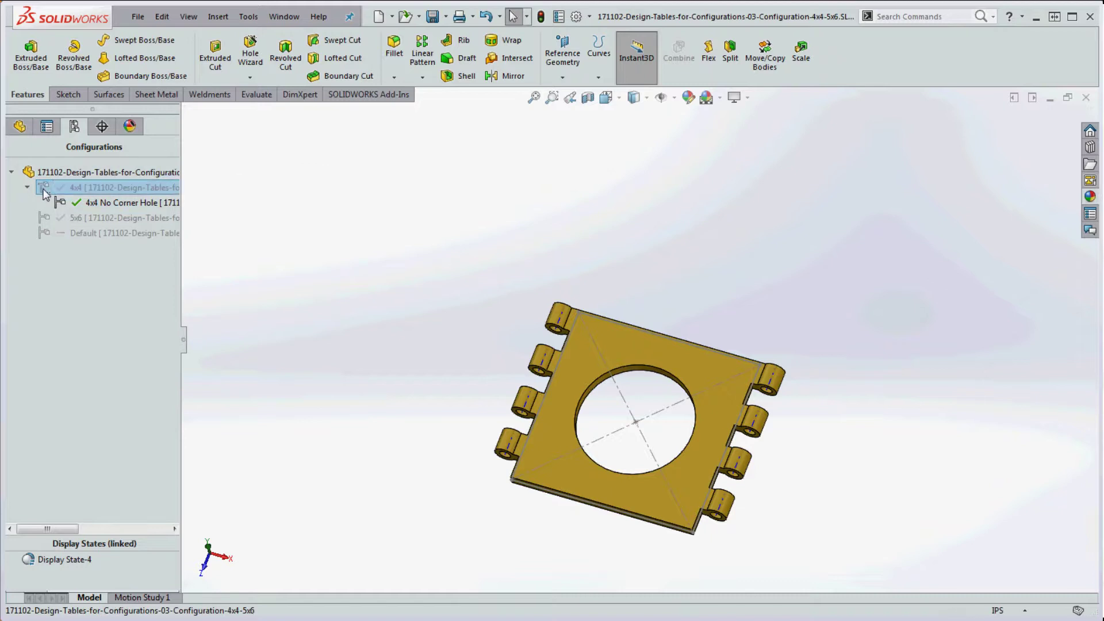
double_click(46, 190)
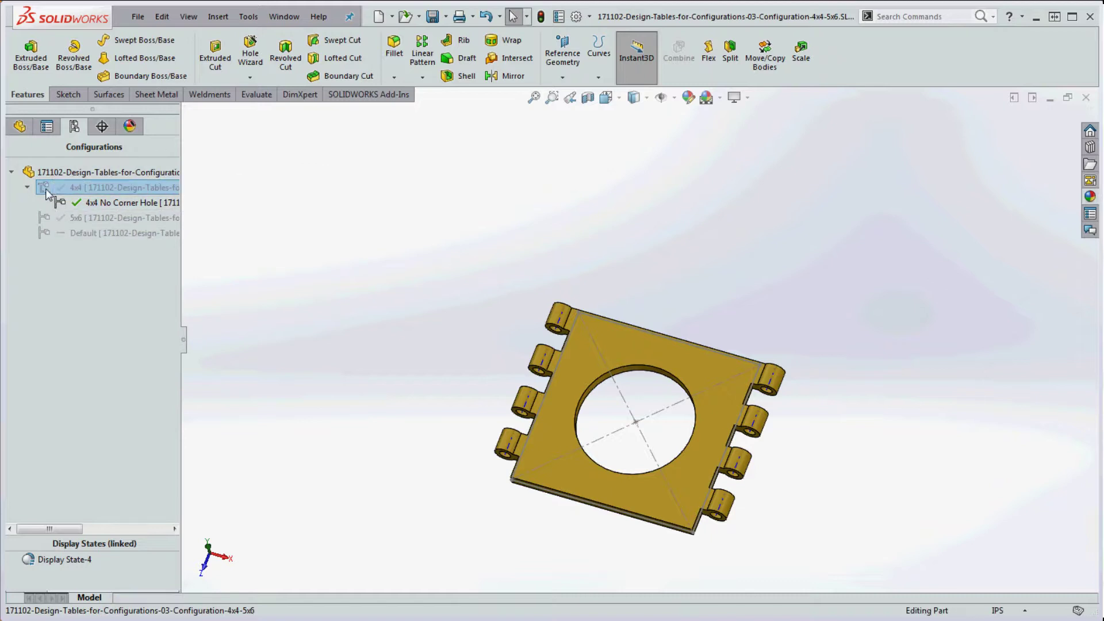
double_click(58, 204)
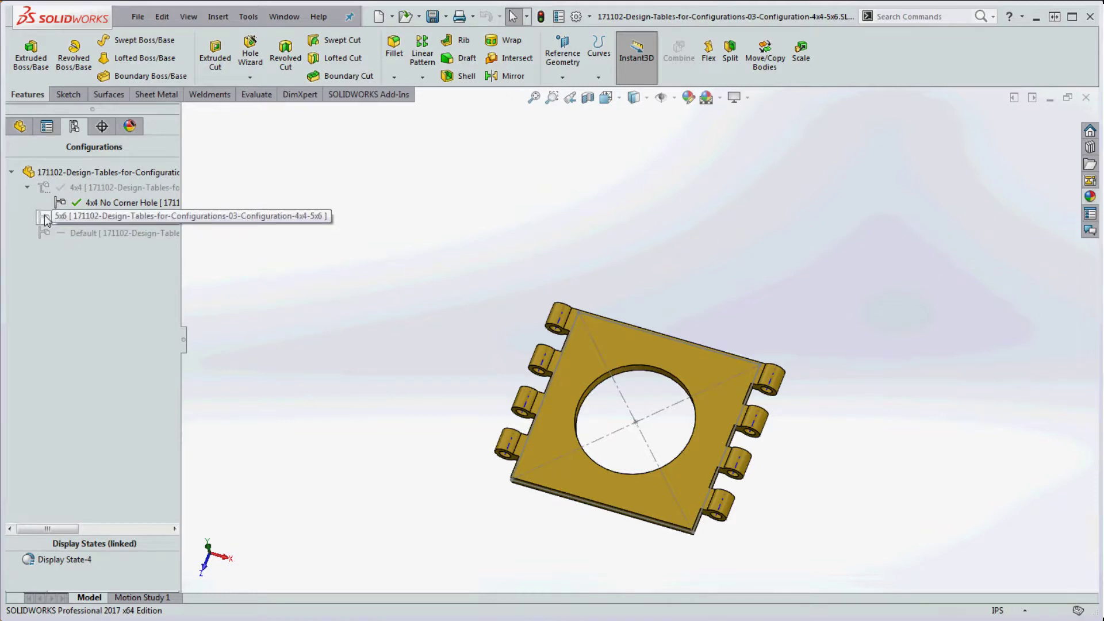
Add a derived configuration named 5x6 No Corner Hole beneath the 5x6 configuration
right_click(44, 215)
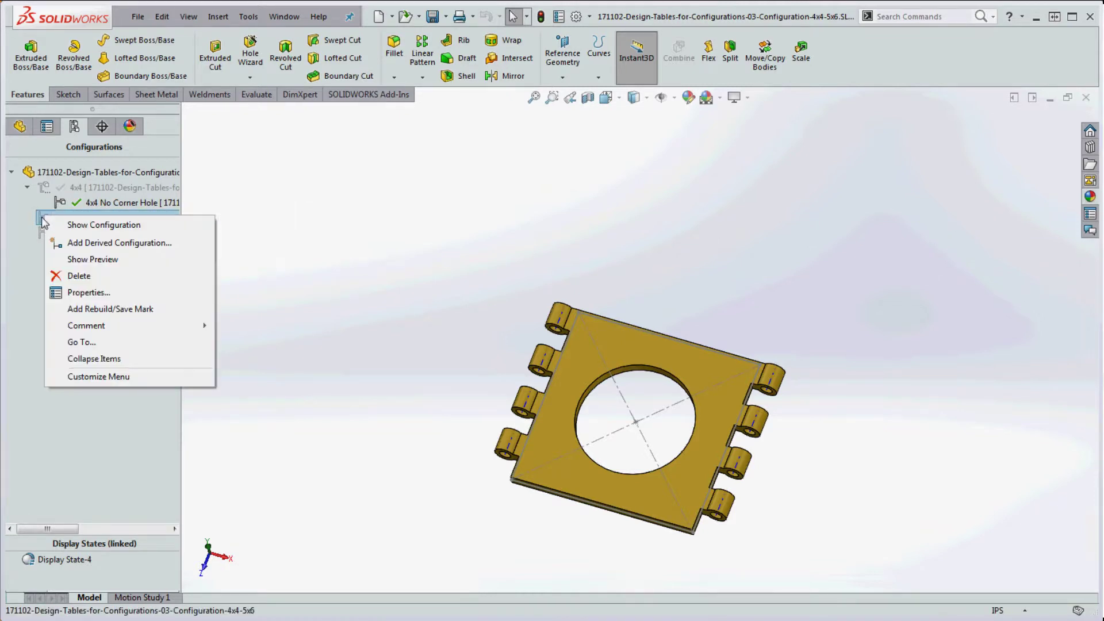
left_click(120, 242)
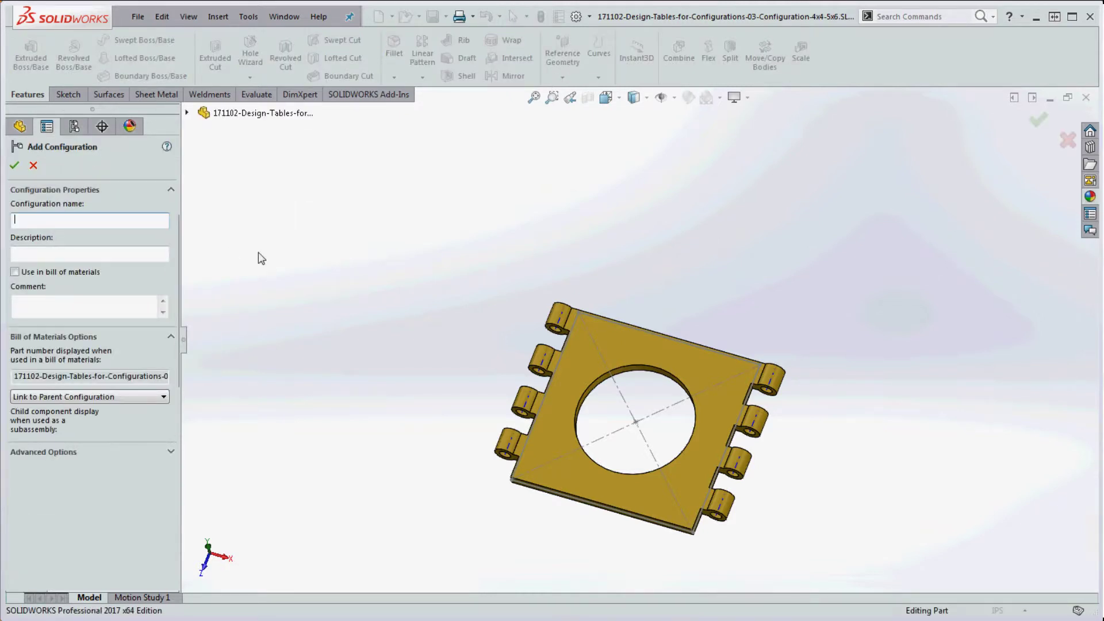
type("5x5")
key("BackSpace")
type("6 No Corner HOle")
key("BackSpace")
key("BackSpace")
key("BackSpace")
key("BackSpace")
type("ole")
left_click(15, 166)
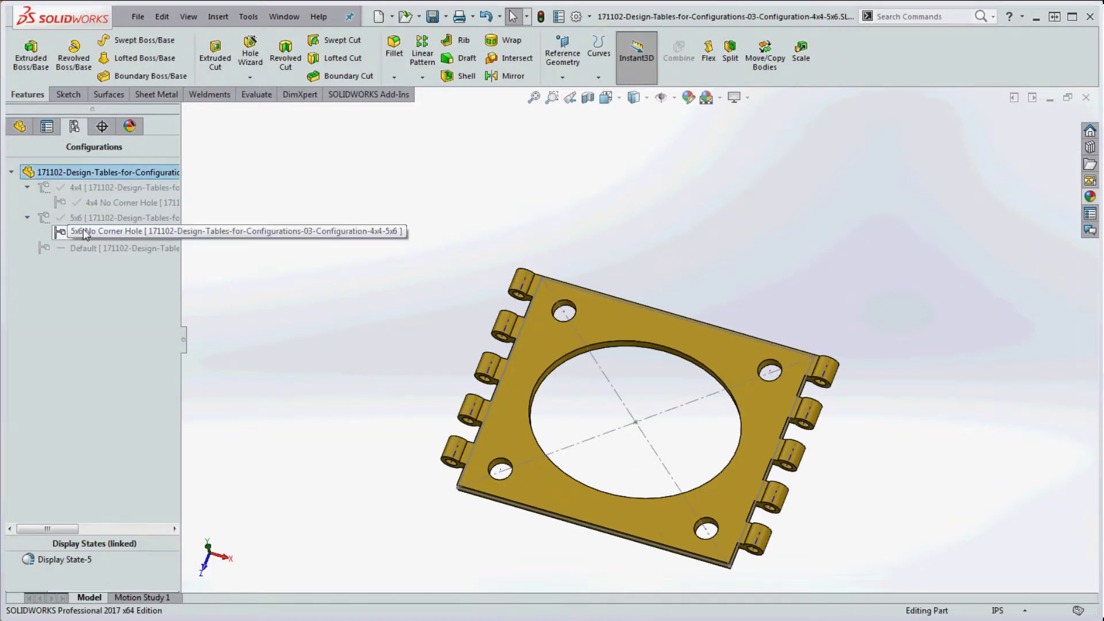
Compare 5x6 with its derived configuration, and suppress the Corner Holes feature in the 5x6 No Corner Hole configuration
left_click(58, 232)
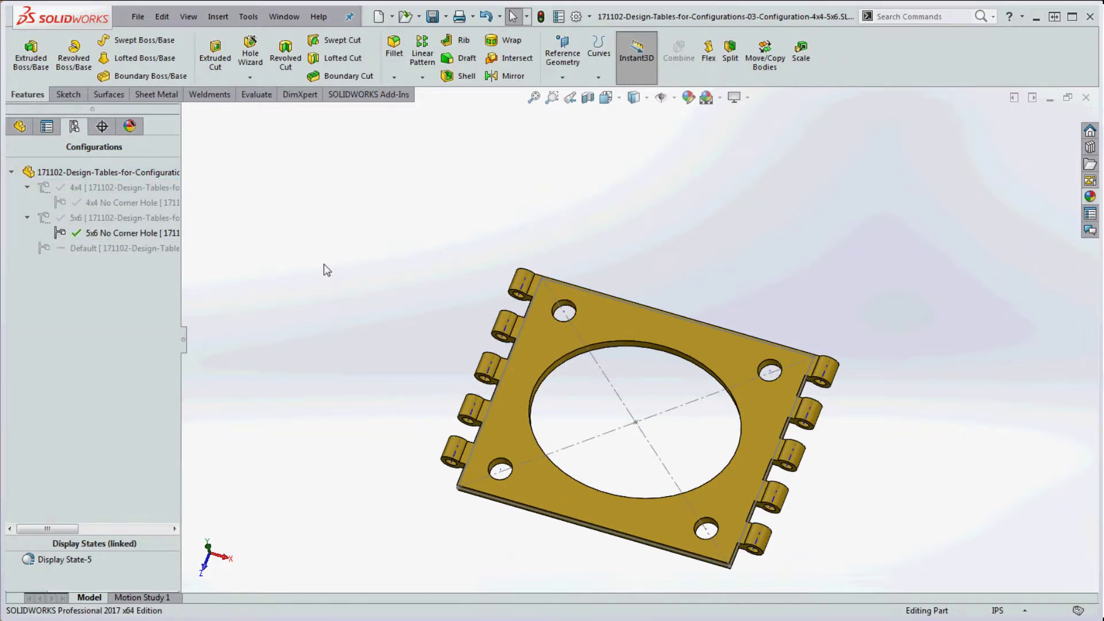
double_click(49, 216)
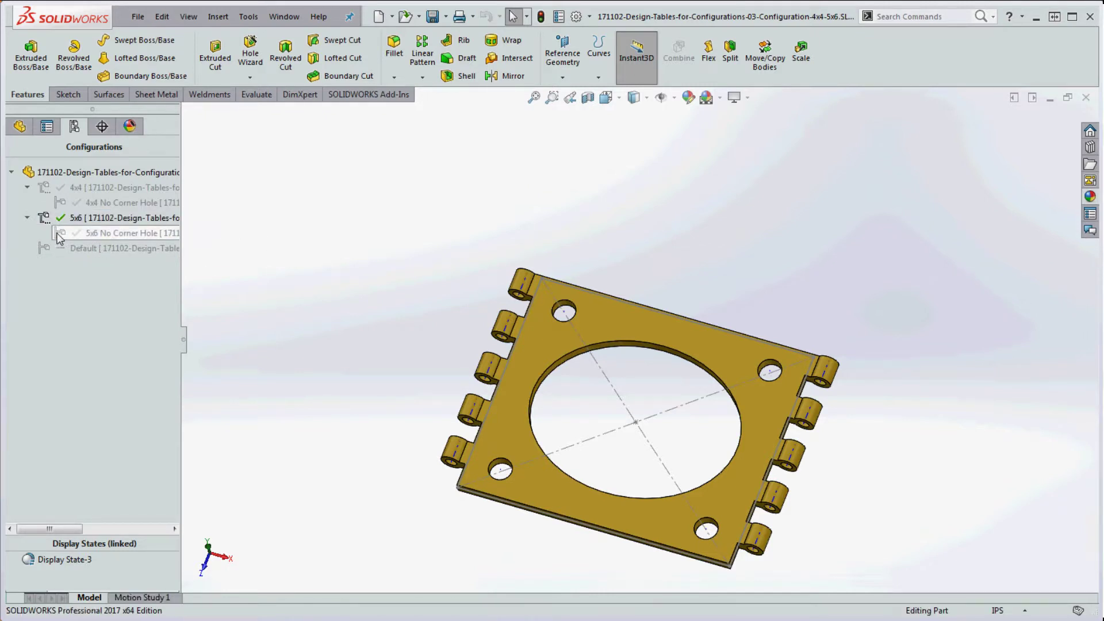
double_click(58, 233)
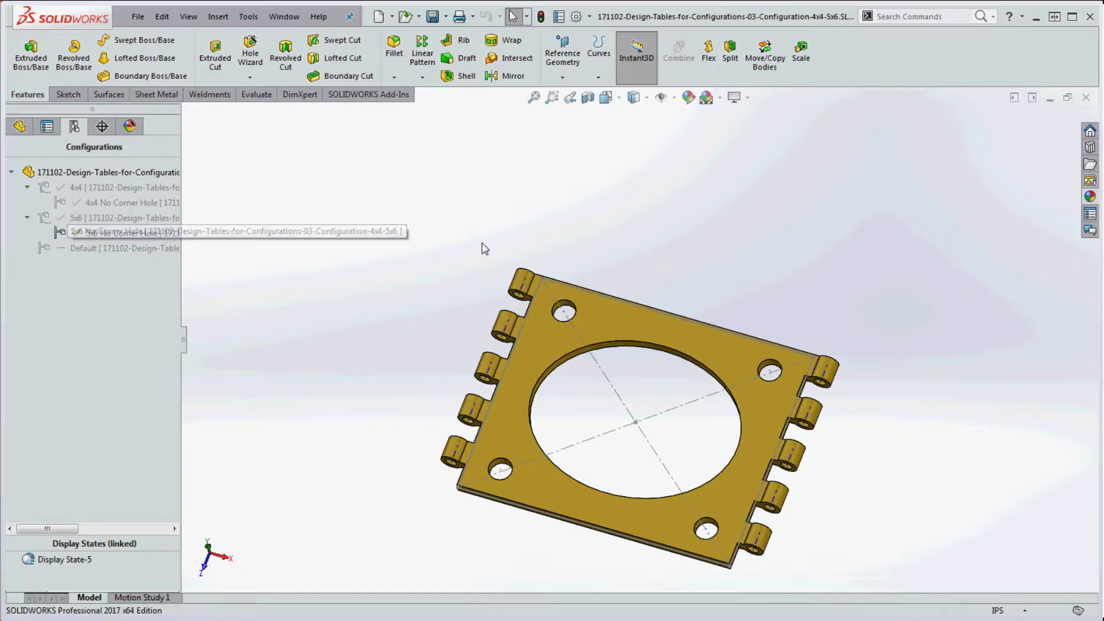
double_click(44, 219)
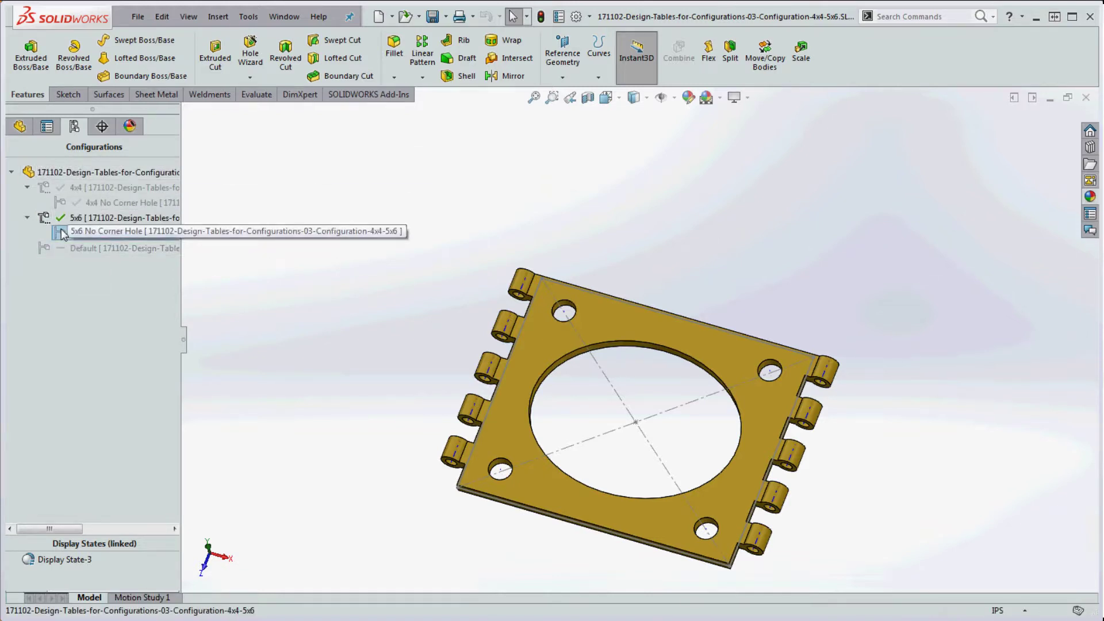
double_click(60, 233)
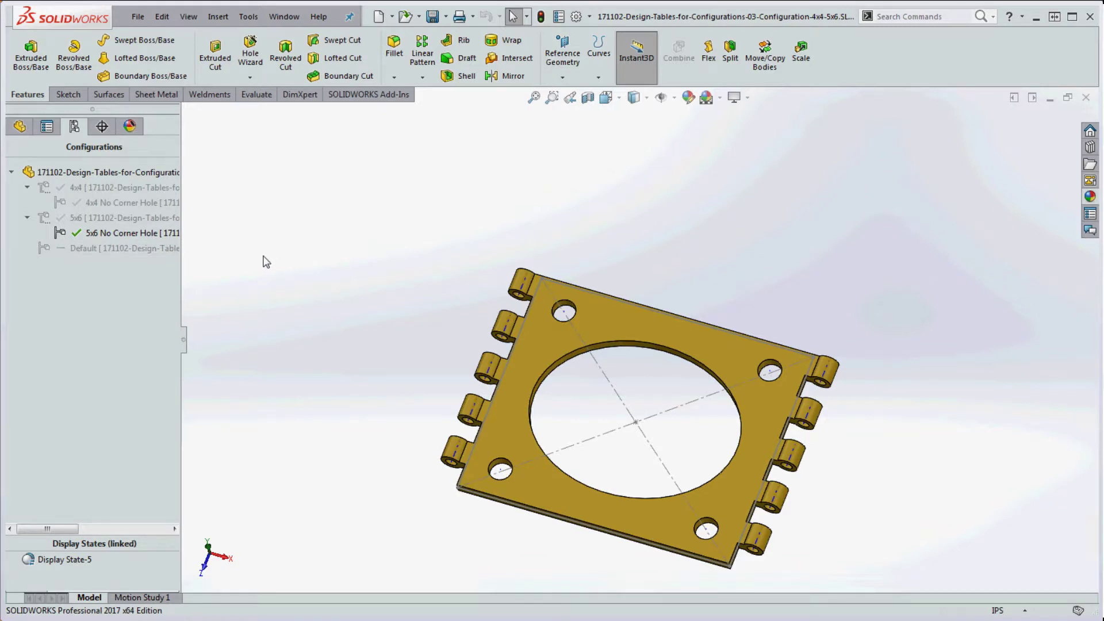
left_click(19, 126)
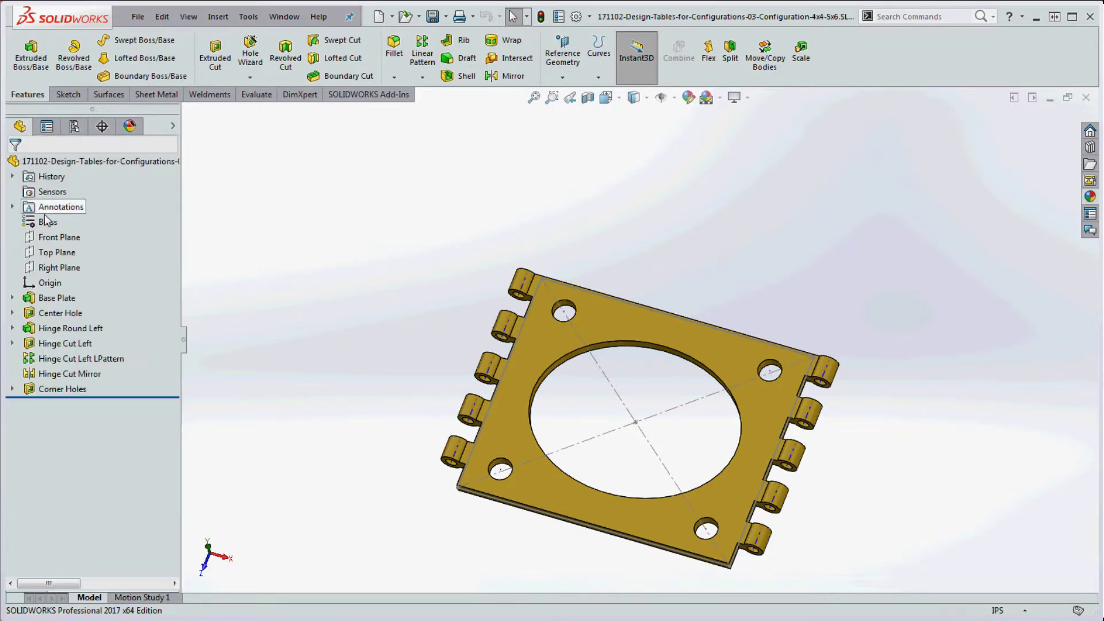
right_click(60, 392)
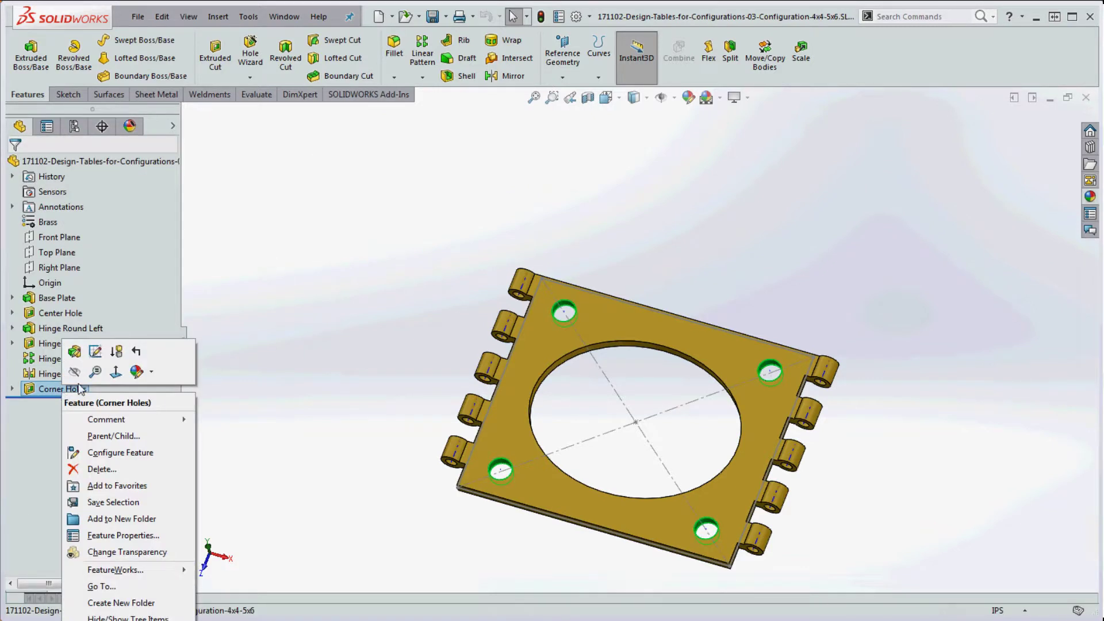
left_click(123, 356)
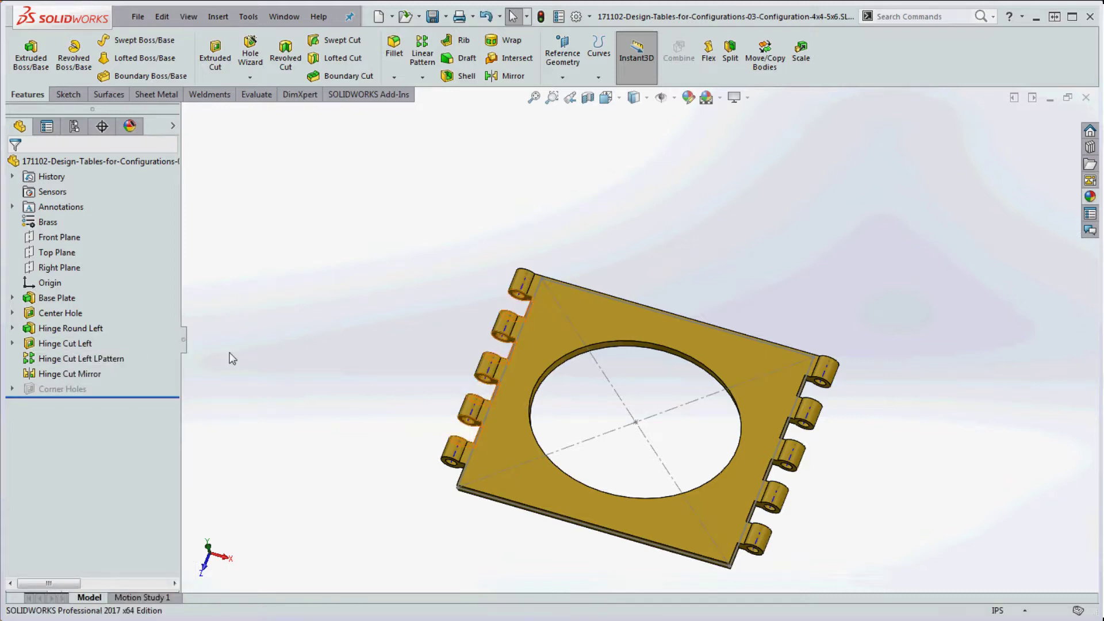
Activate the 4x4 No Corner Hole configuration and expand the 4x4 and 5x6 configurations to list their derived variants
left_click(74, 129)
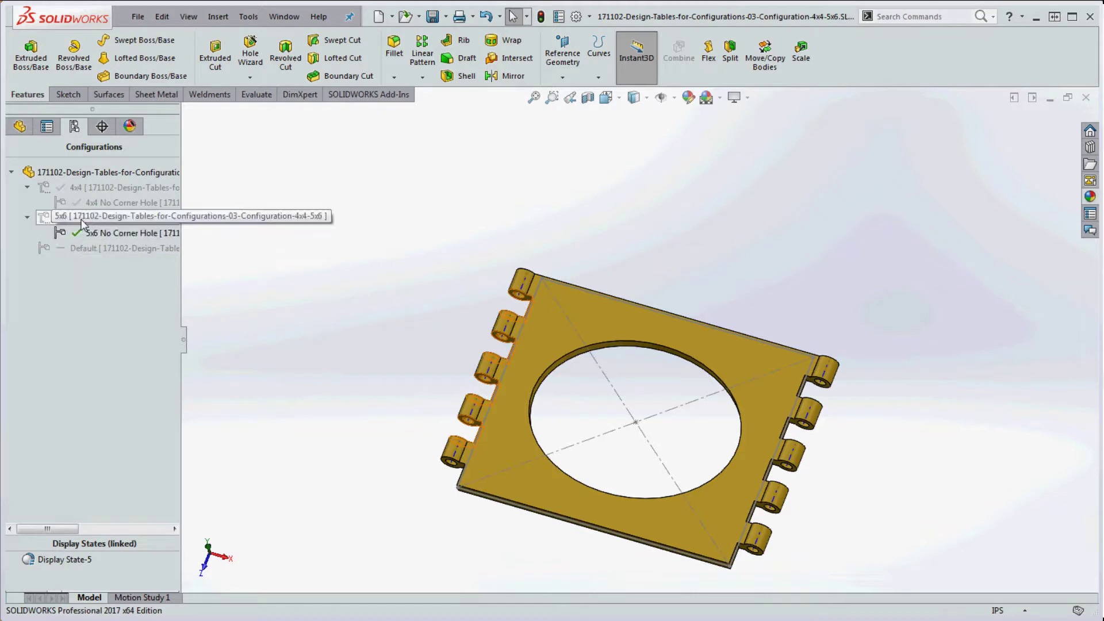
left_click(67, 204)
double_click(66, 204)
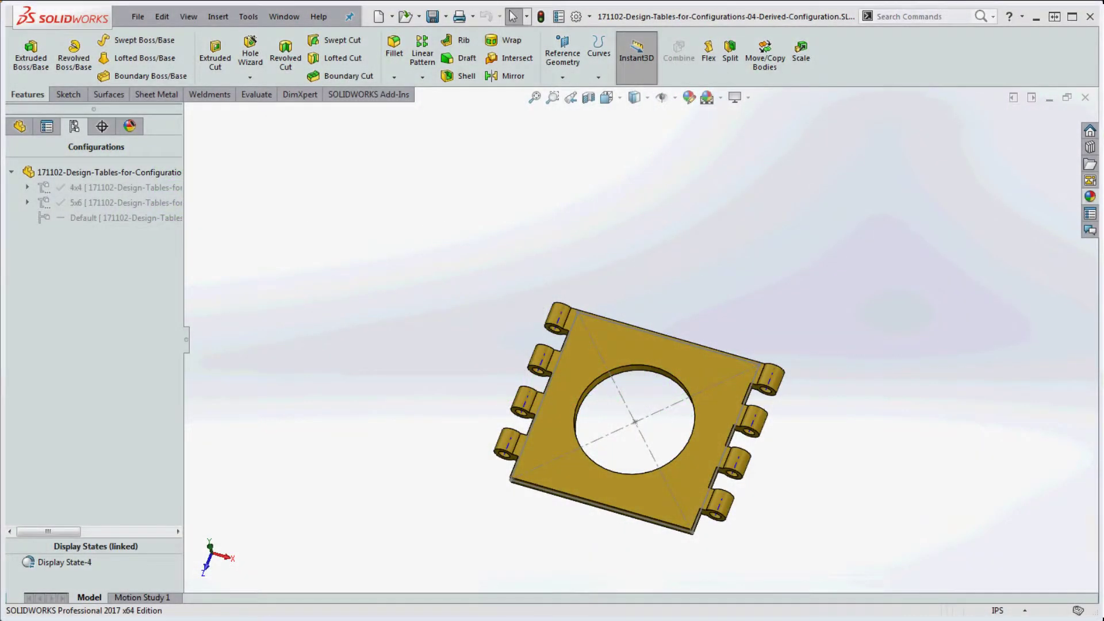
left_click(27, 187)
left_click(27, 218)
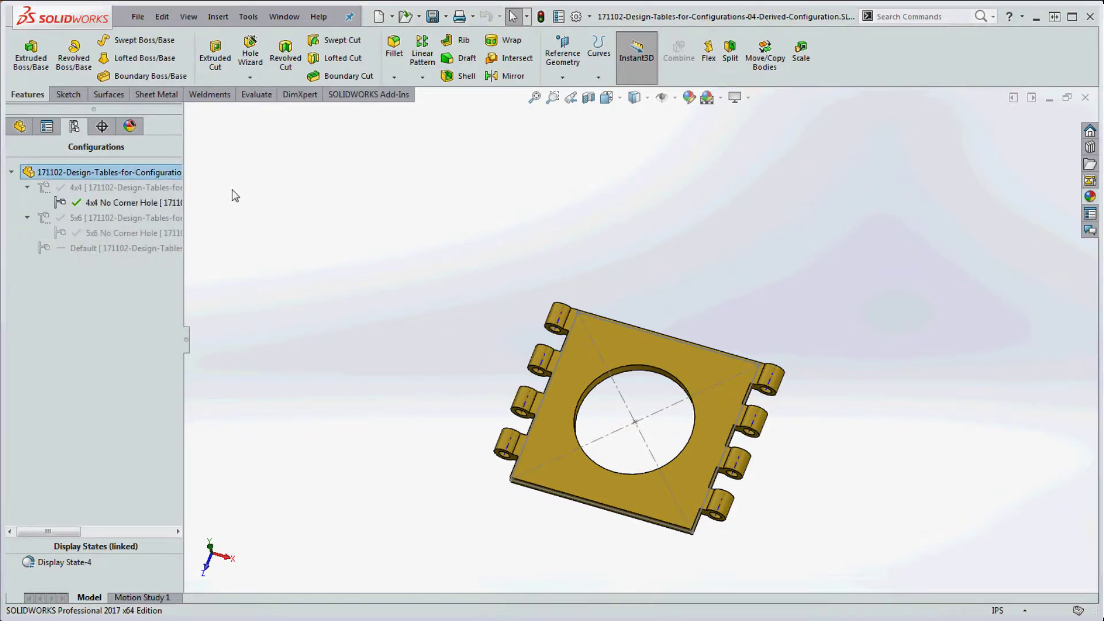
Insert a design table with the Auto-create source, allowing model edits to update the table
left_click(219, 17)
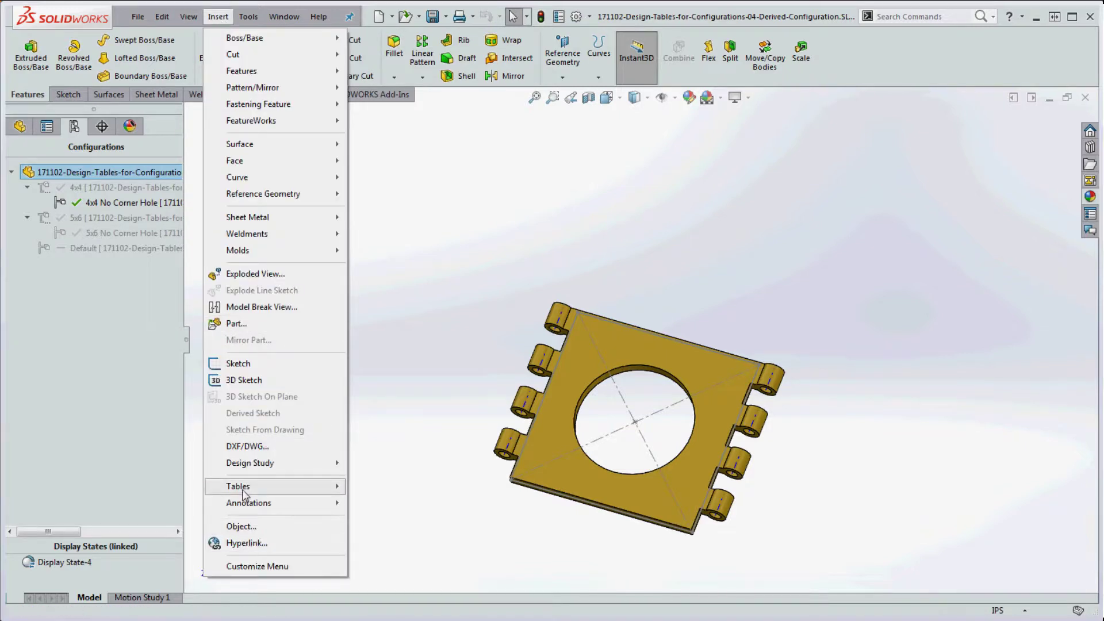
mouse_move(244, 492)
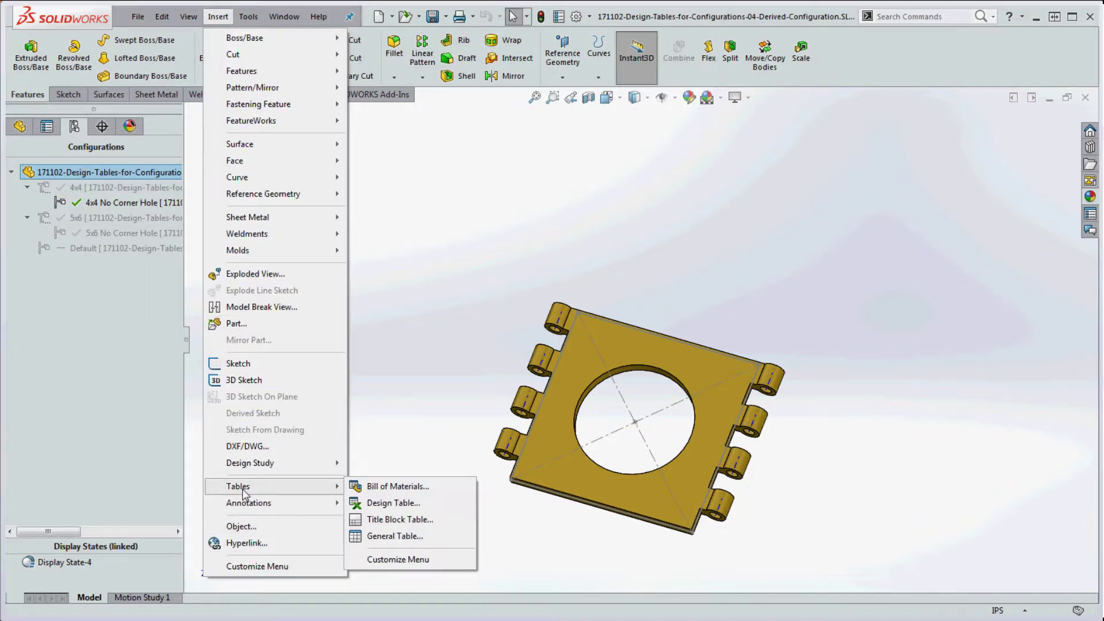
left_click(393, 504)
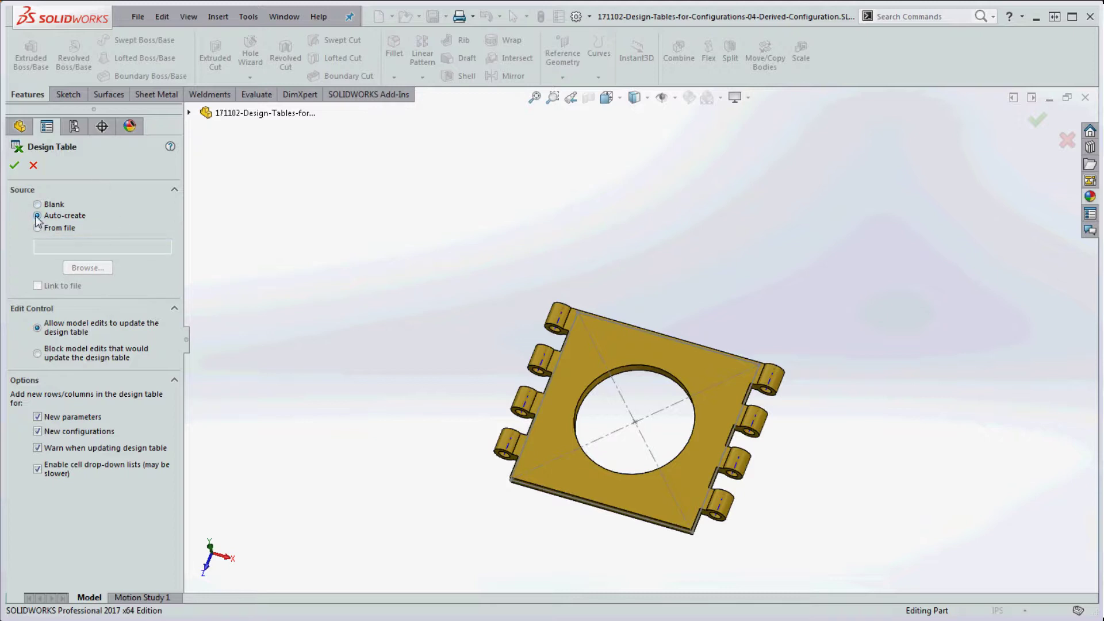
left_click(15, 165)
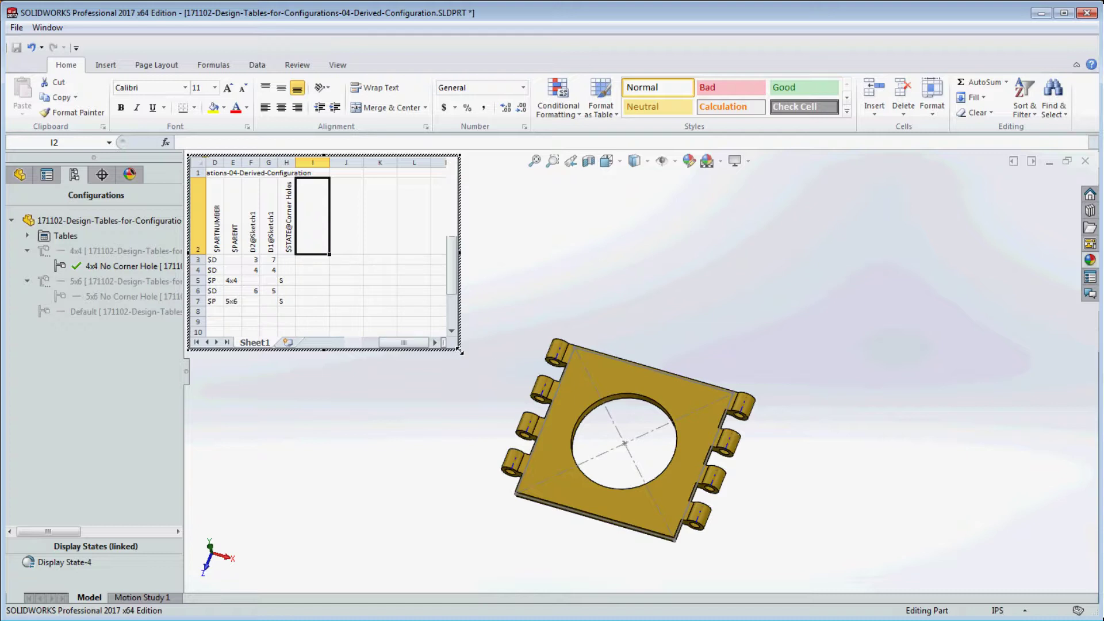
Enlarge the design table to examine its configuration rows and parameter columns, and finish editing the table
left_click_drag(460, 350, 545, 383)
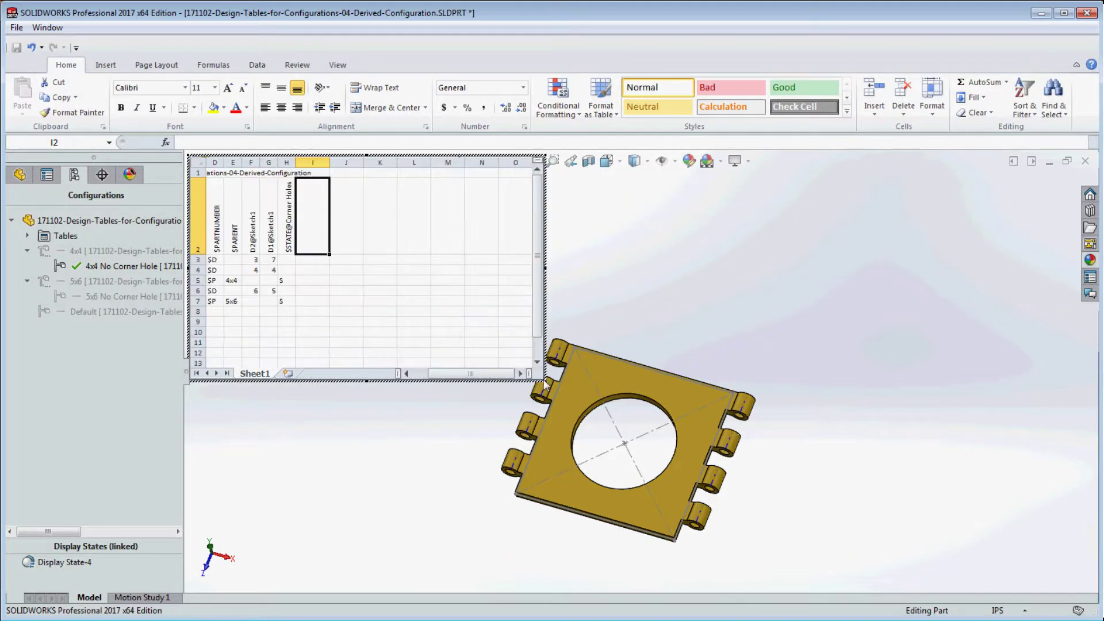
left_click_drag(456, 375, 420, 372)
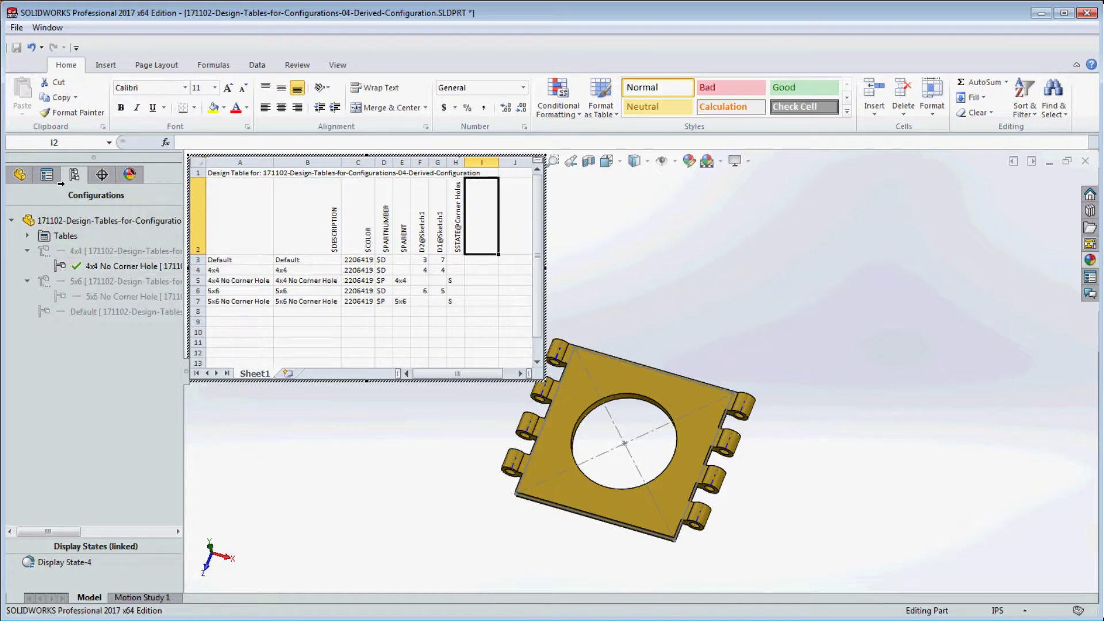
left_click(705, 262)
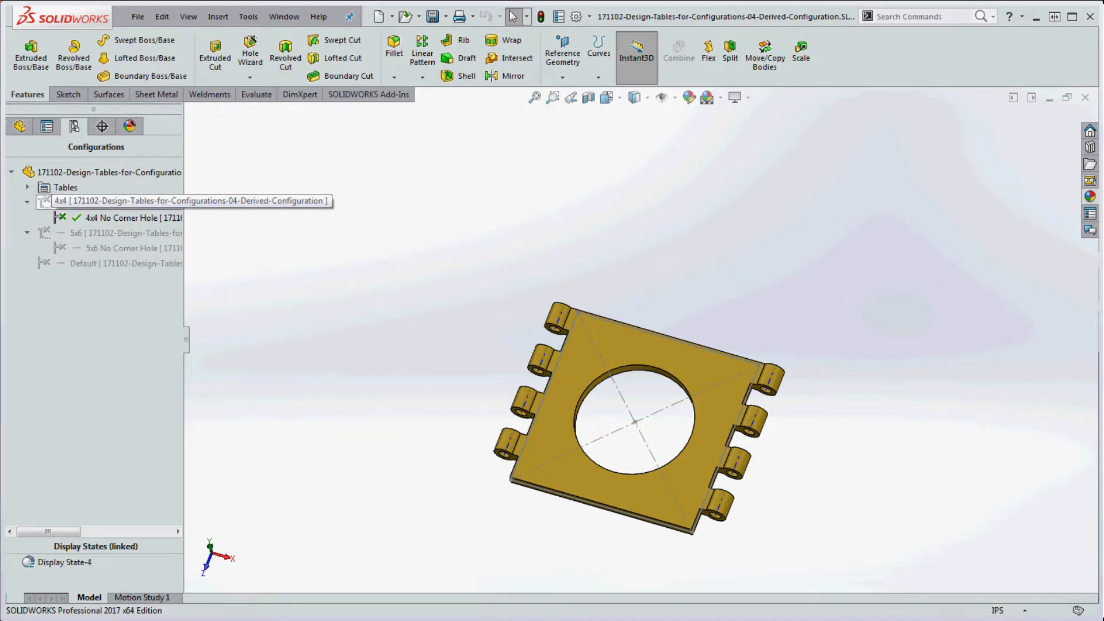
Activate the 4x4, 5x6, Default and both No Corner Hole configurations to check the plate, finishing on 4x4, and list the part's tables
double_click(97, 202)
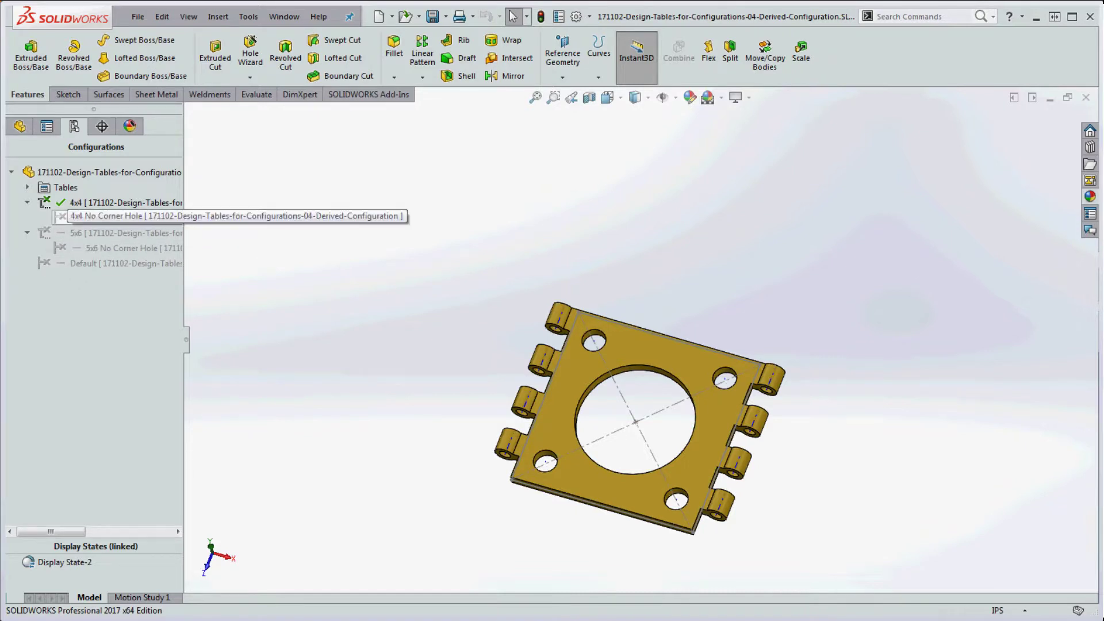
double_click(115, 218)
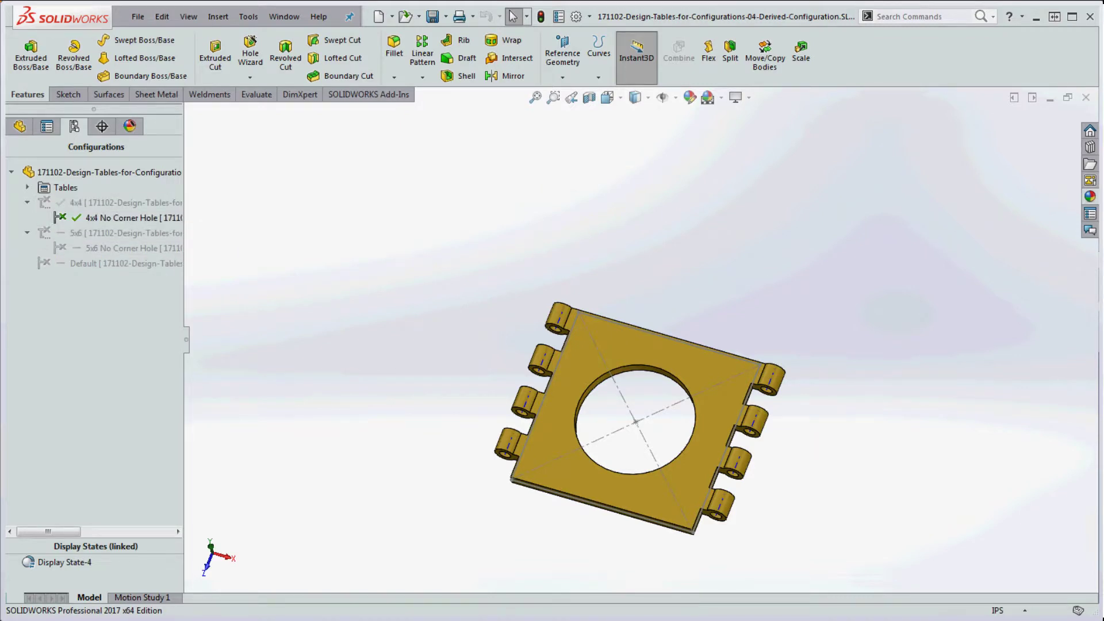
double_click(83, 263)
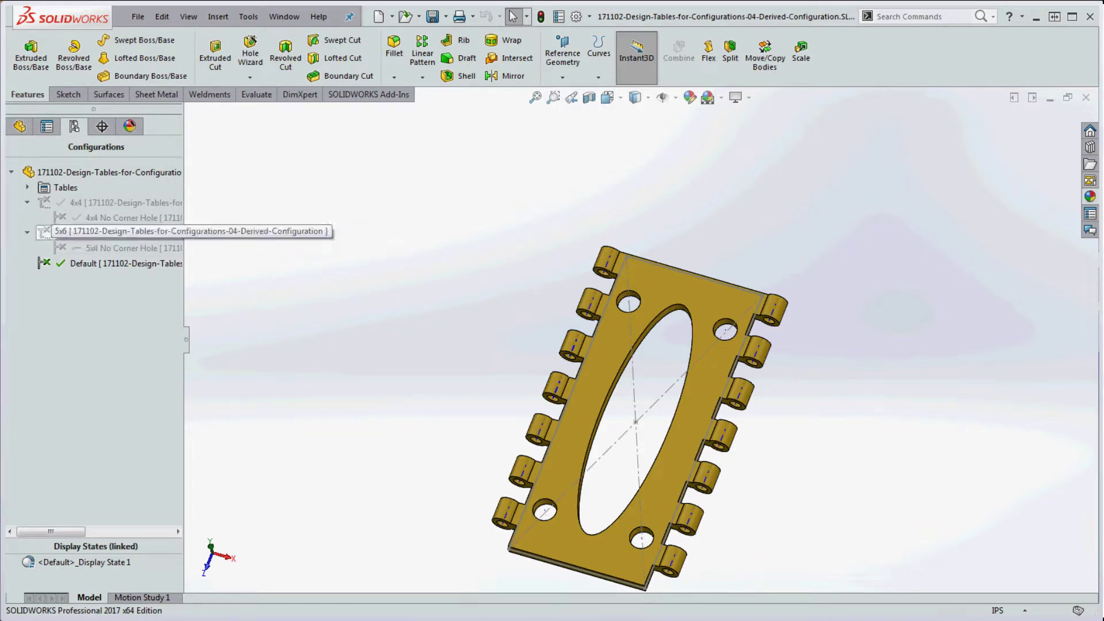
double_click(45, 233)
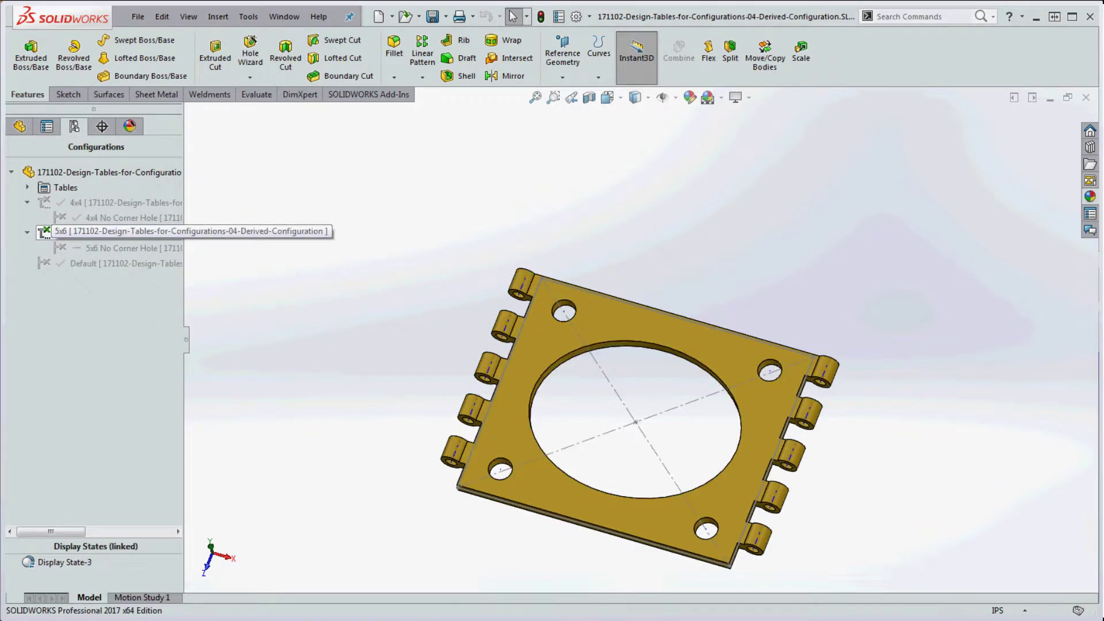
double_click(60, 247)
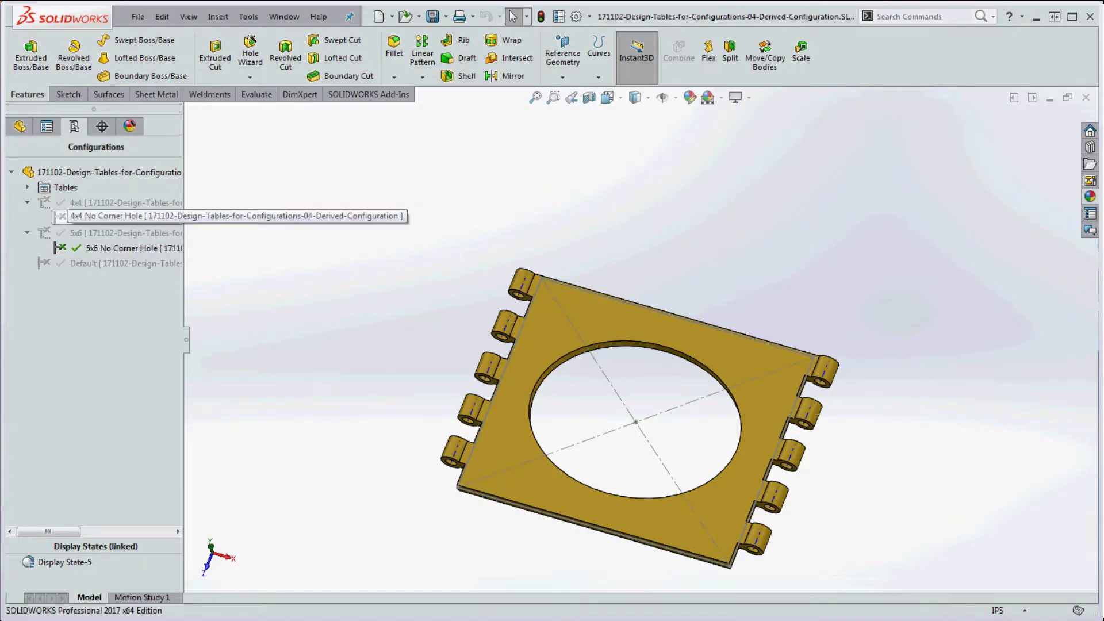
double_click(60, 216)
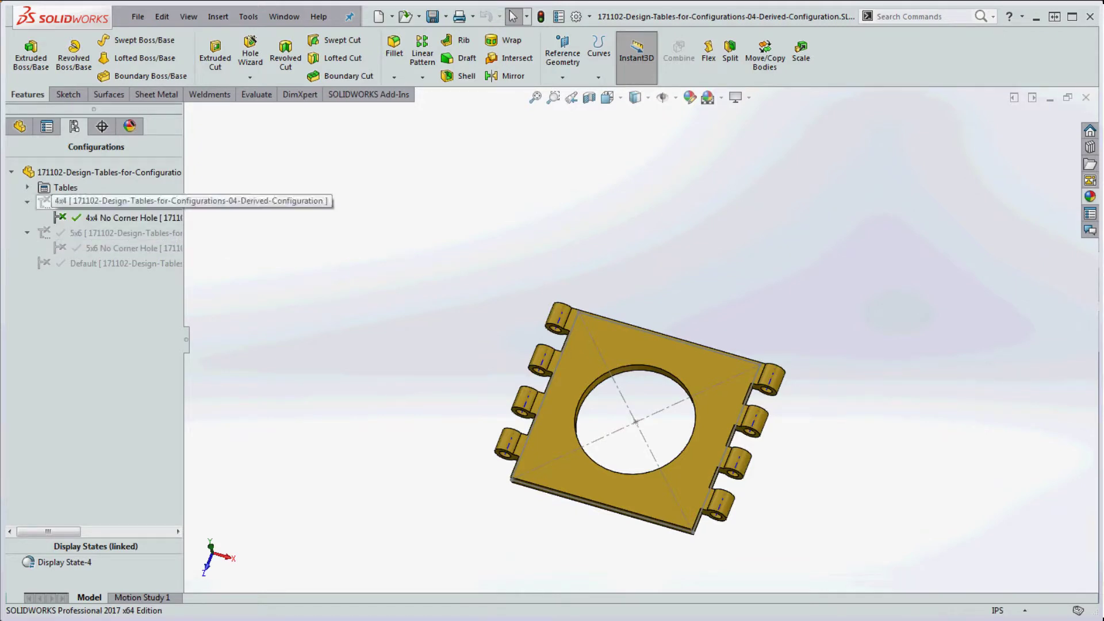
double_click(75, 202)
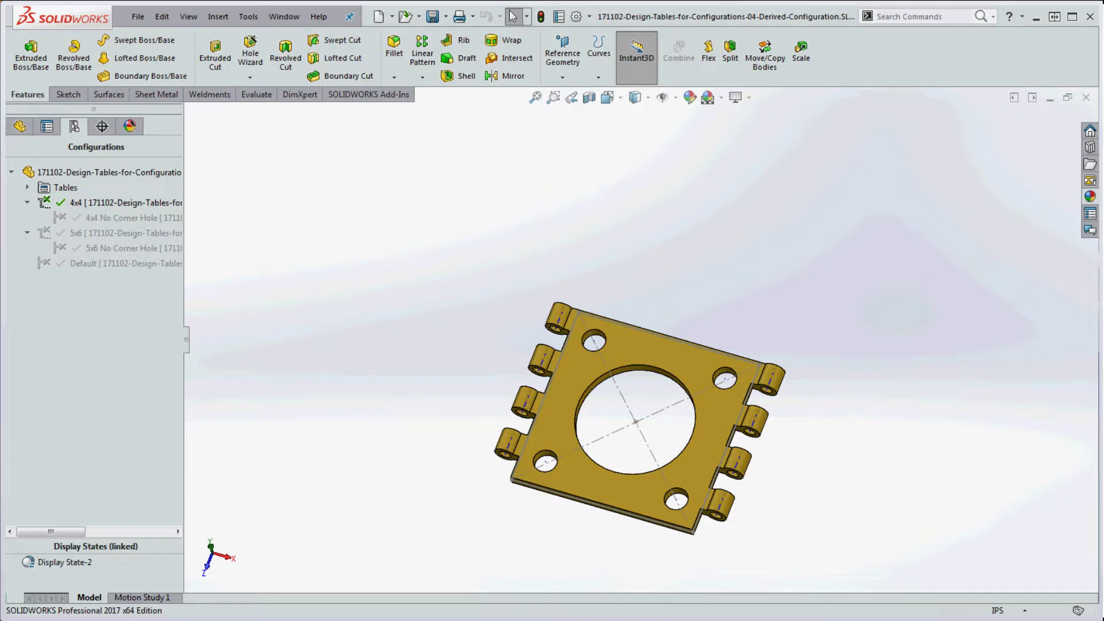
left_click(27, 188)
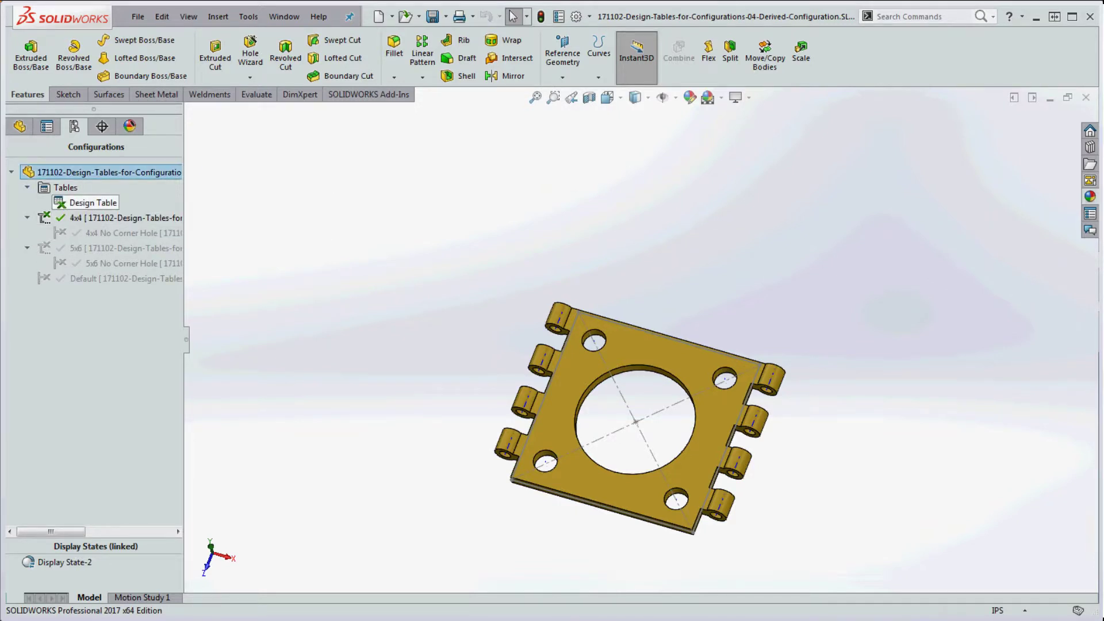
Open the part's design table for editing in a separate Excel window, with its rows and columns readable
right_click(92, 203)
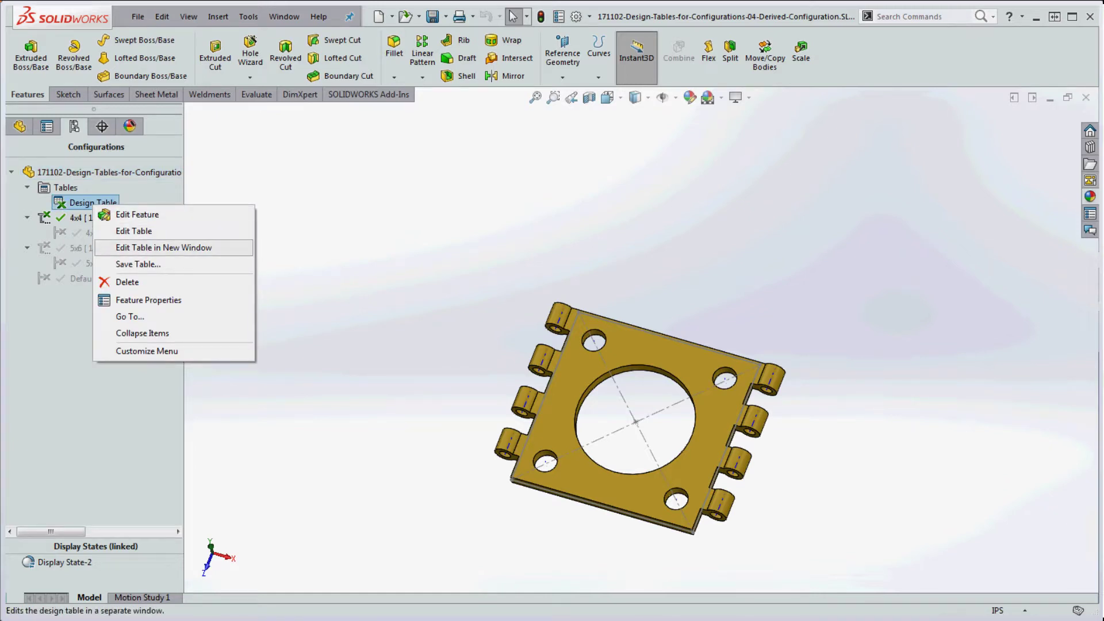
left_click(163, 247)
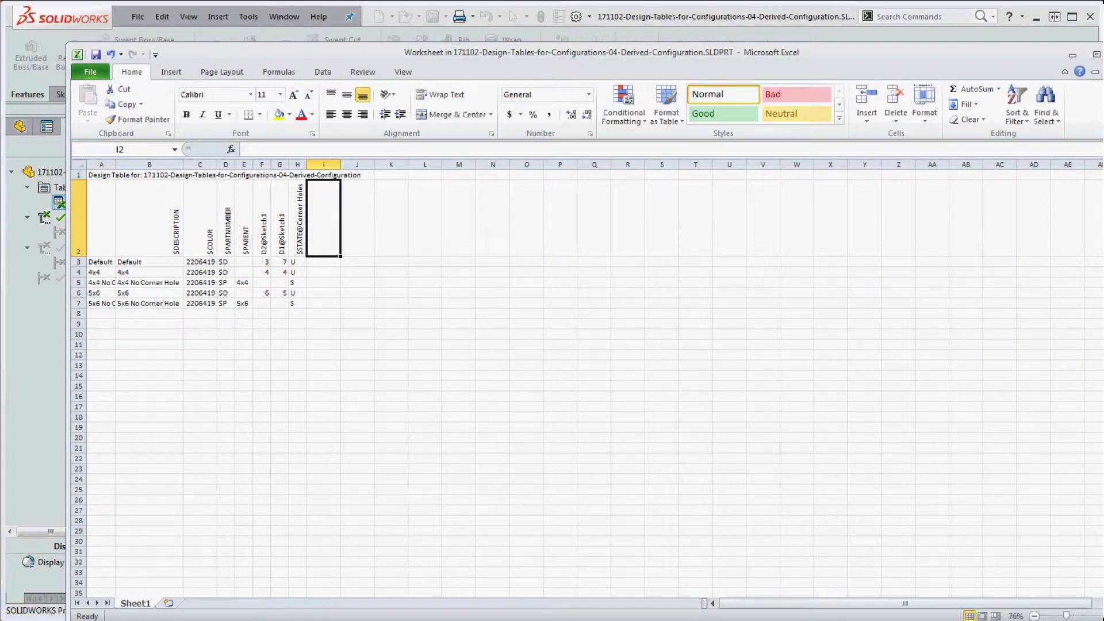
mouse_move(322, 52)
left_mouse_down()
mouse_move(466, 59)
mouse_move(1022, 192)
mouse_move(814, 184)
mouse_move(313, 67)
left_mouse_up()
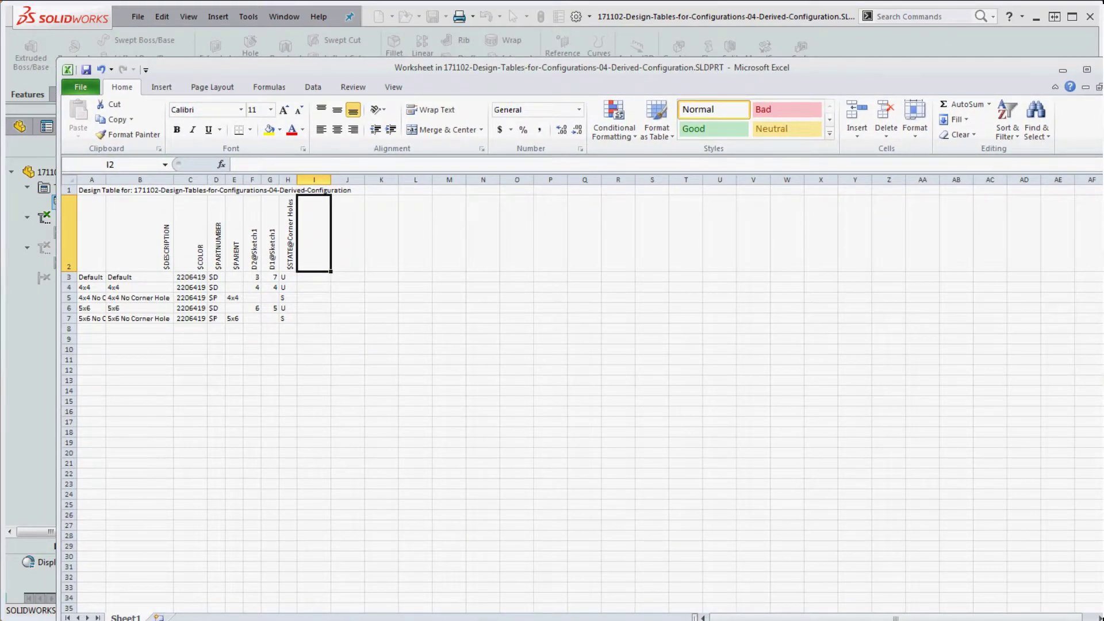
scroll(582, 393, "up", 4, "ctrl")
scroll(582, 394, "up", 2, "ctrl")
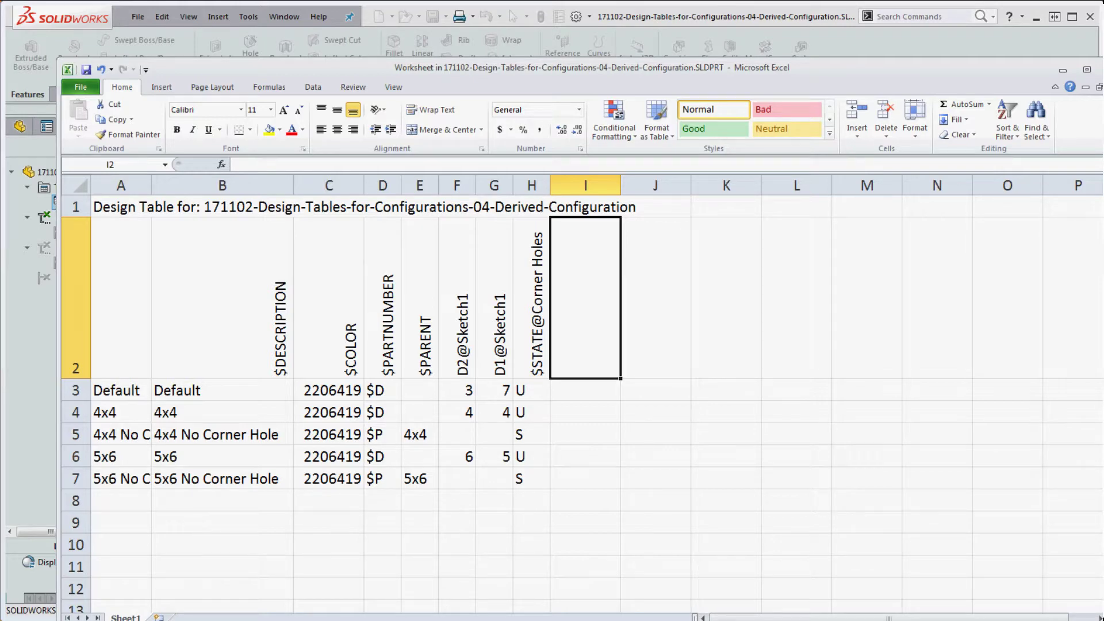
left_click_drag(592, 68, 549, 31)
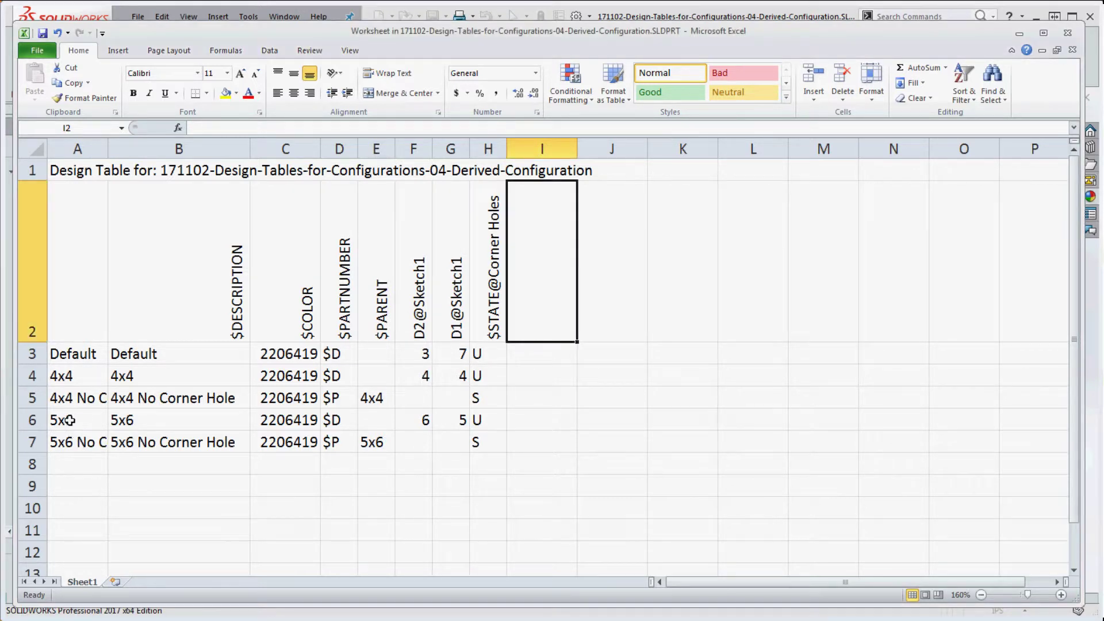
Duplicate the 5x6 and 5x6 No Corner Hole rows into rows 8 and 9, and set row 8's name and description to 6x7
left_click_drag(62, 419, 493, 487)
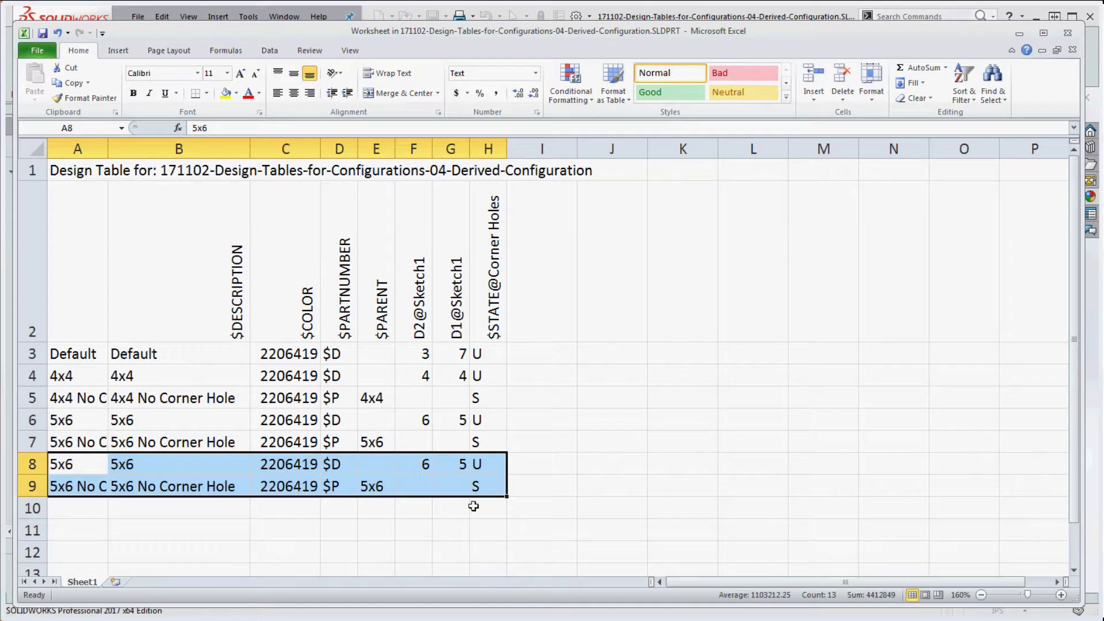
double_click(79, 464)
key("Left")
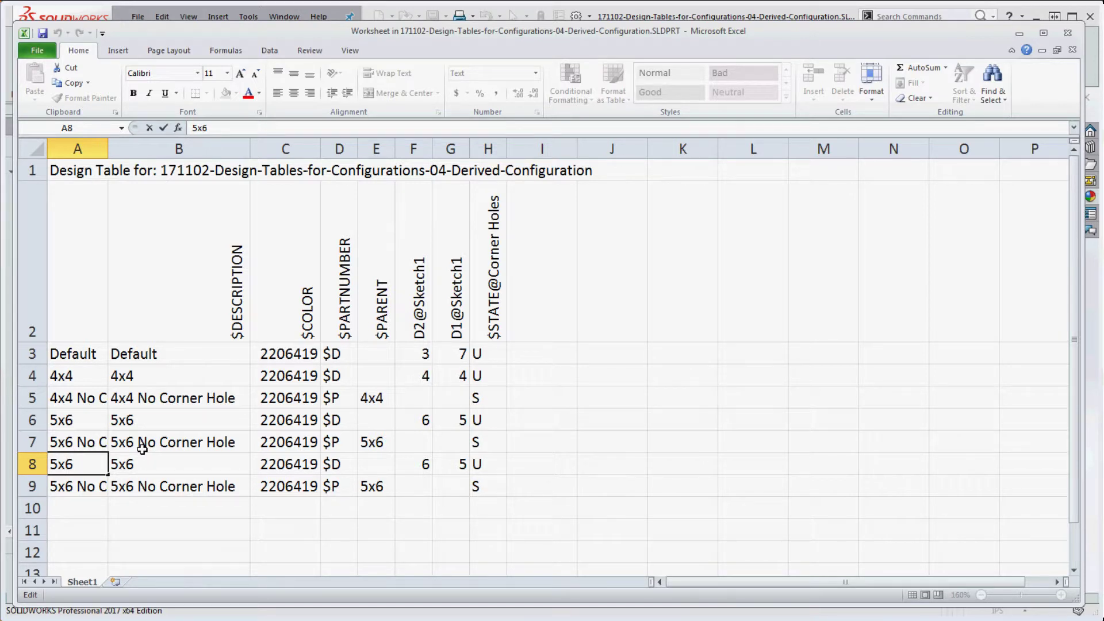
key("BackSpace")
left_click(81, 482)
left_click(73, 463)
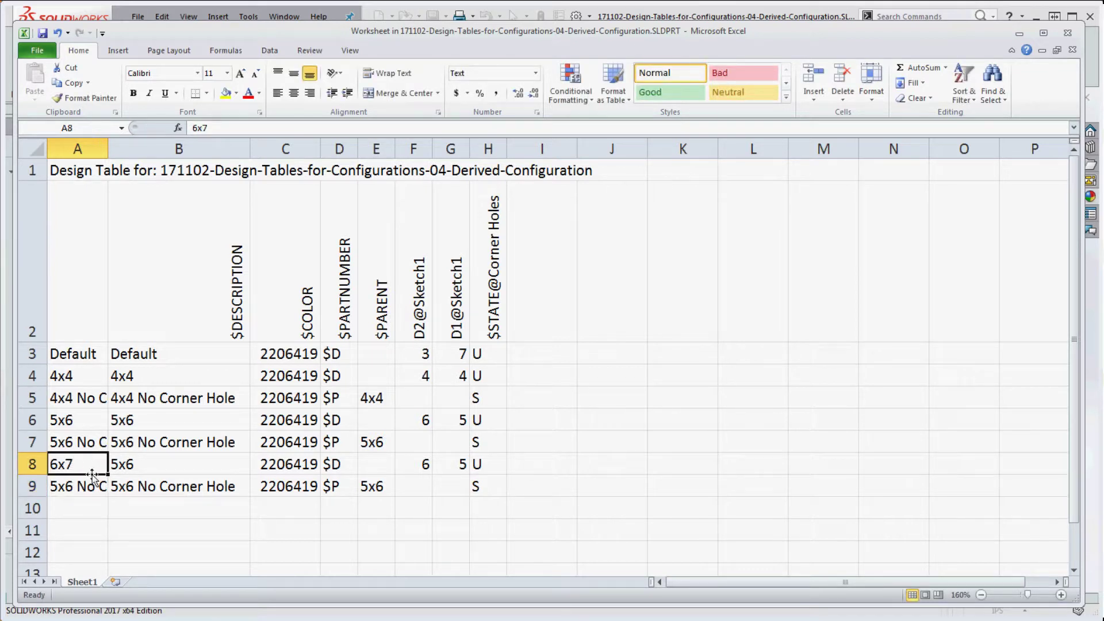
left_click_drag(107, 475, 164, 482)
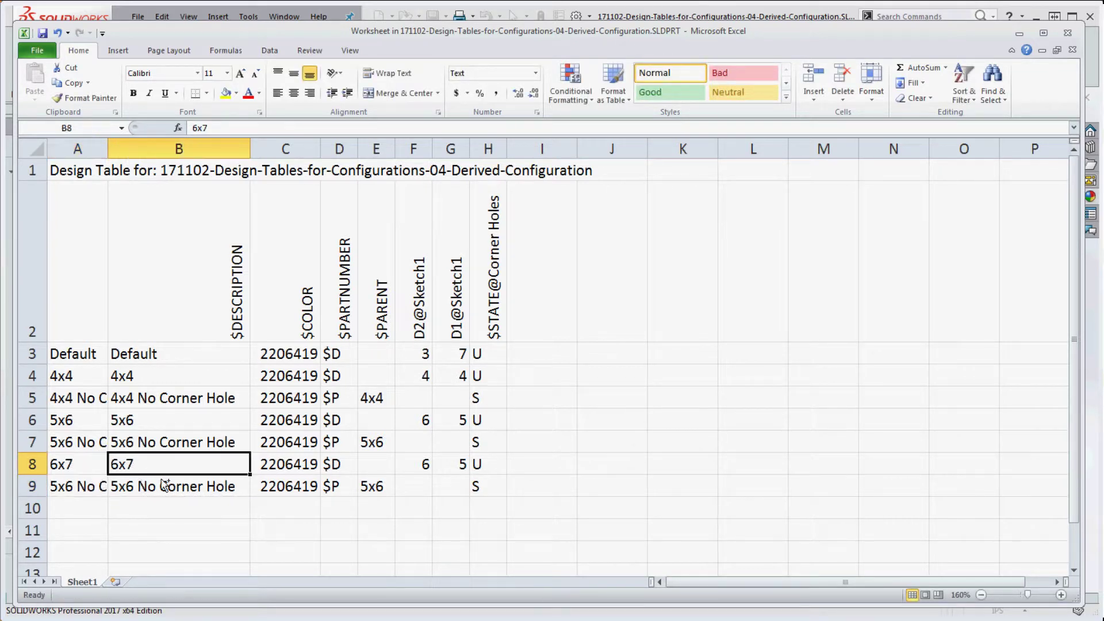
Rename the configuration in row 9 as 6x7 No Corner Hole, reusing the 6x7 name and the copied suffix
left_click(89, 476)
left_click_drag(89, 475, 88, 486, "ctrl")
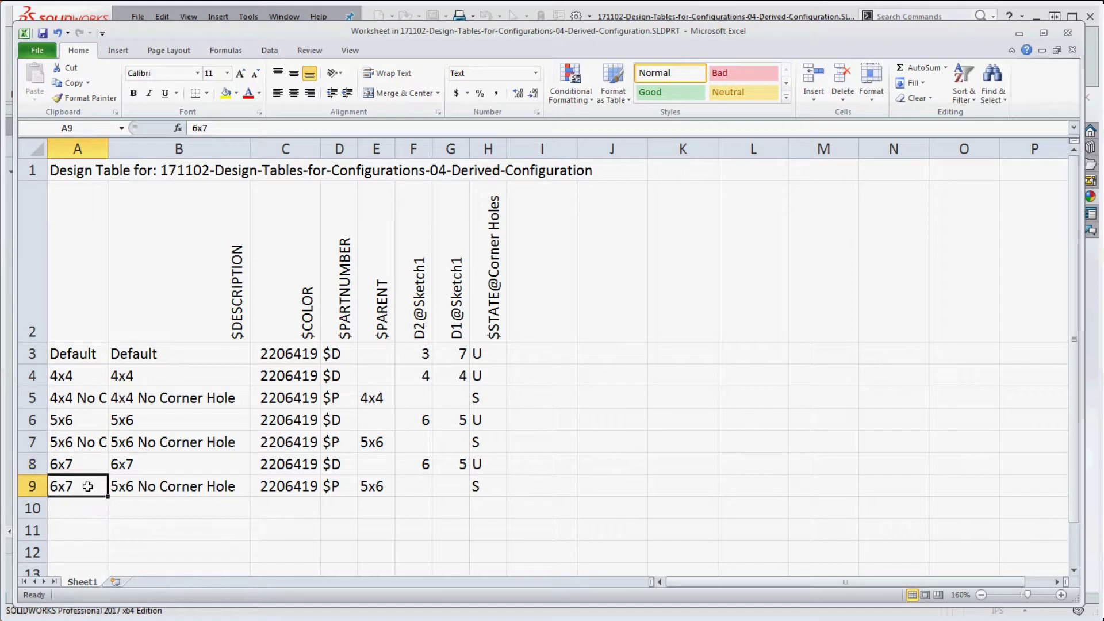
double_click(156, 484)
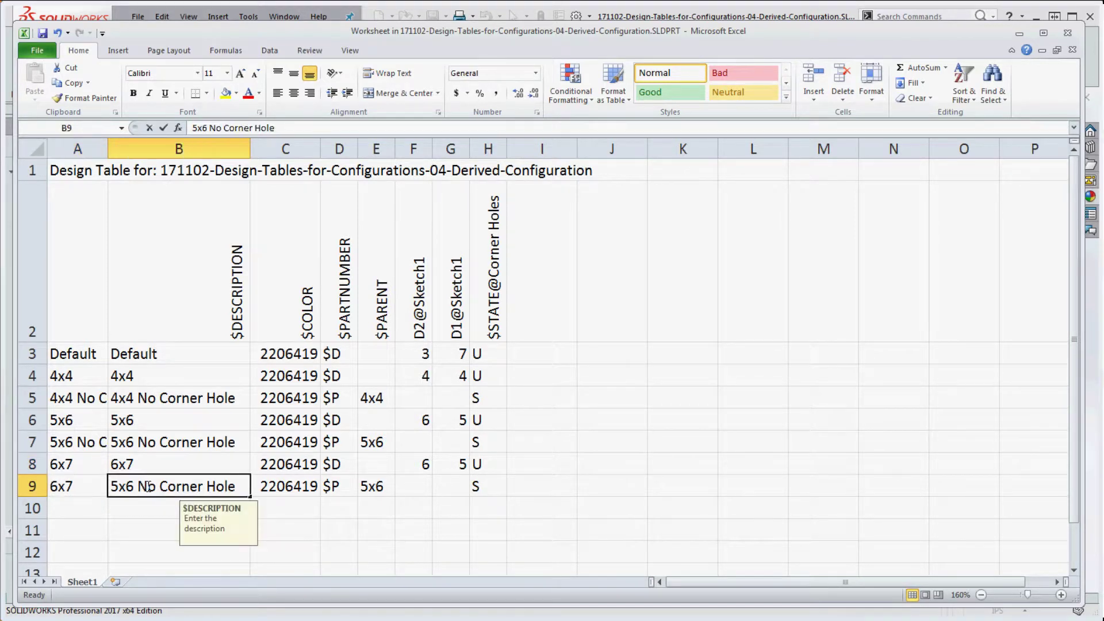
left_click_drag(141, 484, 238, 488)
key("ctrl+c")
left_click(143, 529)
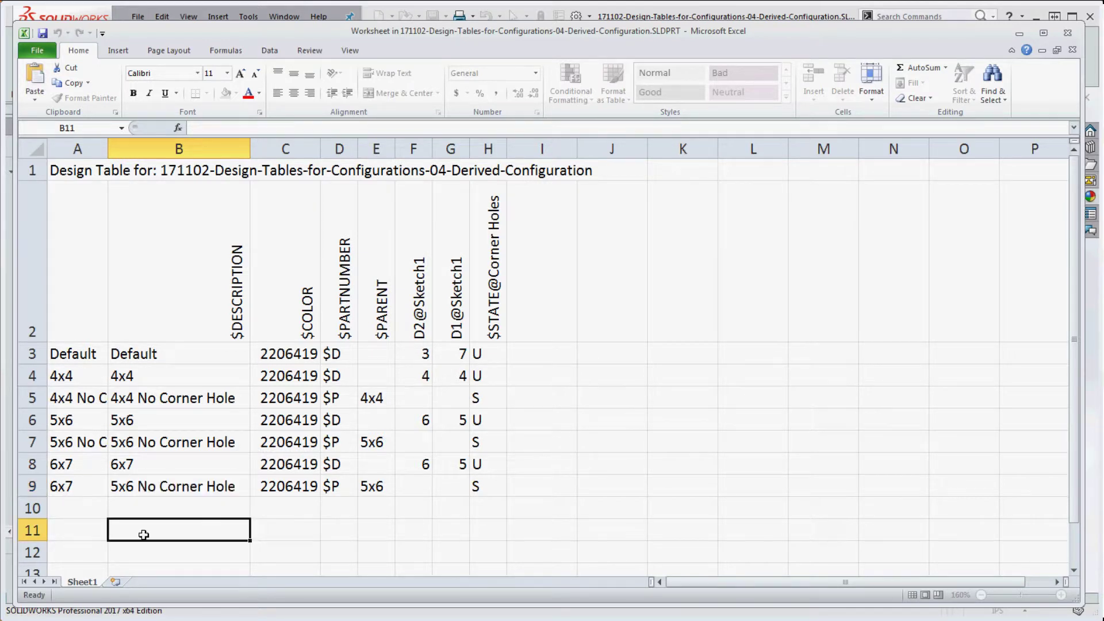
left_click(79, 486)
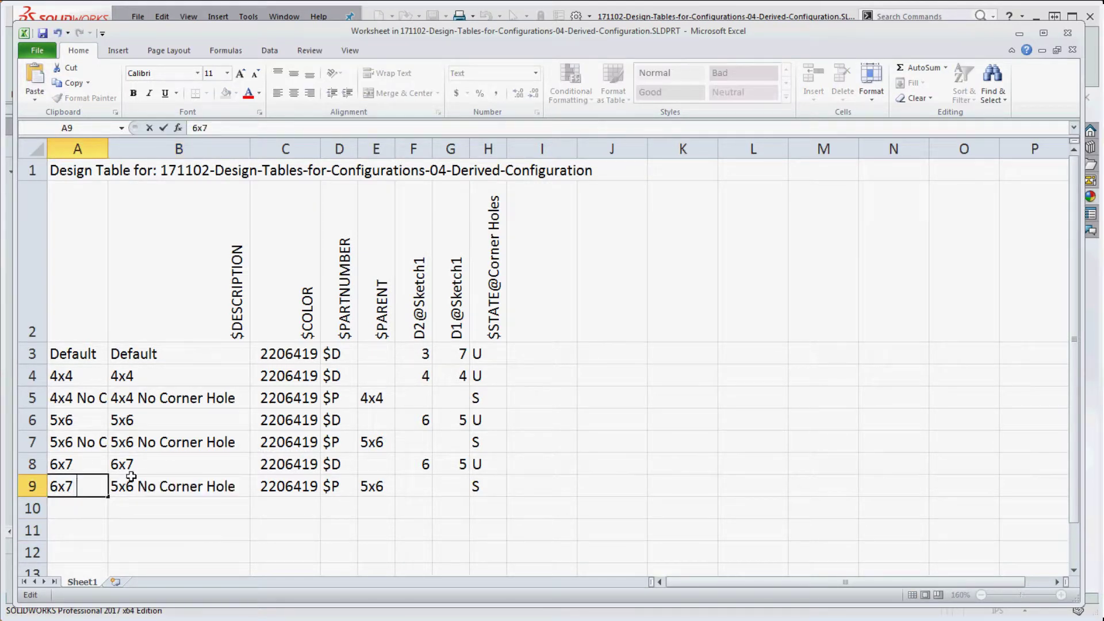
key("ctrl+v")
left_click(179, 535)
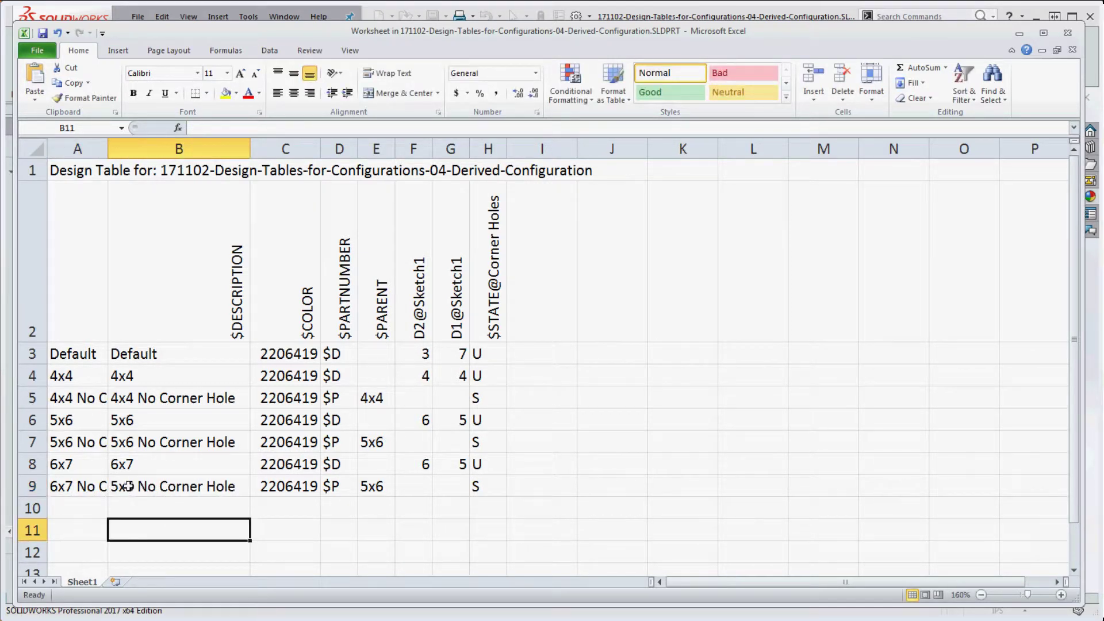
Set the row 9 description to 6x7 No Corner Hole
left_click(133, 485)
key("BackSpace")
key("BackSpace")
key("BackSpace")
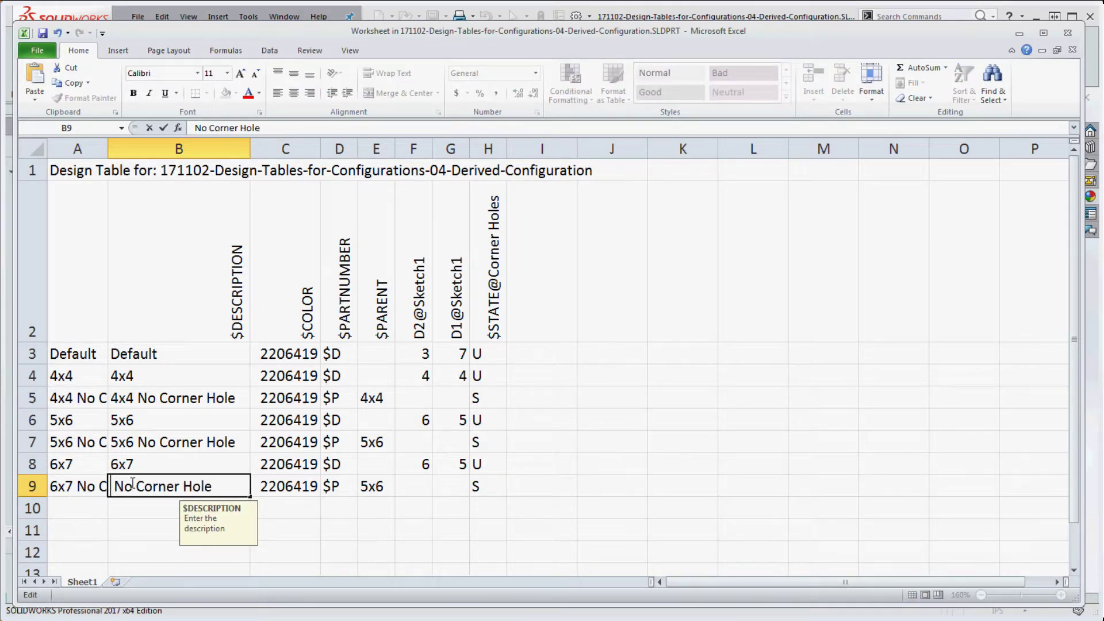
type("6")
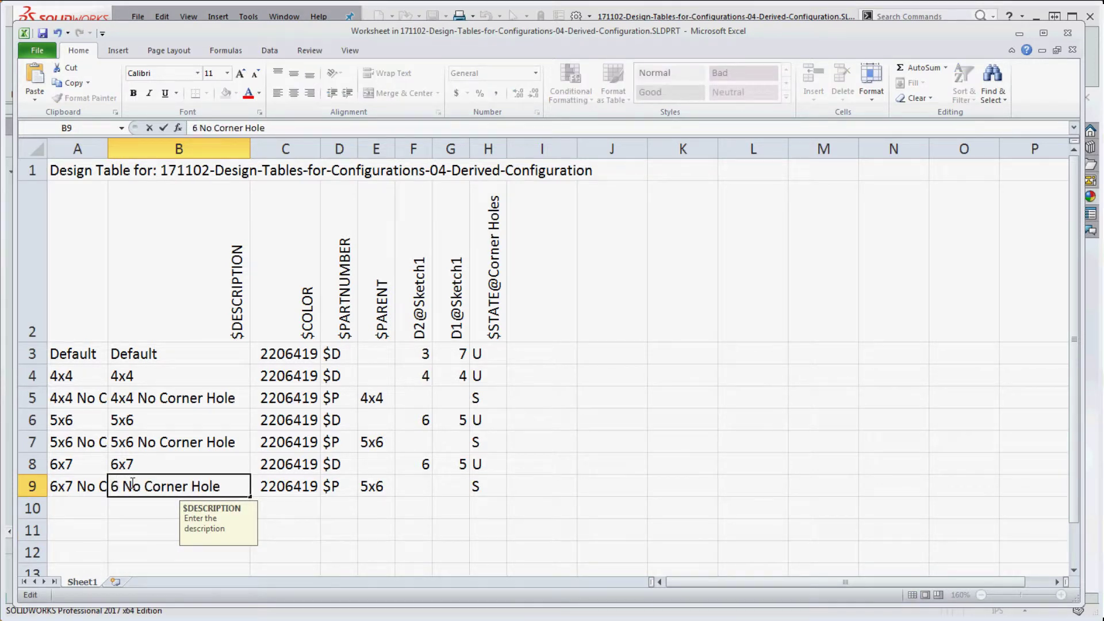
type(" x 7")
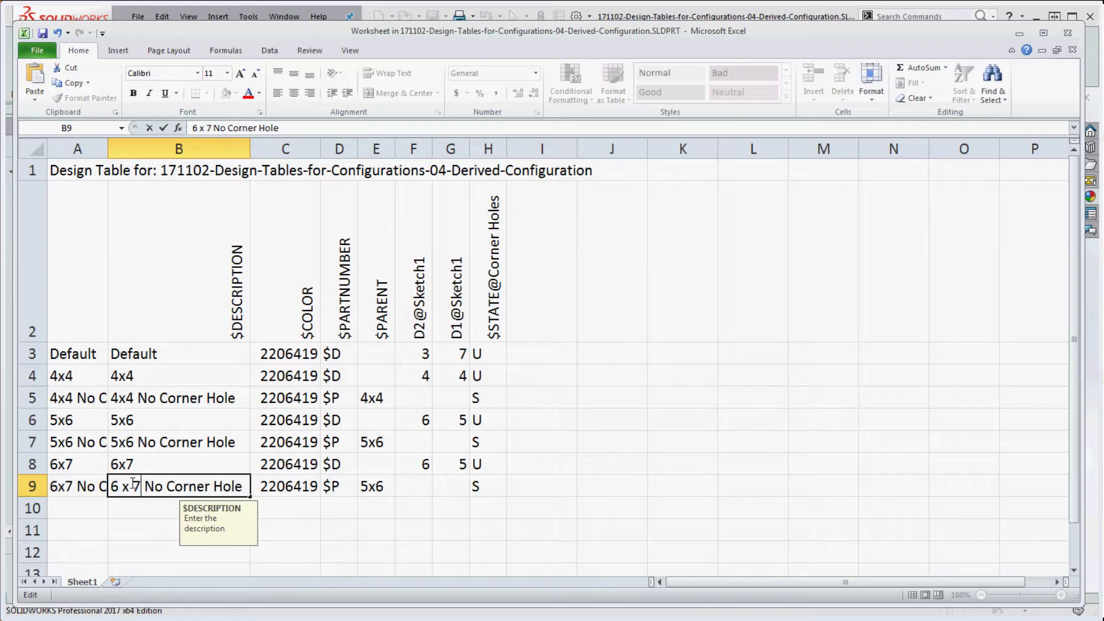
key("BackSpace")
key("BackSpace")
key("BackSpace")
key("BackSpace")
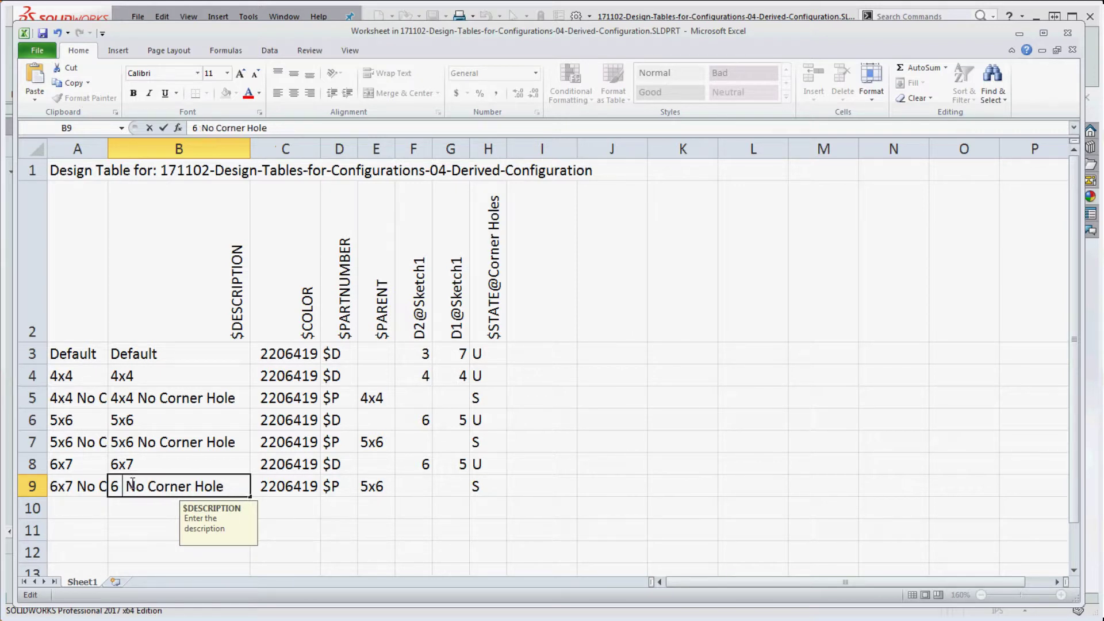
type("x")
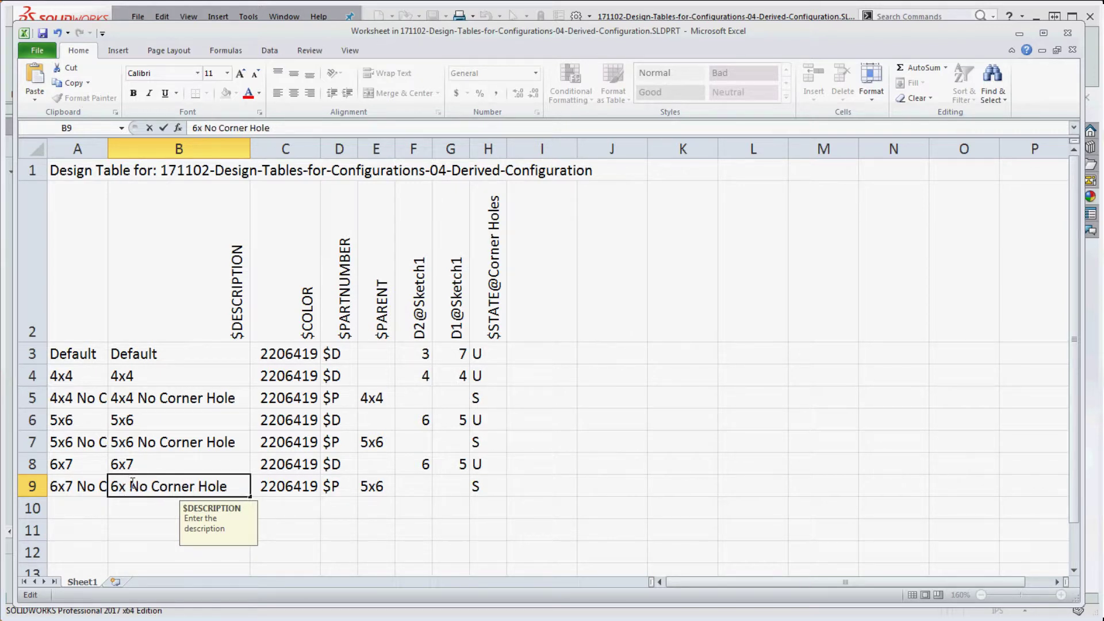
type("7")
left_click_drag(157, 521, 151, 512)
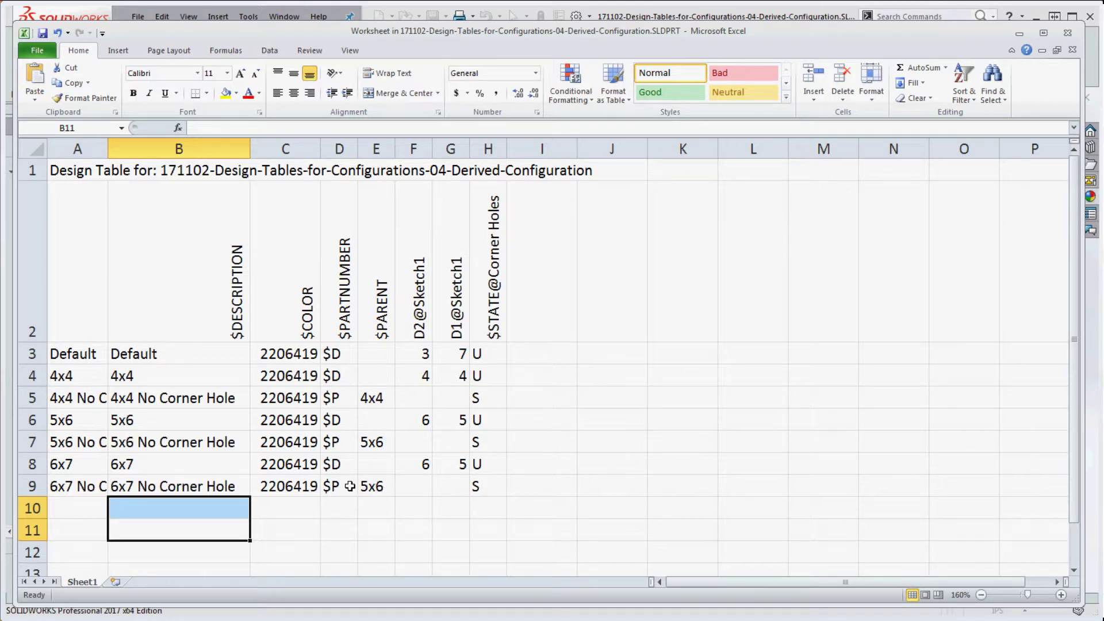
Set the $PARENT of the 6x7 No Corner Hole configuration to 6x7
double_click(375, 487)
key("BackSpace")
key("BackSpace")
key("BackSpace")
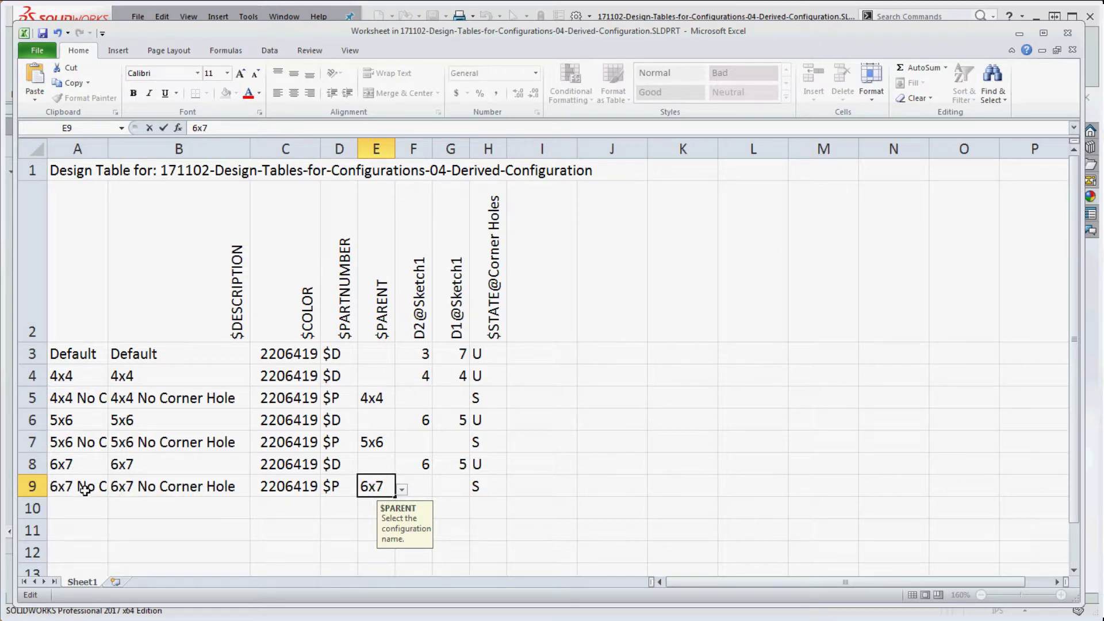
left_click(509, 488)
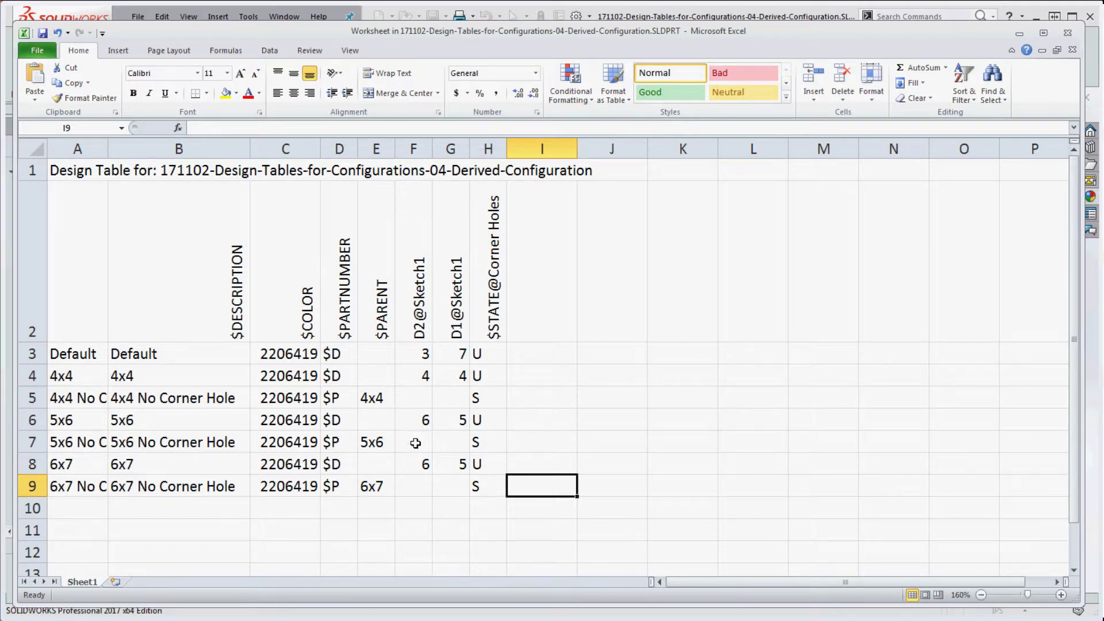
Set D2@Sketch1 to 7 and D1@Sketch1 to 6 for the 6x7 configuration
left_click(427, 464)
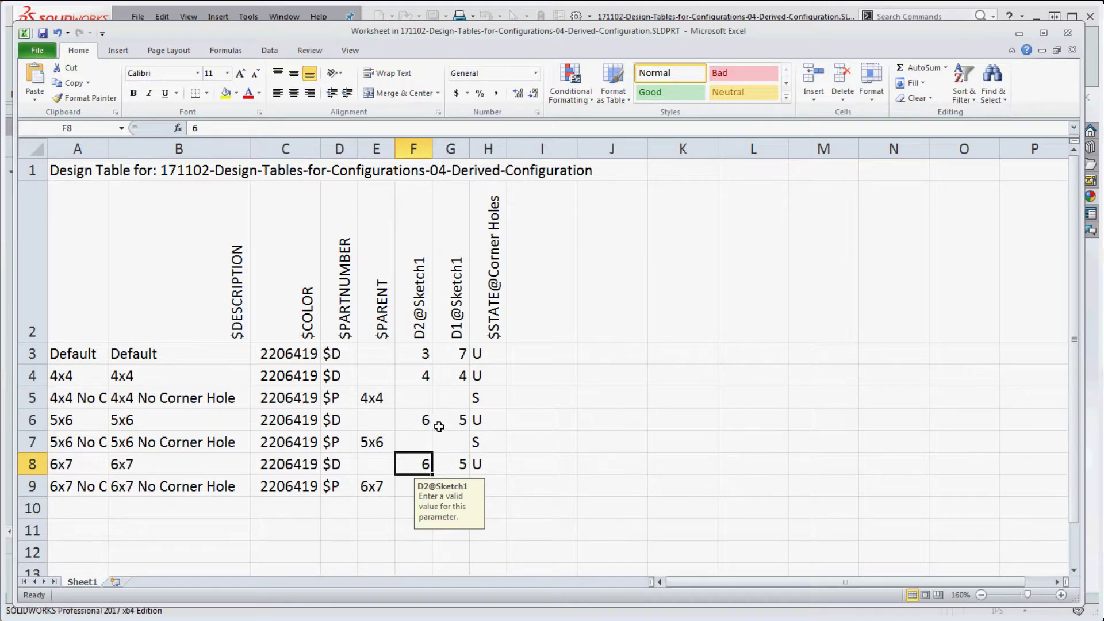
type("7")
left_click(460, 469)
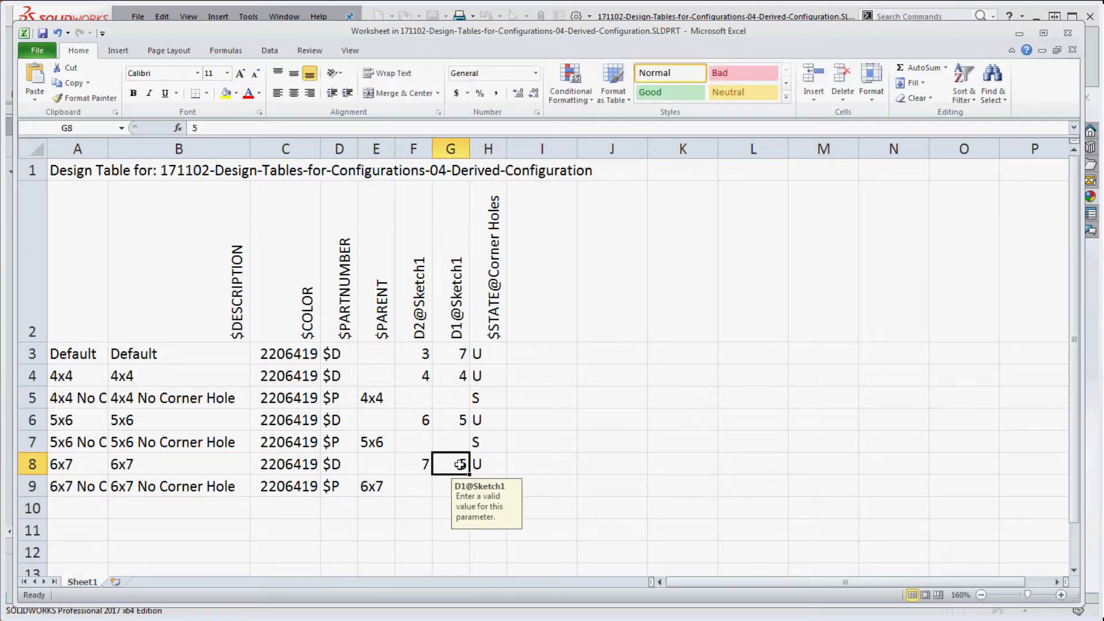
type("6")
left_click(563, 446)
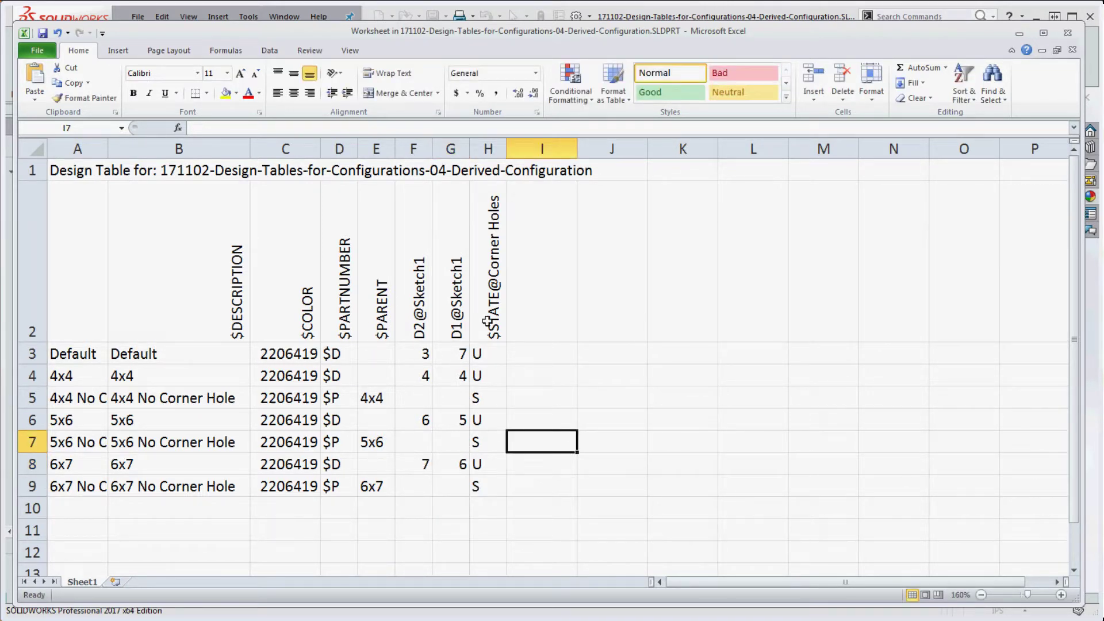
Swap the two dimension columns so D1@Sketch1 precedes D2@Sketch1, and close the table to generate the 6x7 configurations
mouse_move(456, 265)
left_mouse_down()
mouse_move(441, 482)
mouse_move(451, 496)
mouse_move(553, 487)
left_mouse_up()
left_click_drag(420, 230, 448, 500)
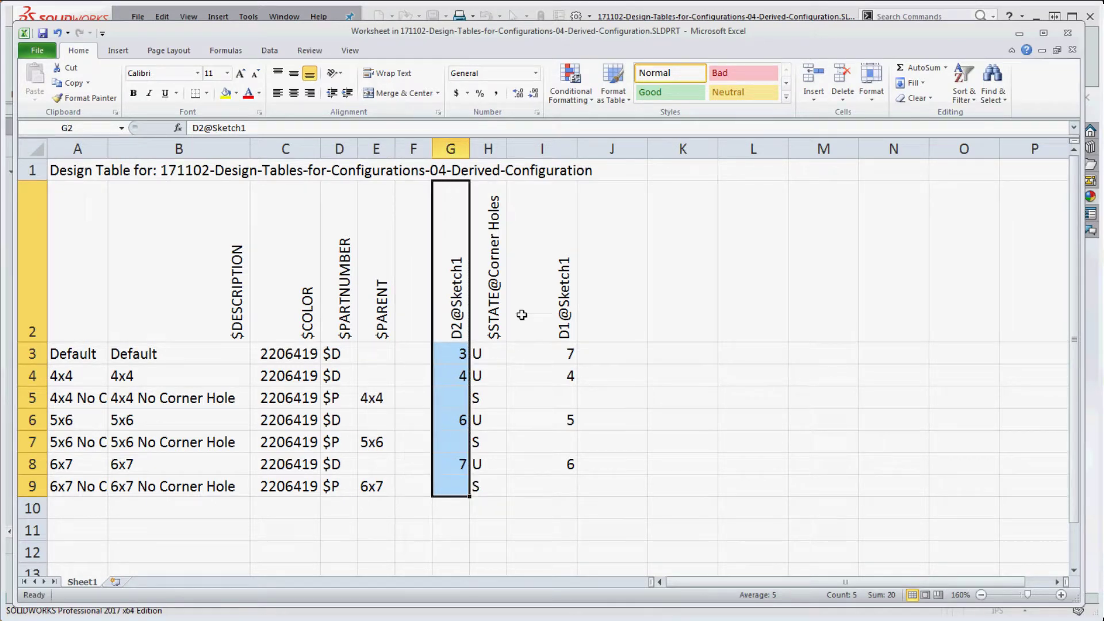
mouse_move(552, 243)
left_mouse_down()
mouse_move(562, 481)
mouse_move(551, 496)
mouse_move(426, 488)
left_mouse_up()
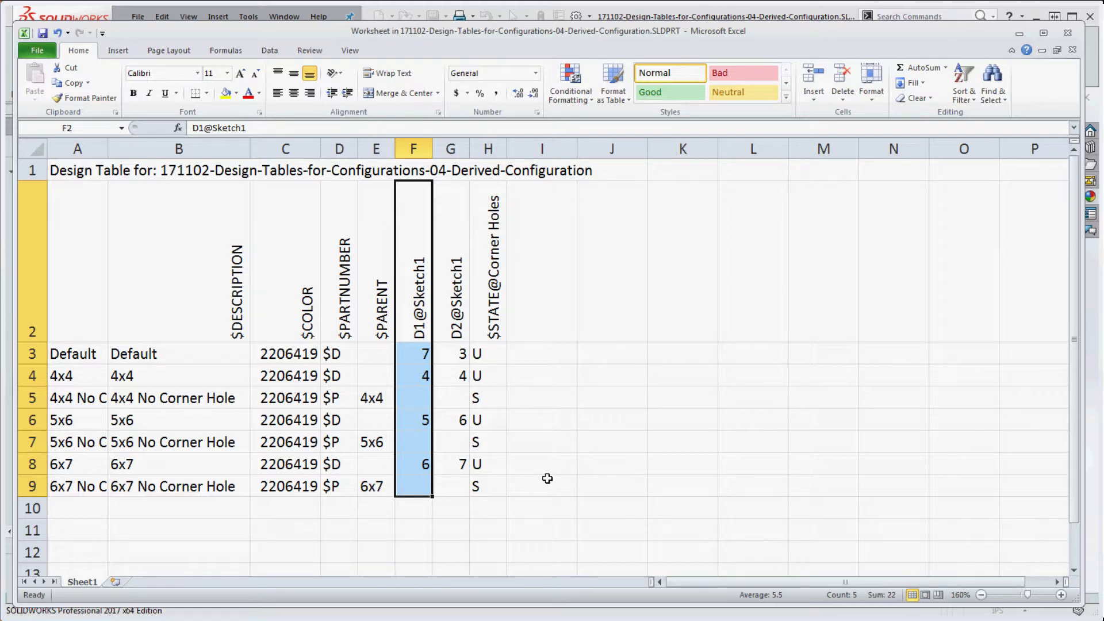
left_click(1073, 52)
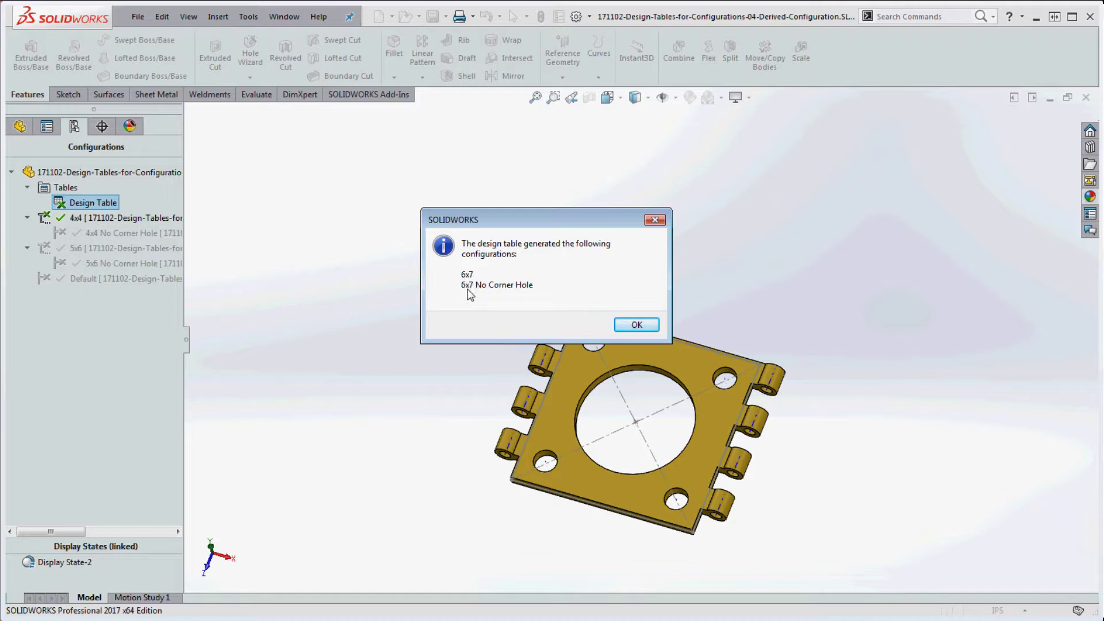
left_click(646, 325)
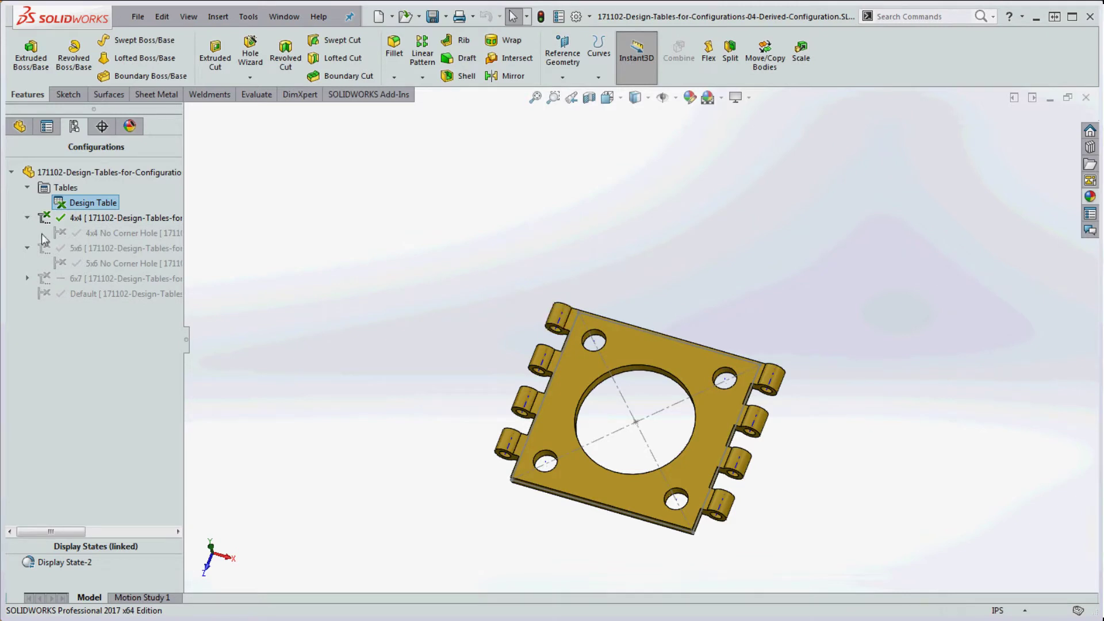
Expand the 6x7 configuration and check the plate in 6x7, 6x7 No Corner Hole and Default, finishing on 6x7 No Corner Hole
left_click(28, 278)
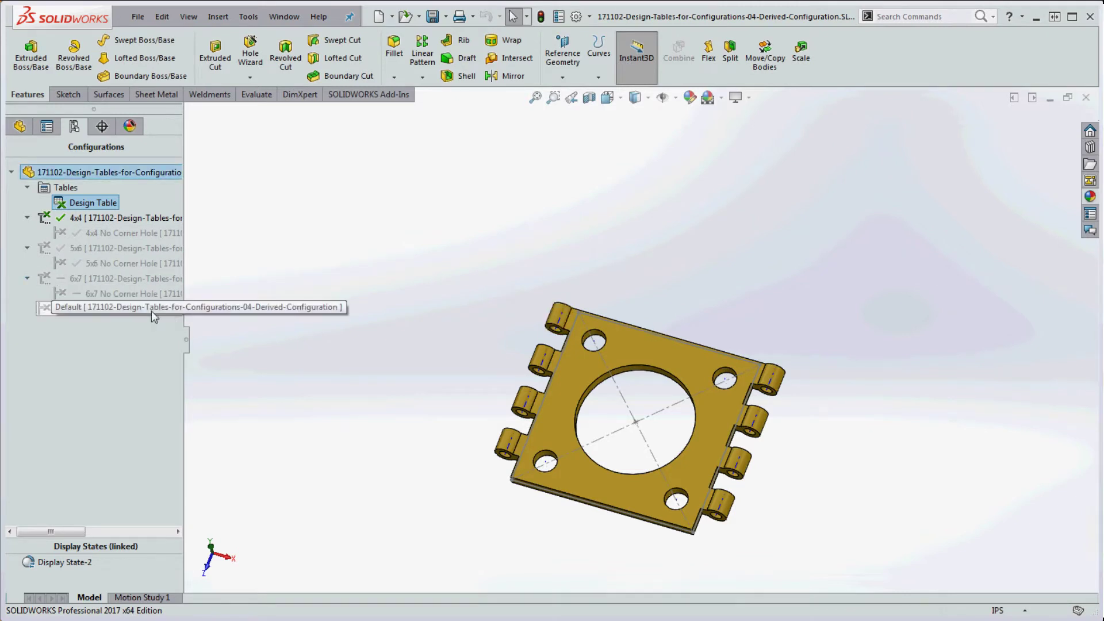
left_click(80, 280)
double_click(80, 279)
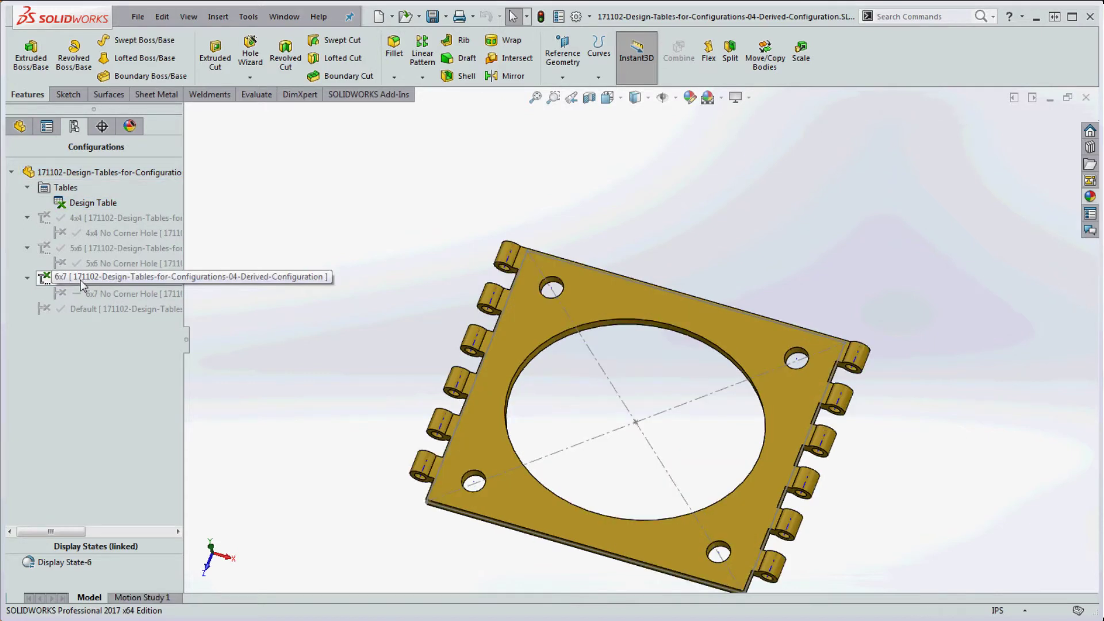
double_click(81, 294)
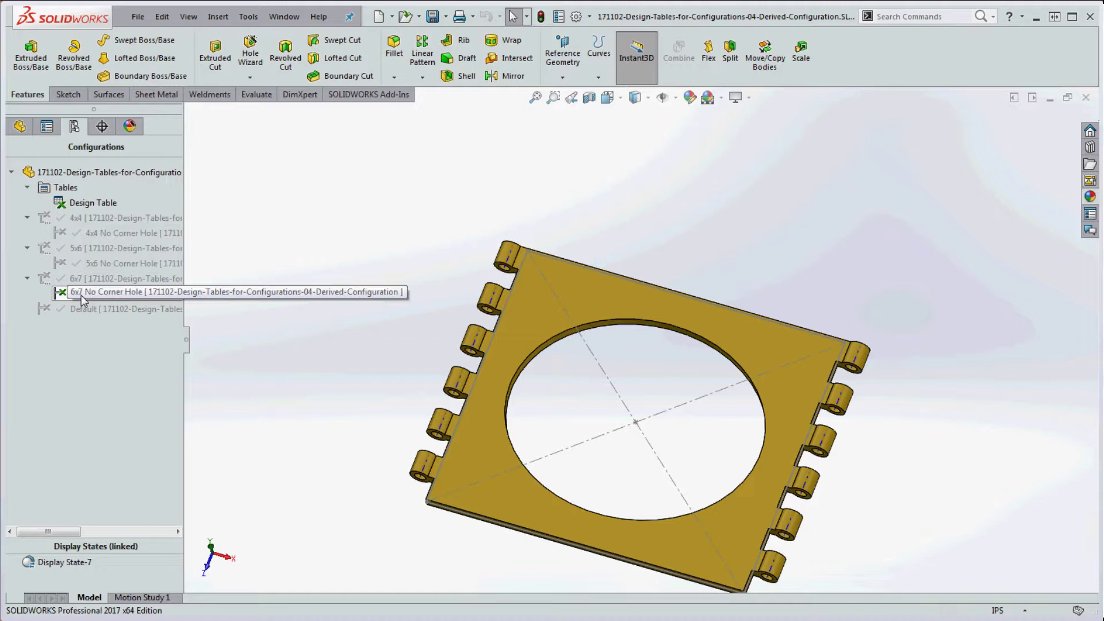
double_click(78, 309)
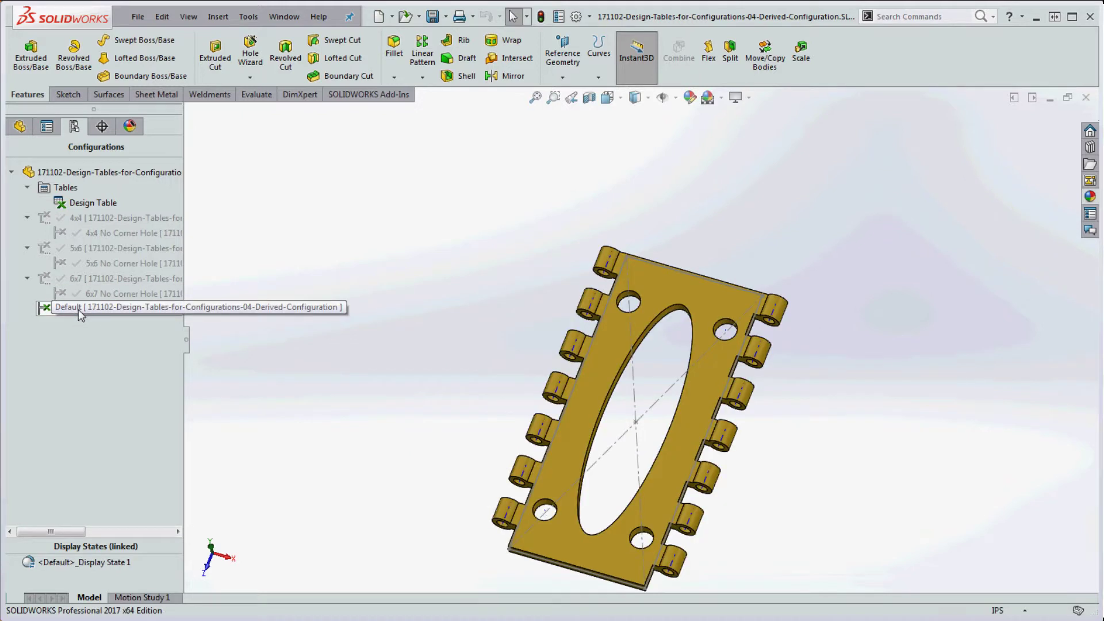
double_click(81, 294)
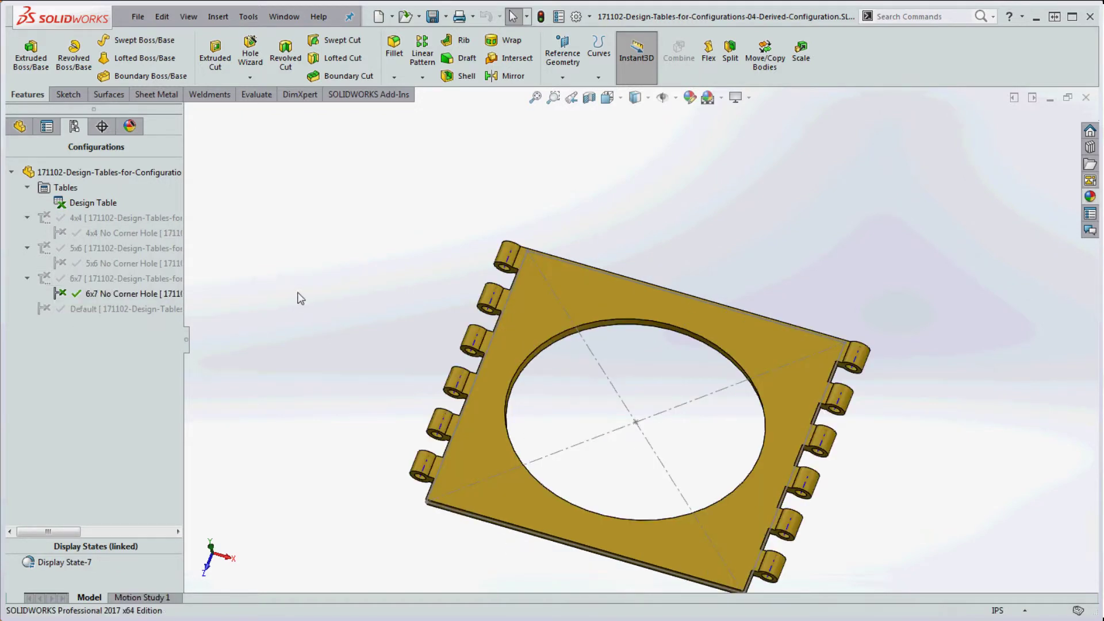
Open the design table in a new window, copy the 4x4 row into row 10 and clear the copy's description
right_click(69, 202)
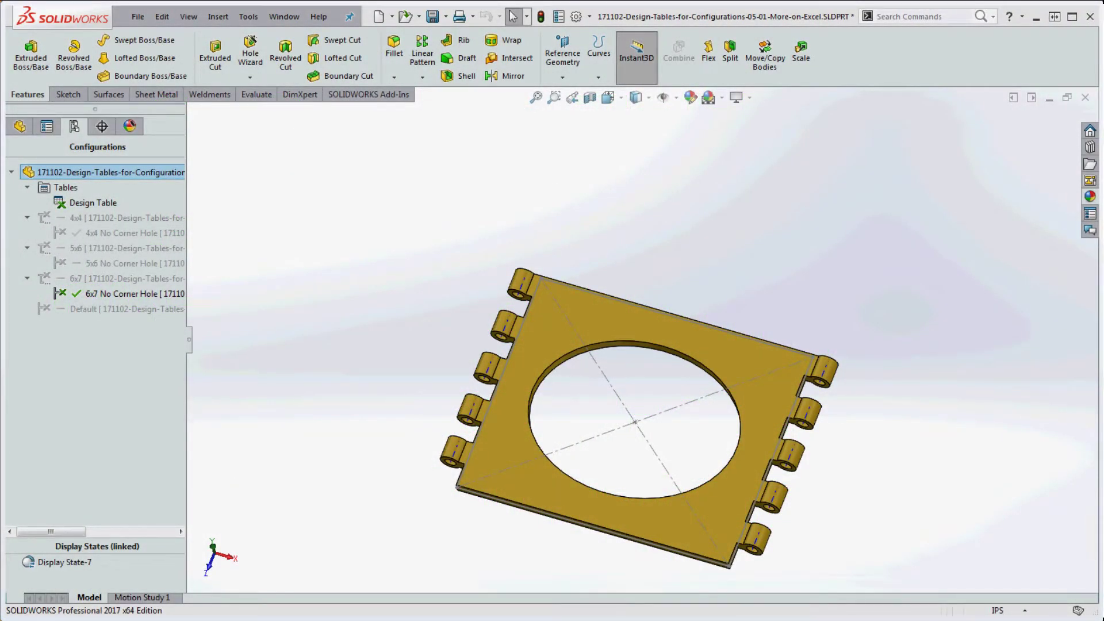
right_click(85, 208)
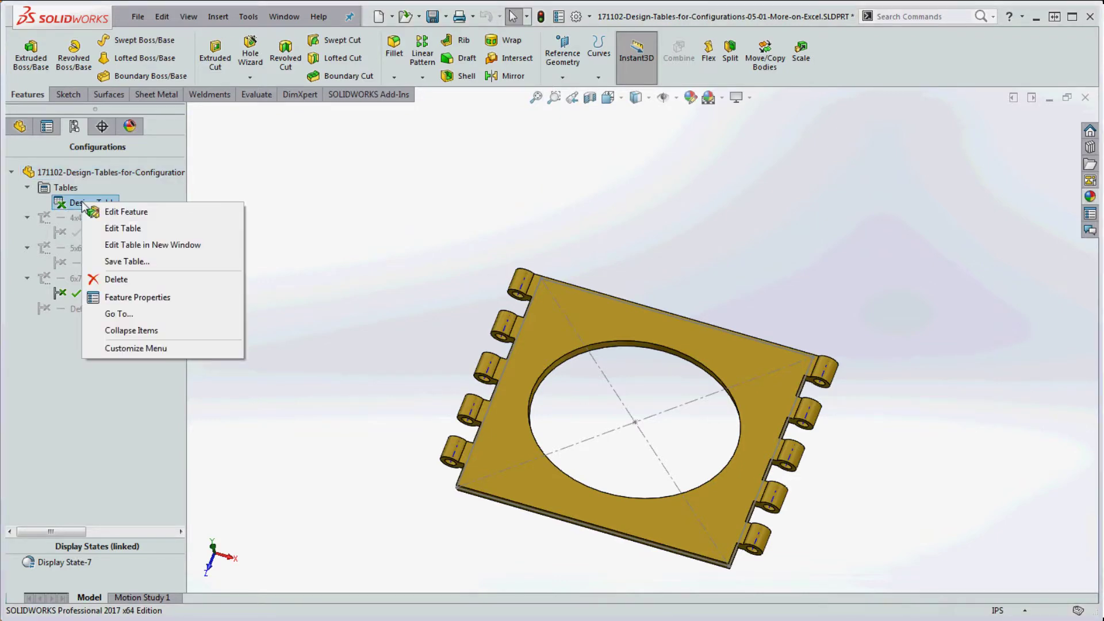
left_click(133, 245)
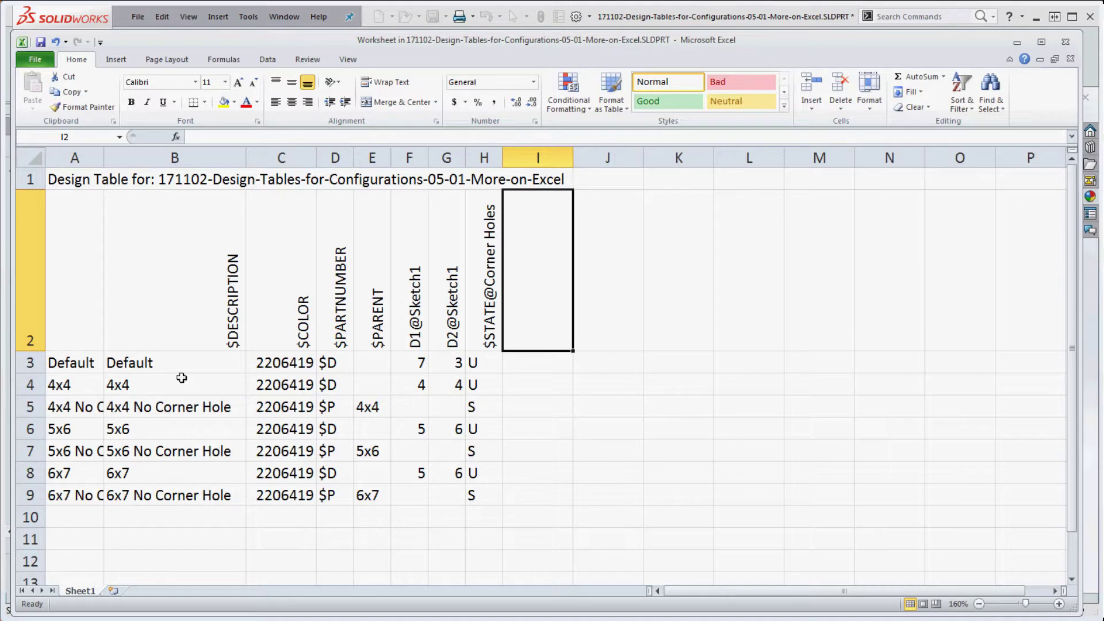
left_click_drag(73, 386, 487, 381)
left_click_drag(369, 397, 375, 524, "ctrl")
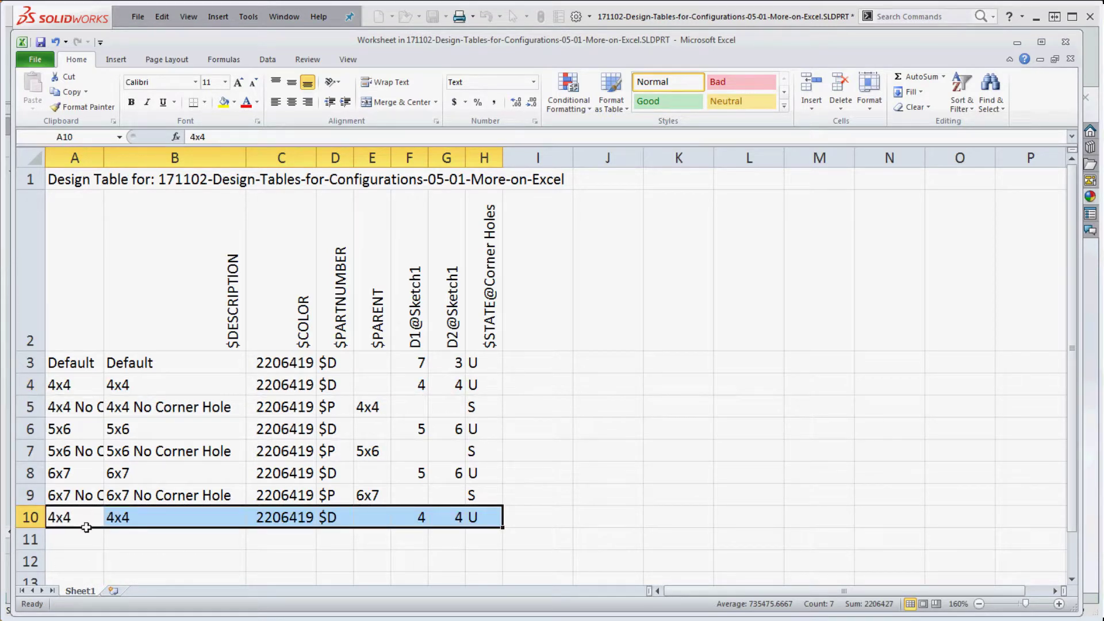
left_click(94, 554)
left_click(137, 524)
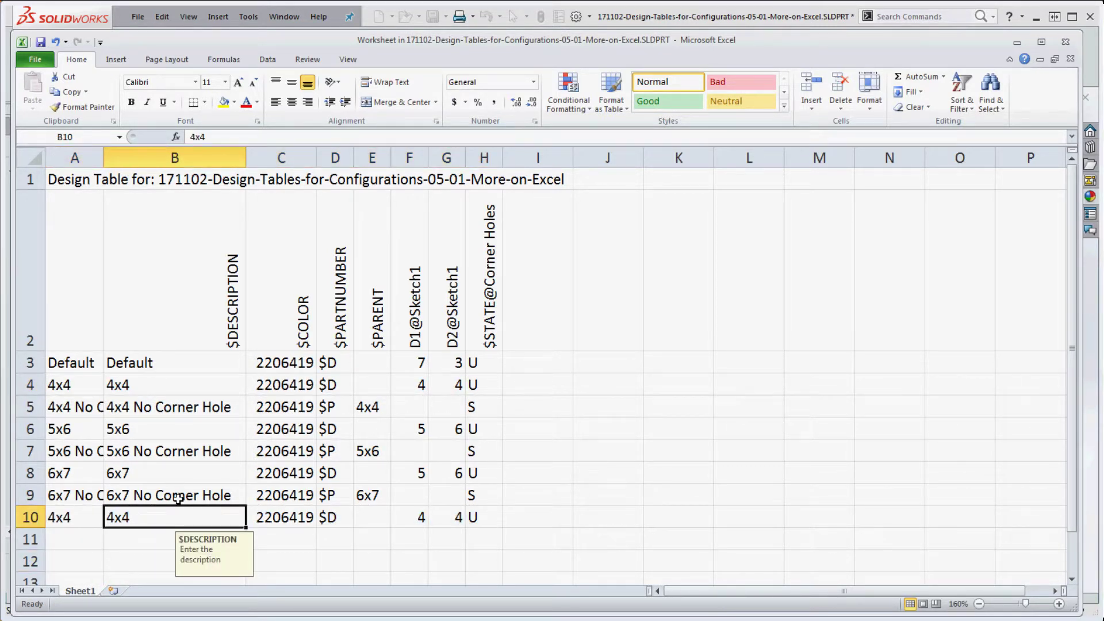
key("Delete")
Fill the row 10 configuration down into row 11 and name the new row 5x5
left_click_drag(60, 520, 503, 544)
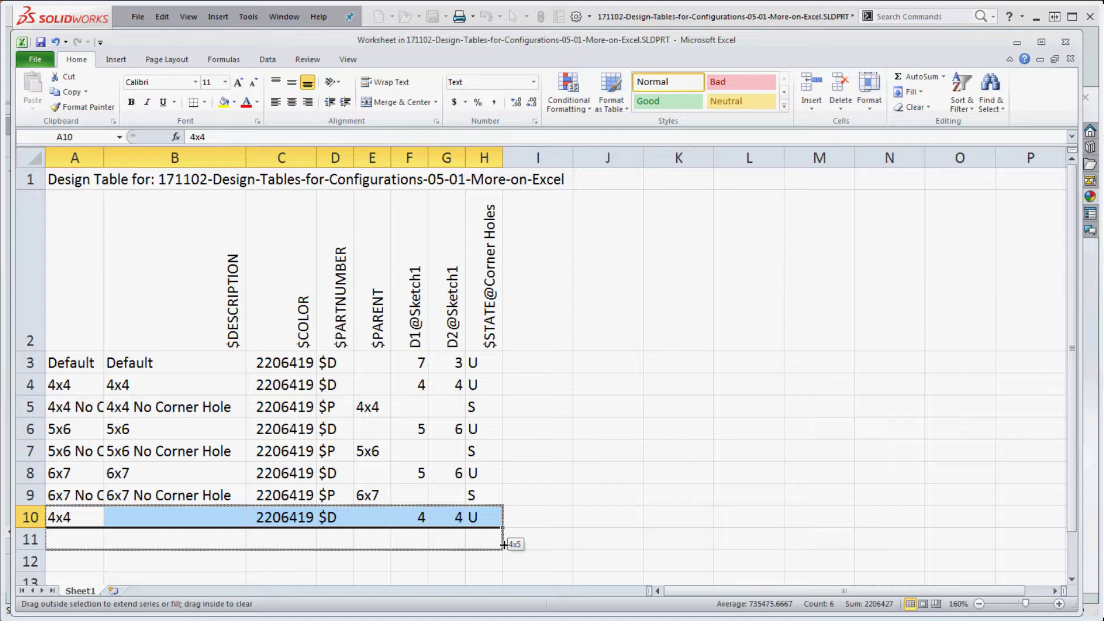
left_click_drag(504, 549, 484, 534)
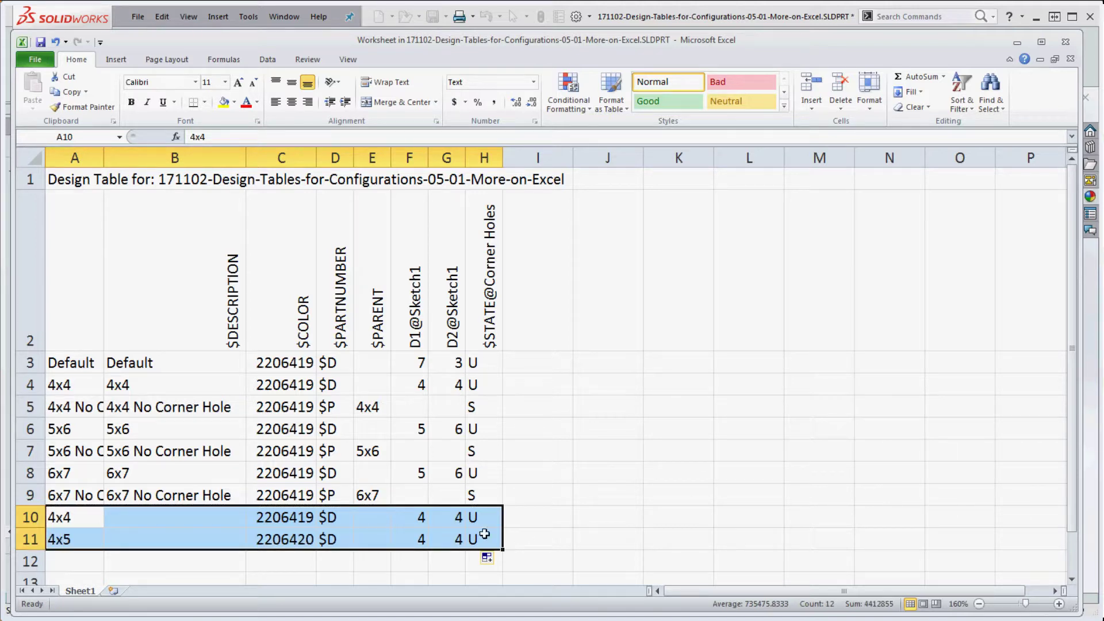
double_click(60, 539)
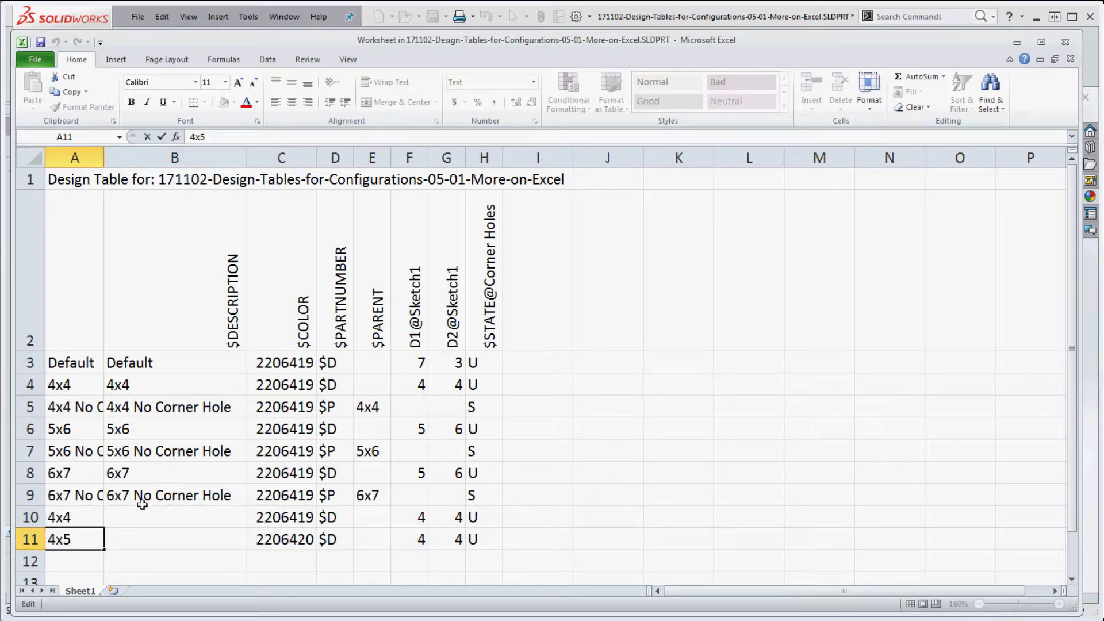
key("BackSpace")
type("5")
Fill rows 10 and 11 down into rows 12 and 13 and name the new configurations 6x6 and 7x7
scroll(213, 541, "down", 2)
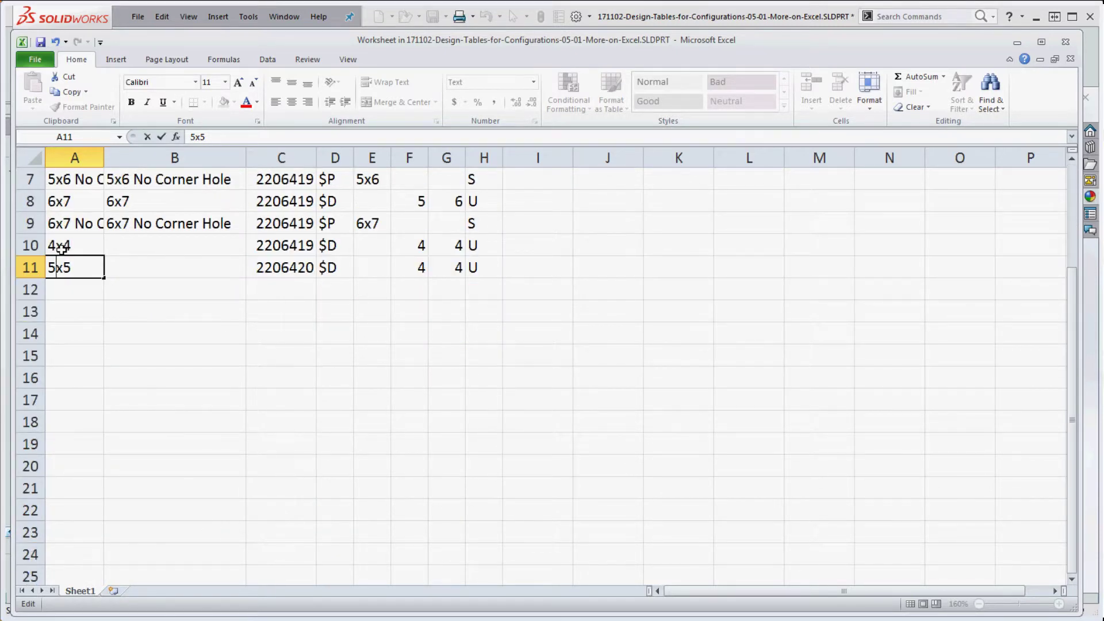
left_click_drag(61, 247, 503, 322)
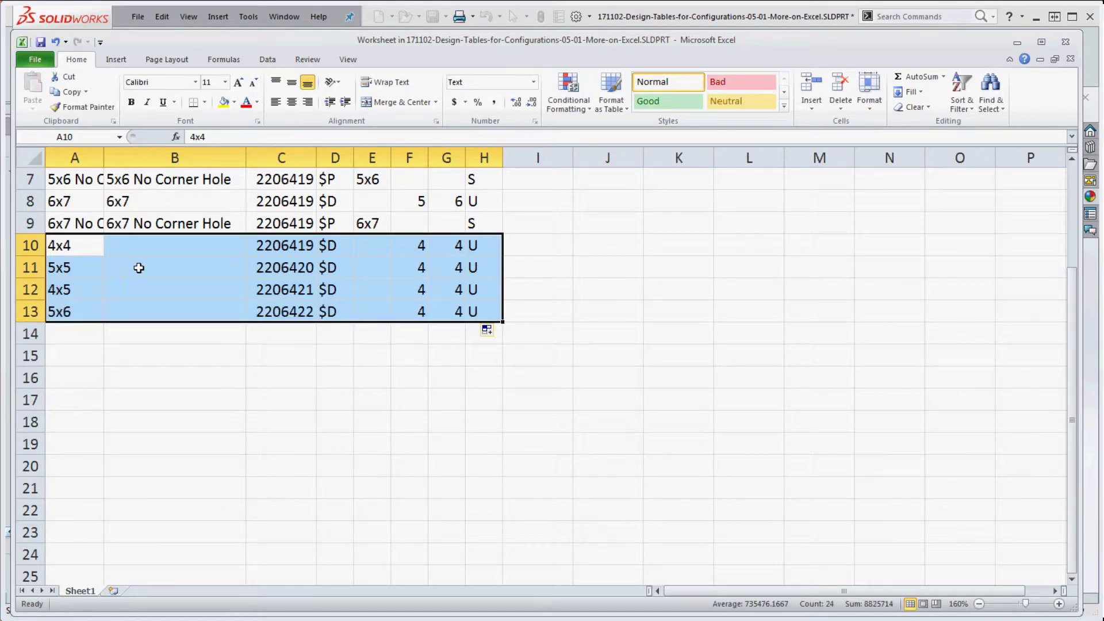
double_click(90, 283)
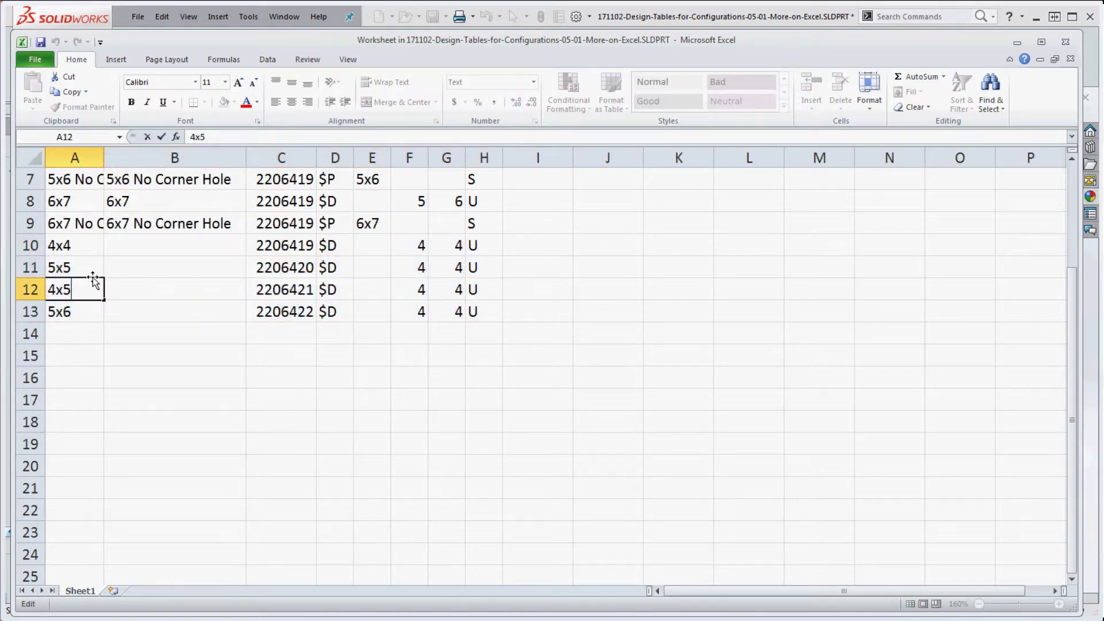
key("BackSpace")
key("BackSpace")
key("BackSpace")
key("Return")
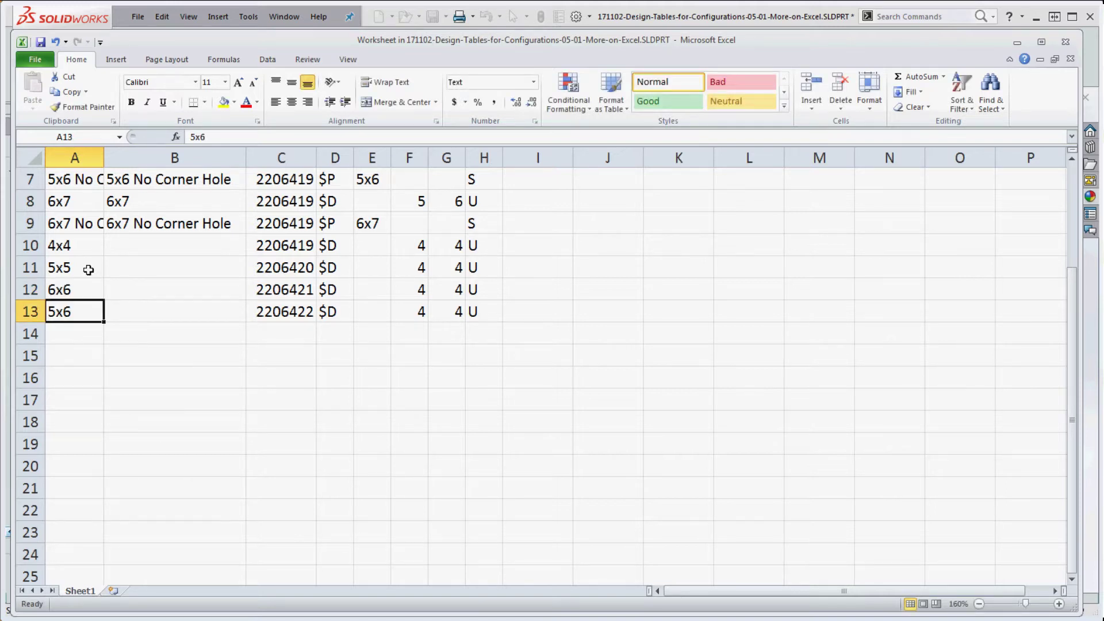
type("7x7")
left_click(291, 333)
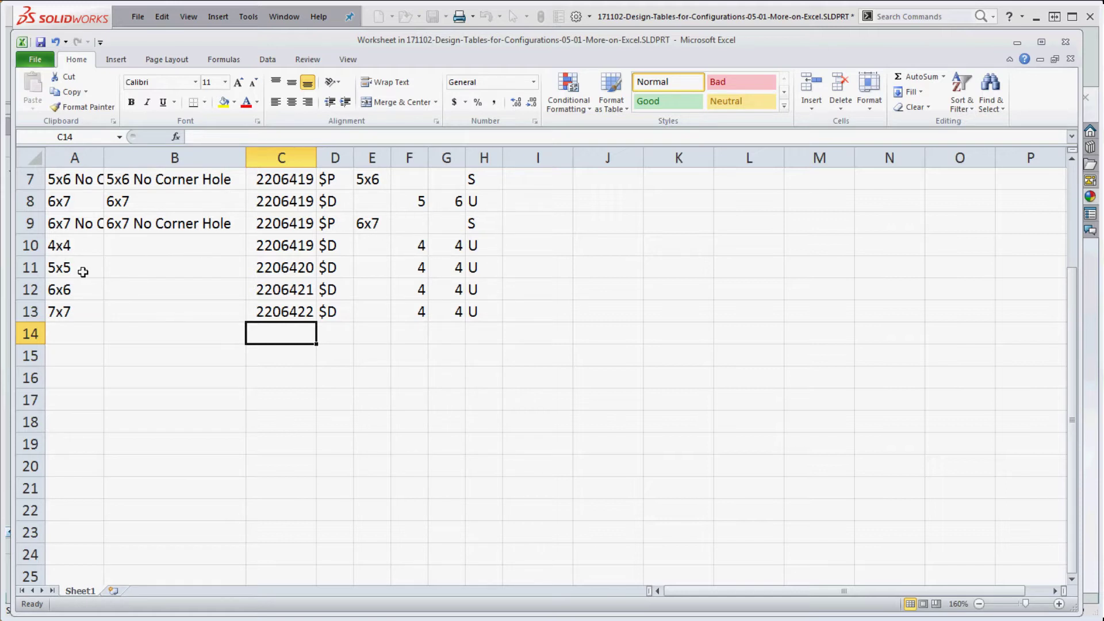
Set D1@Sketch1 and D2@Sketch1 to 5 for the 5x5 configuration
left_click_drag(423, 268, 455, 265)
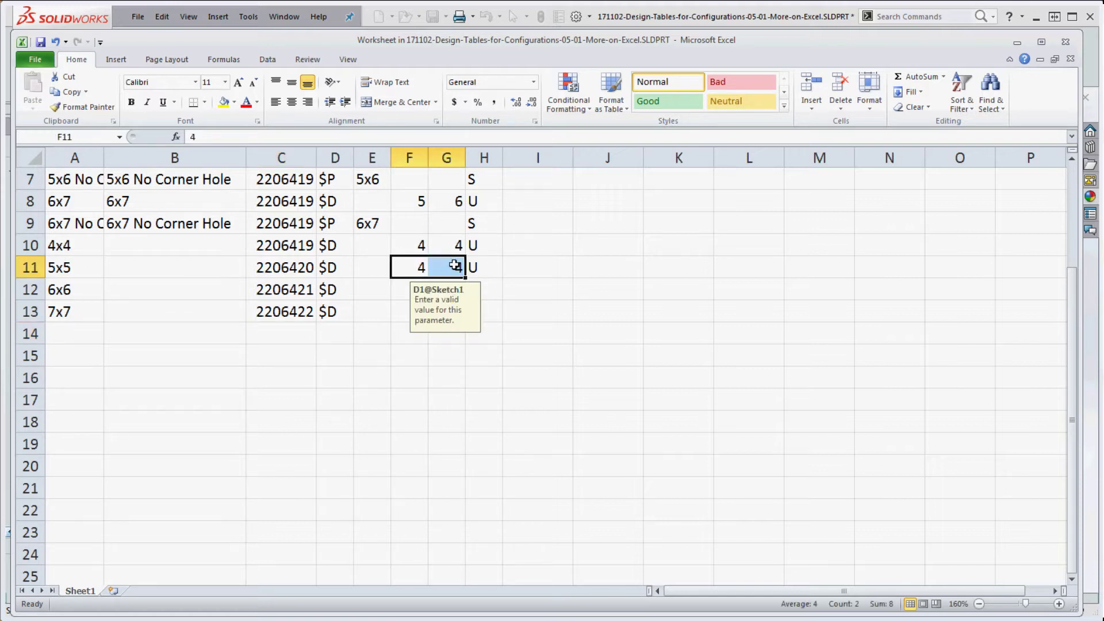
type("5")
key("ctrl+Return")
left_click(421, 354)
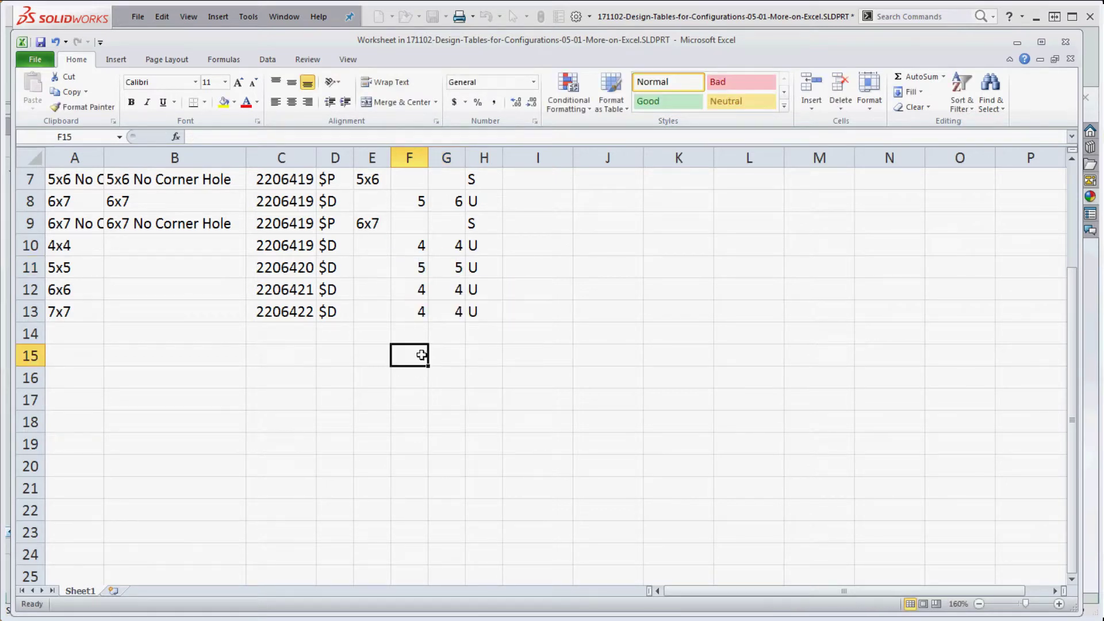
Set both Sketch1 dimensions to 6 for the 6x6 configuration and to 7 for the 7x7 configuration
left_click_drag(410, 289, 457, 307)
type("6")
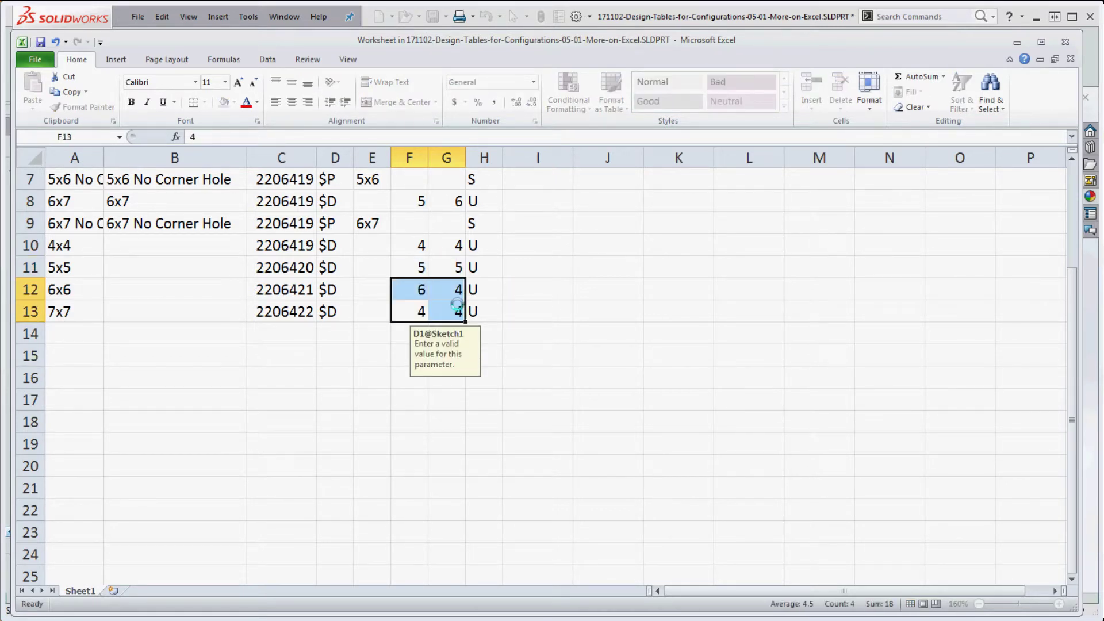
key("Return")
type("7")
key("Return")
type("6")
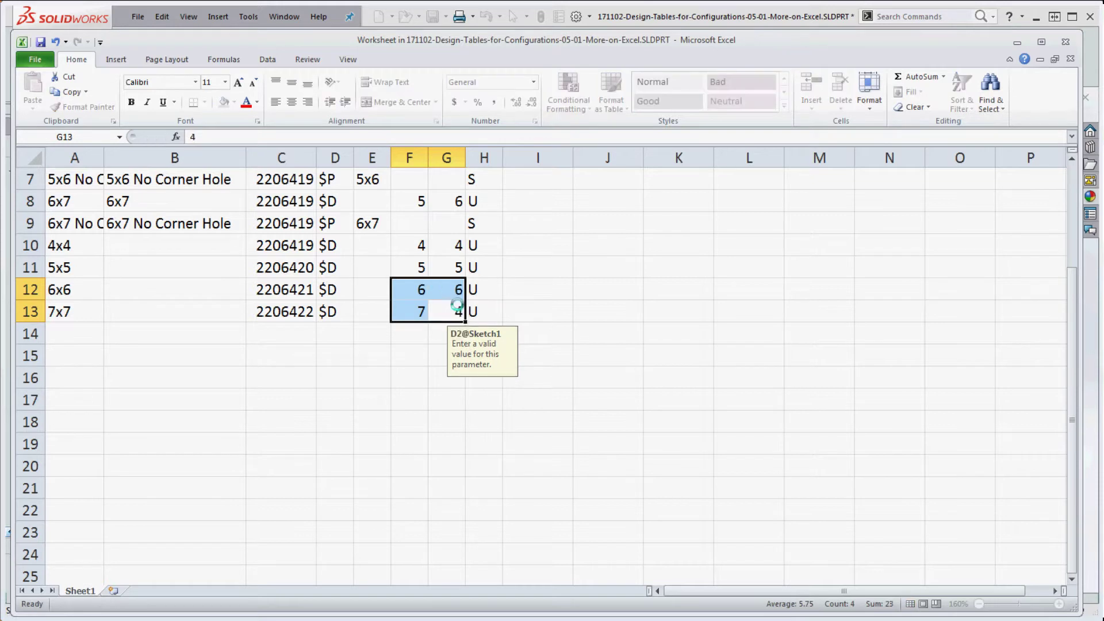
key("Return")
type("7")
key("Return")
left_click_drag(674, 363, 632, 348)
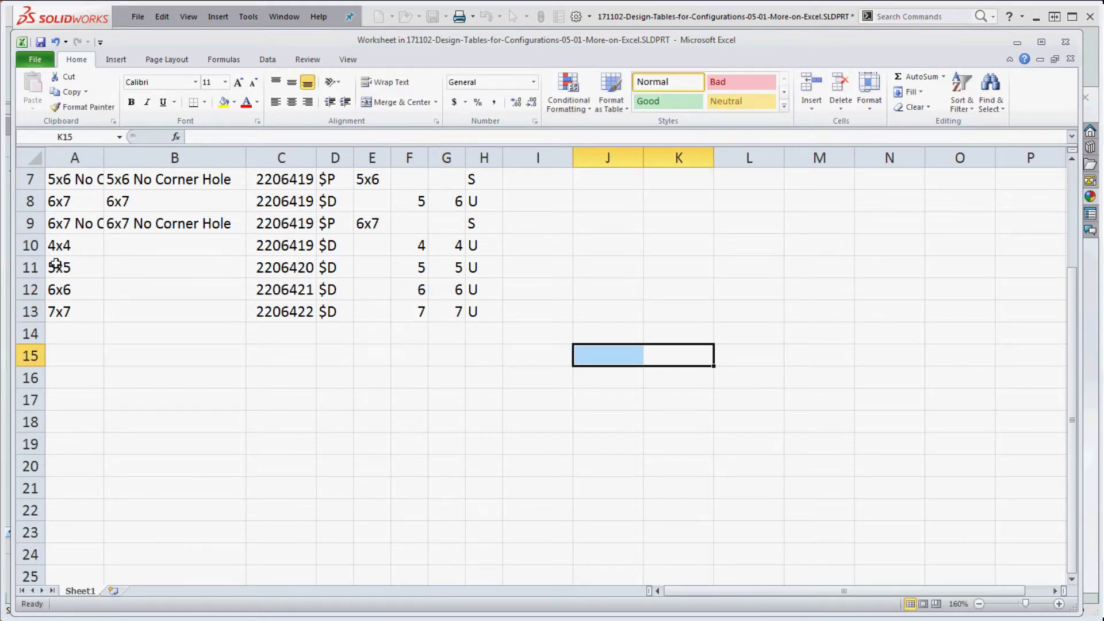
Fill rows 10 to 13 down into rows 14 and 15 and name the new configurations 8x8 and 9x9
left_click_drag(65, 242, 501, 366)
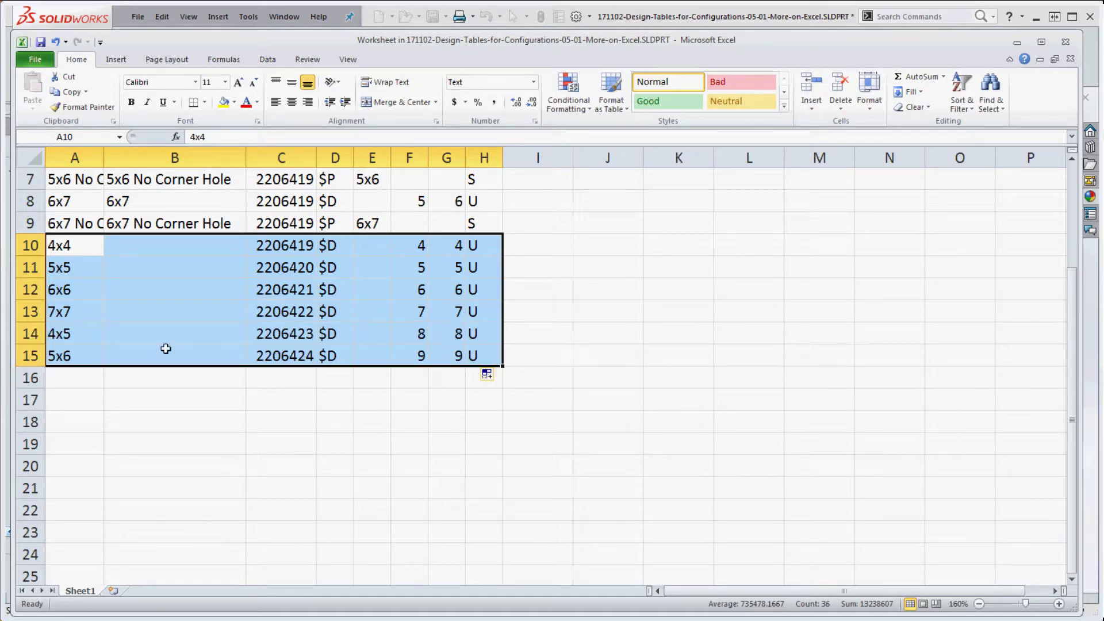
left_click(85, 334)
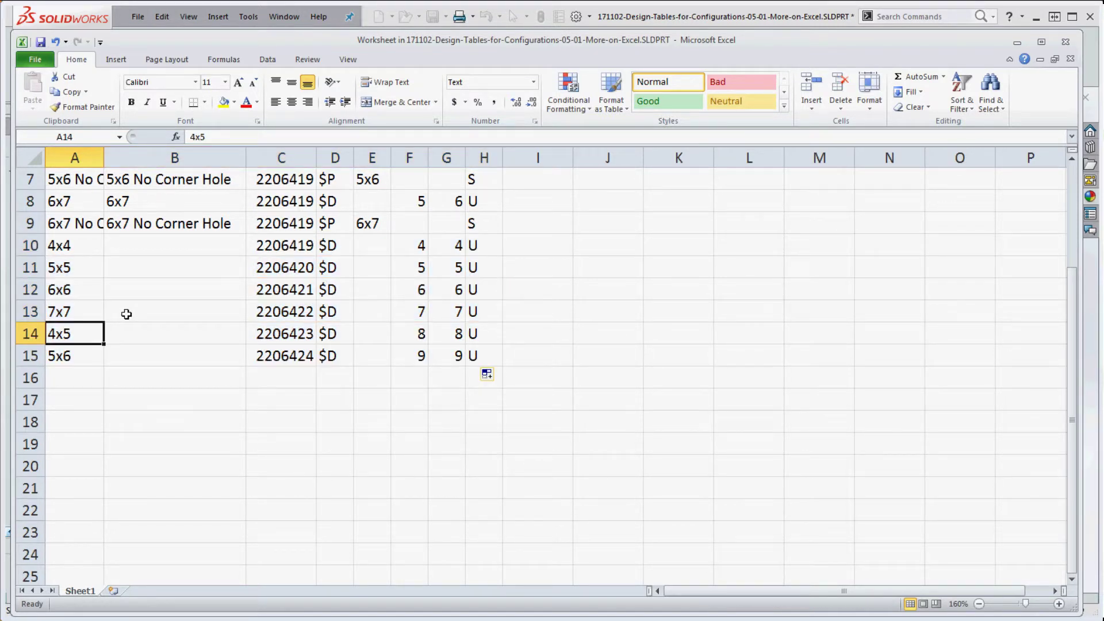
key("BackSpace")
type("8")
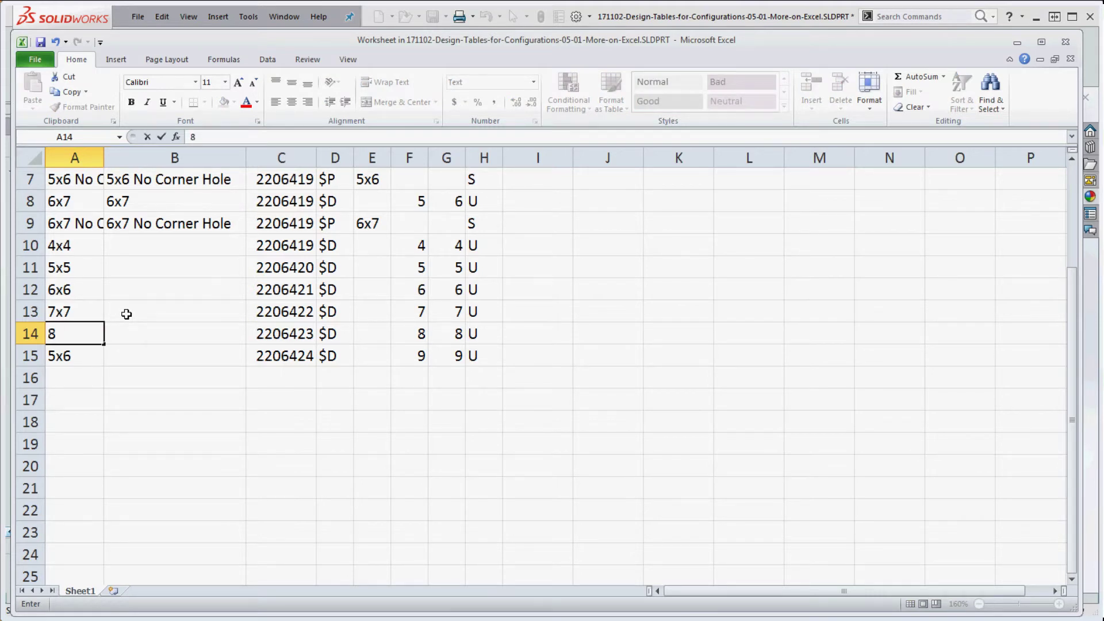
type("x8")
left_click(94, 357)
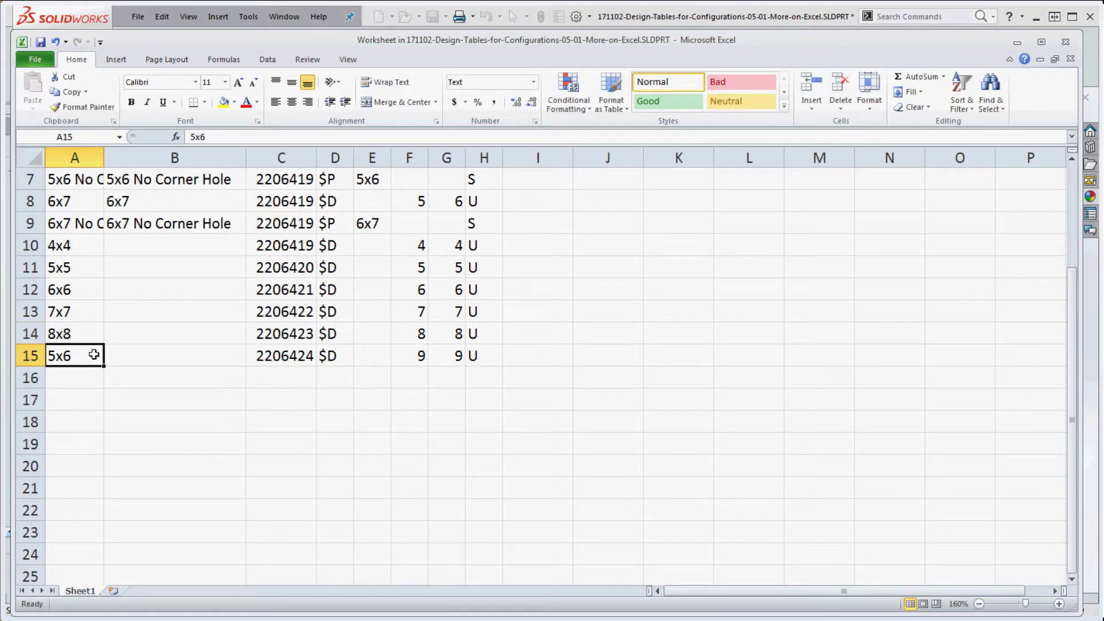
key("BackSpace")
type("9x9")
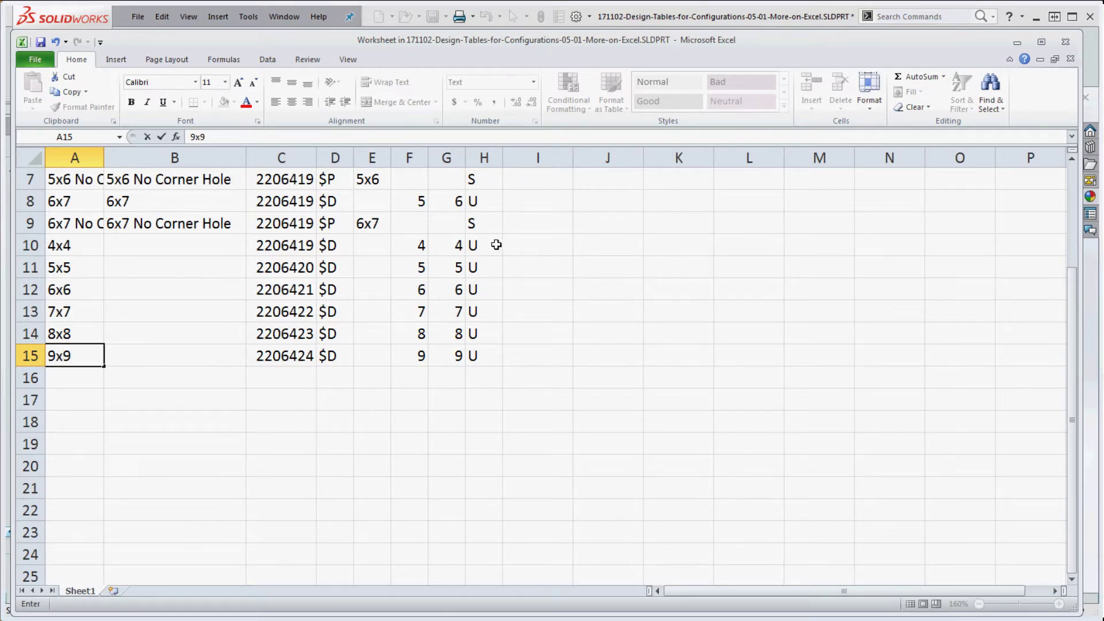
Set $STATE@Corner Holes to S for the 7x7 configuration and close the table to generate the new configurations
left_click(493, 311)
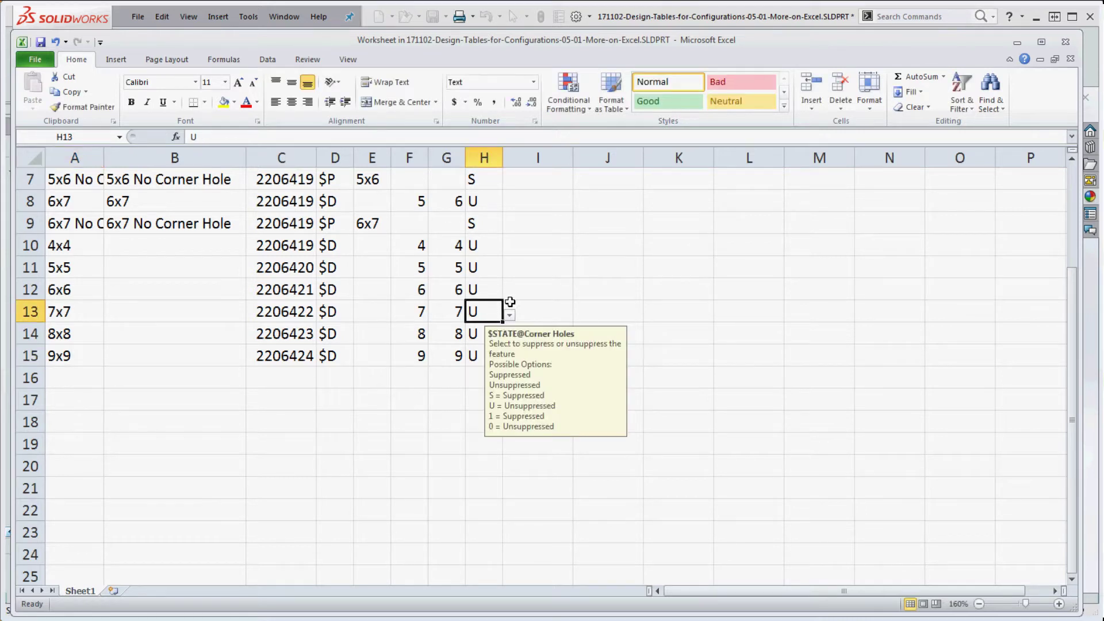
type("s")
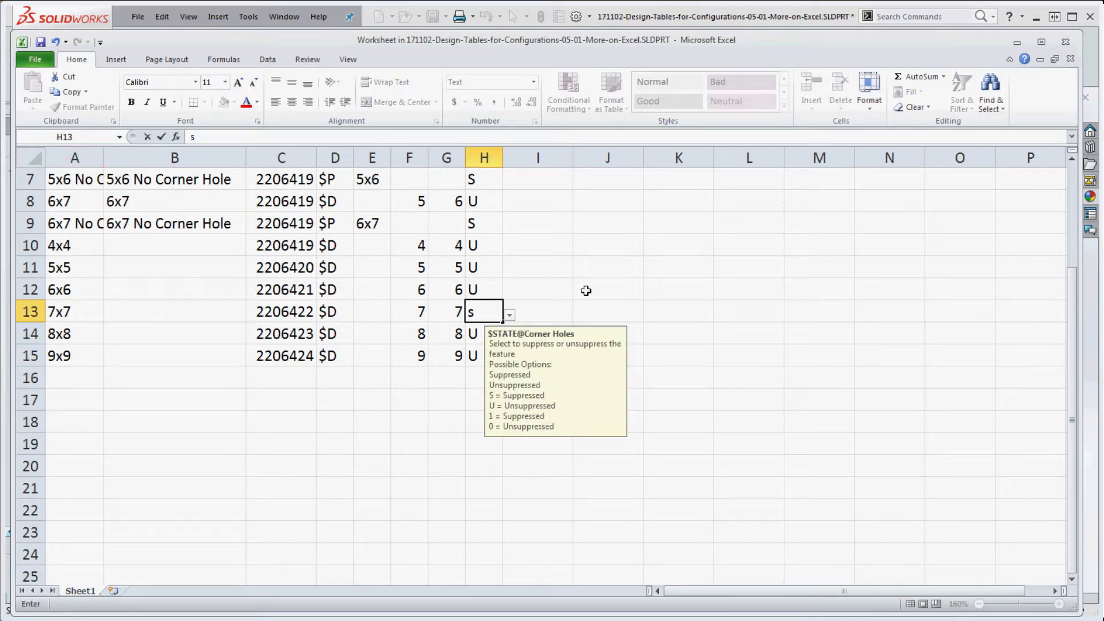
key("Return")
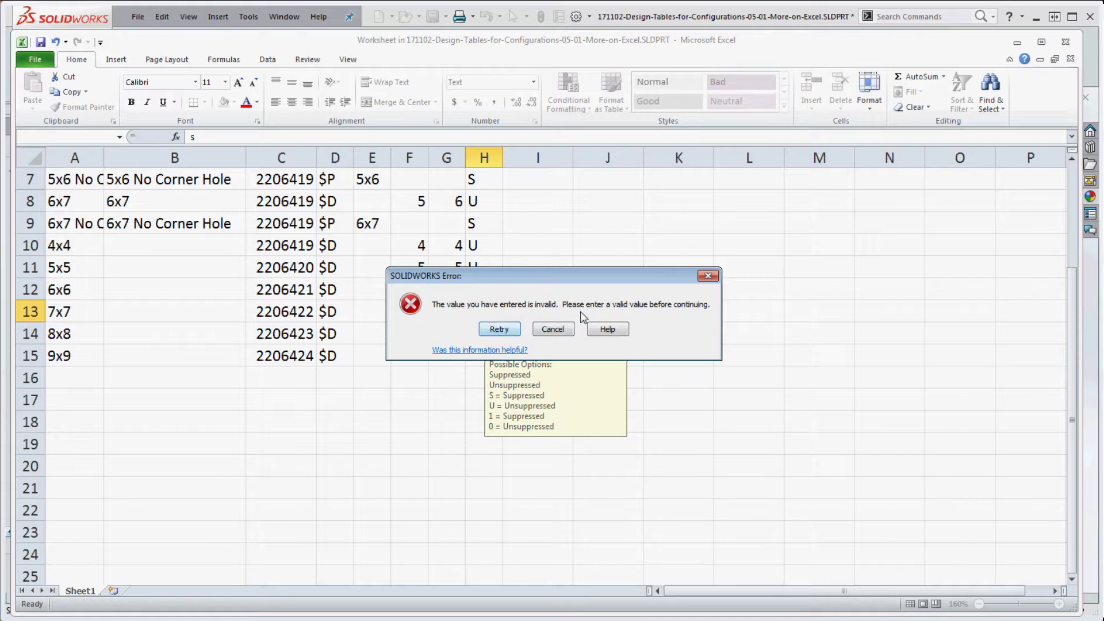
left_click(498, 330)
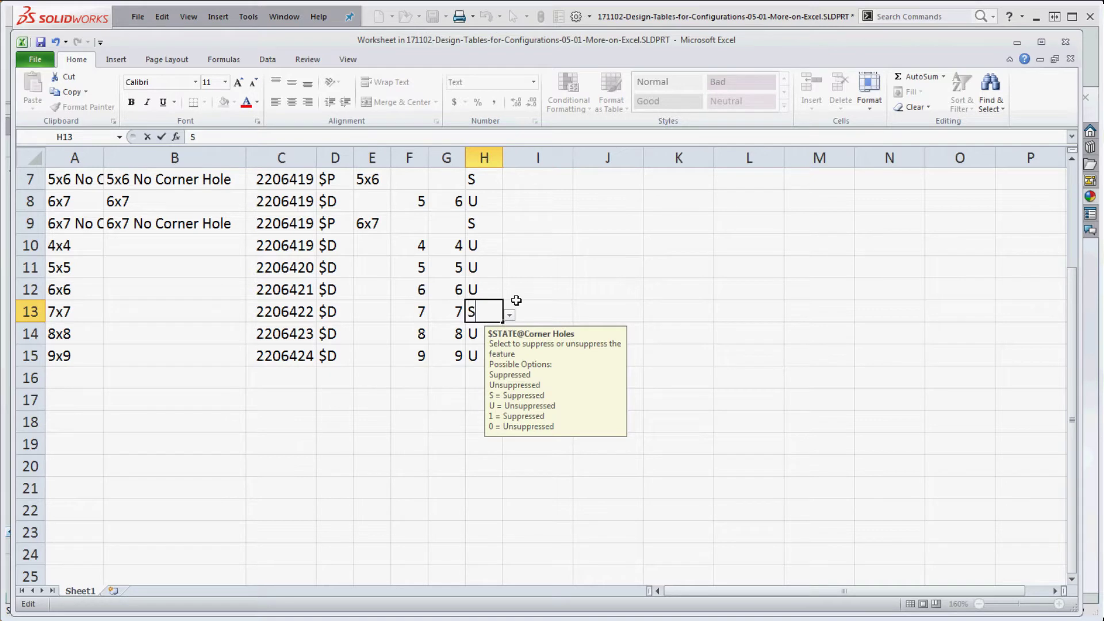
left_click(693, 306)
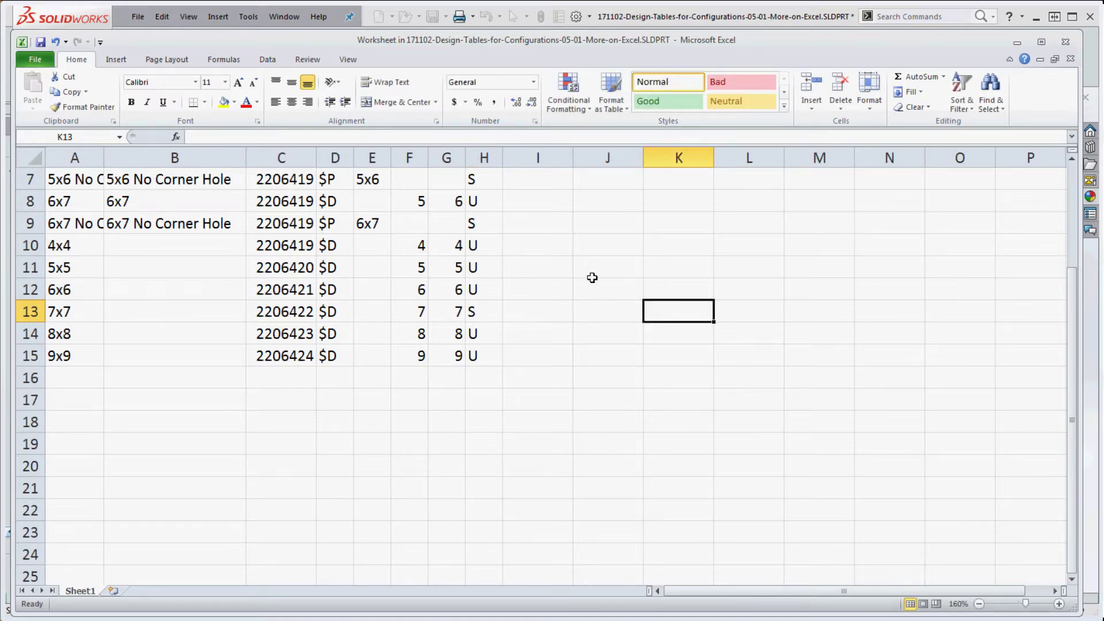
left_click(1066, 44)
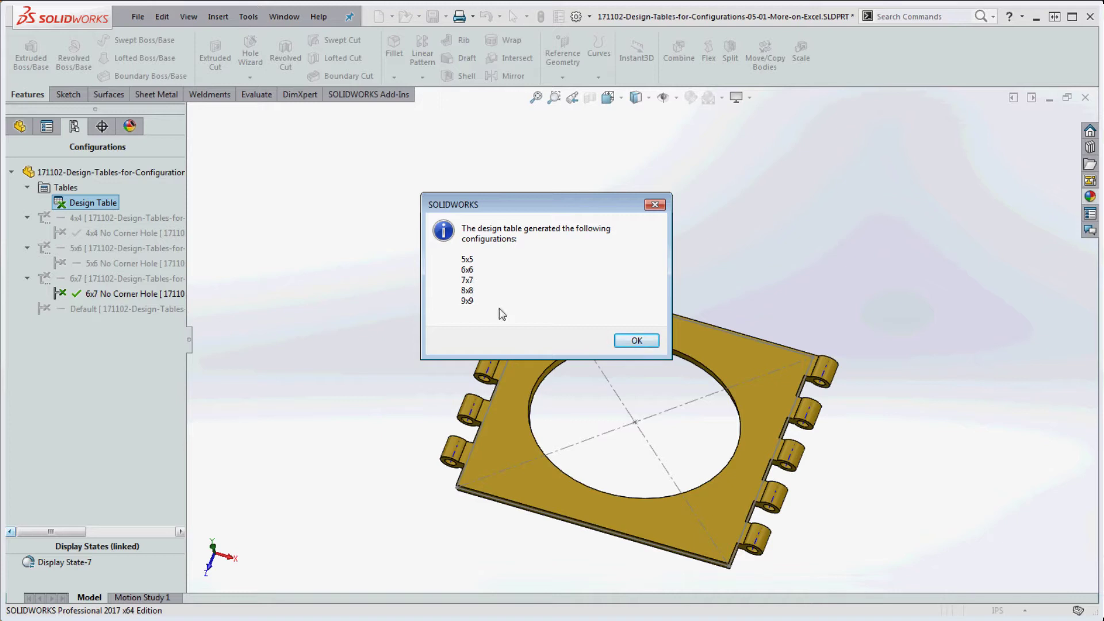
left_click(636, 341)
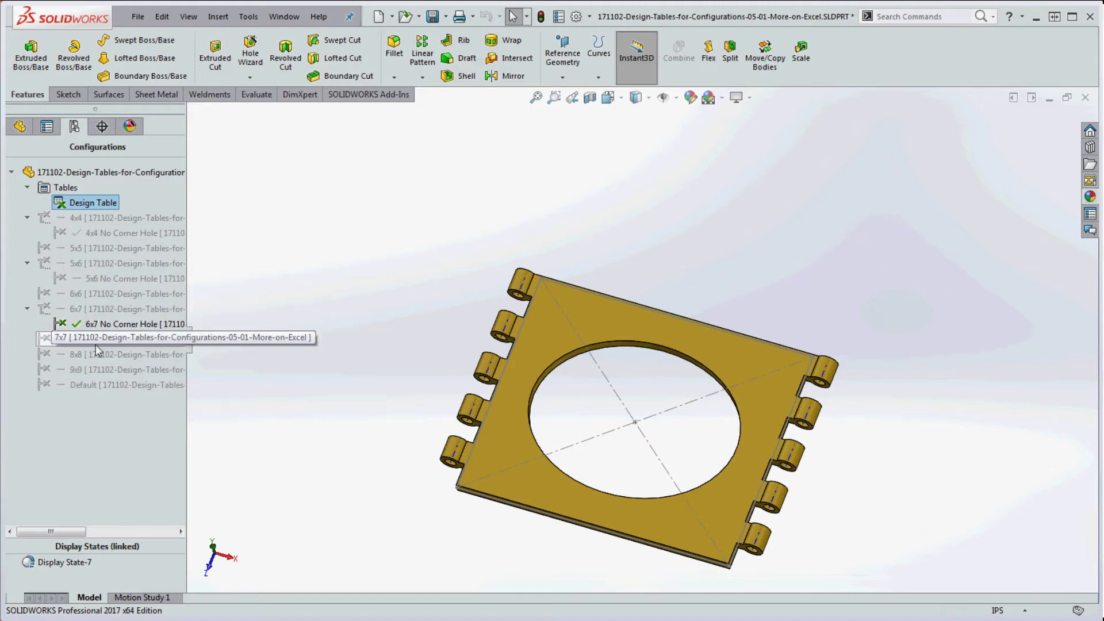
Activate the 6x6, 6x7, 7x7, 8x8 and 9x9 configurations in turn to check the plate's size and corner holes
double_click(90, 295)
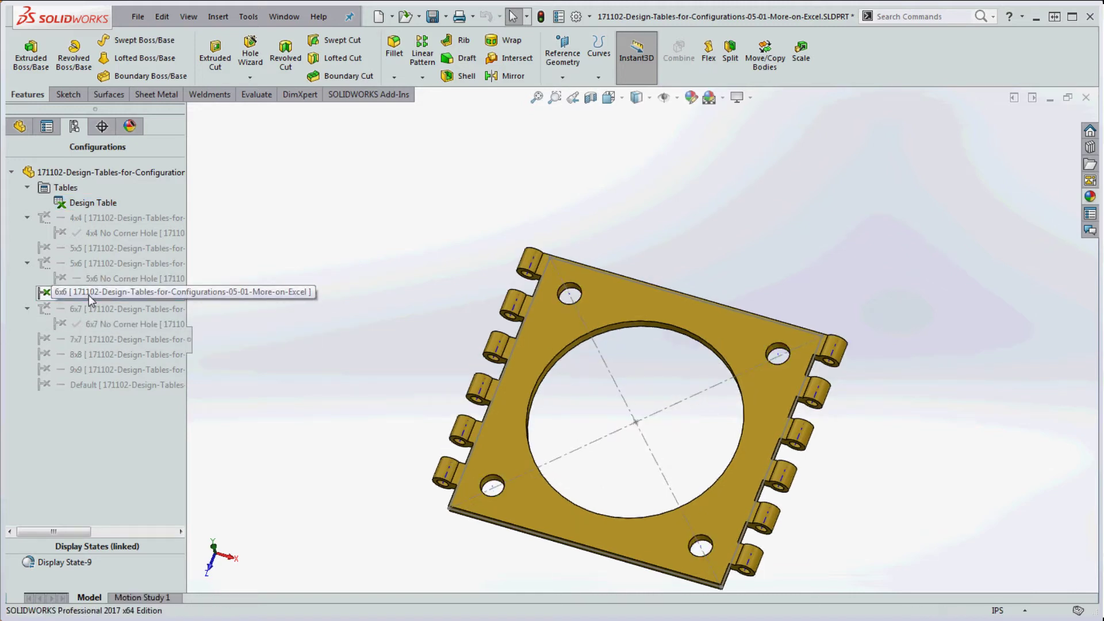
double_click(120, 309)
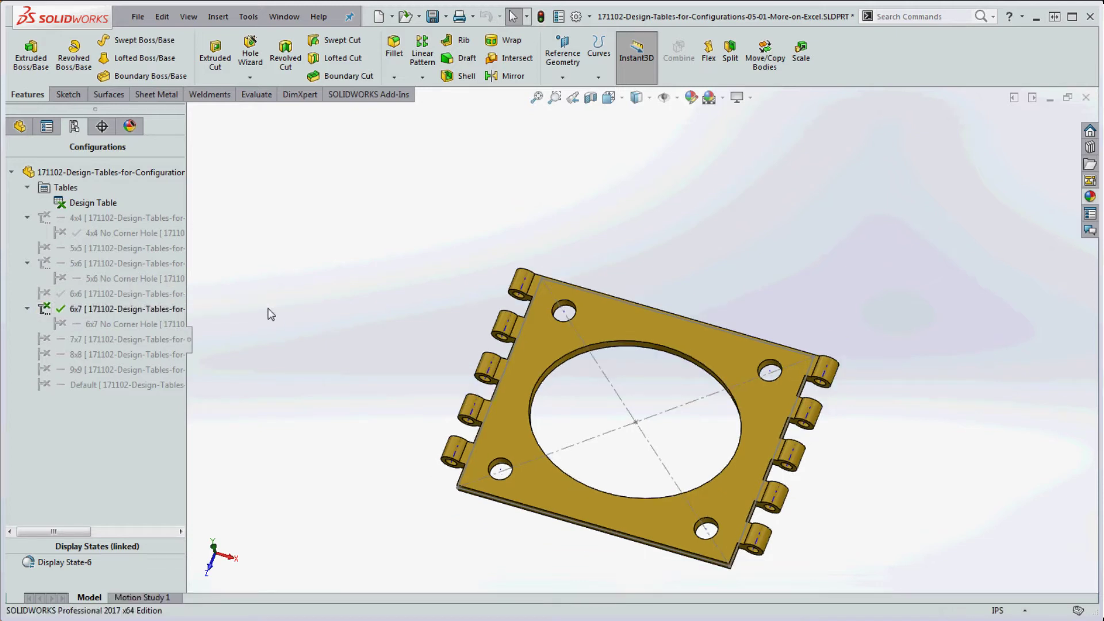
double_click(92, 344)
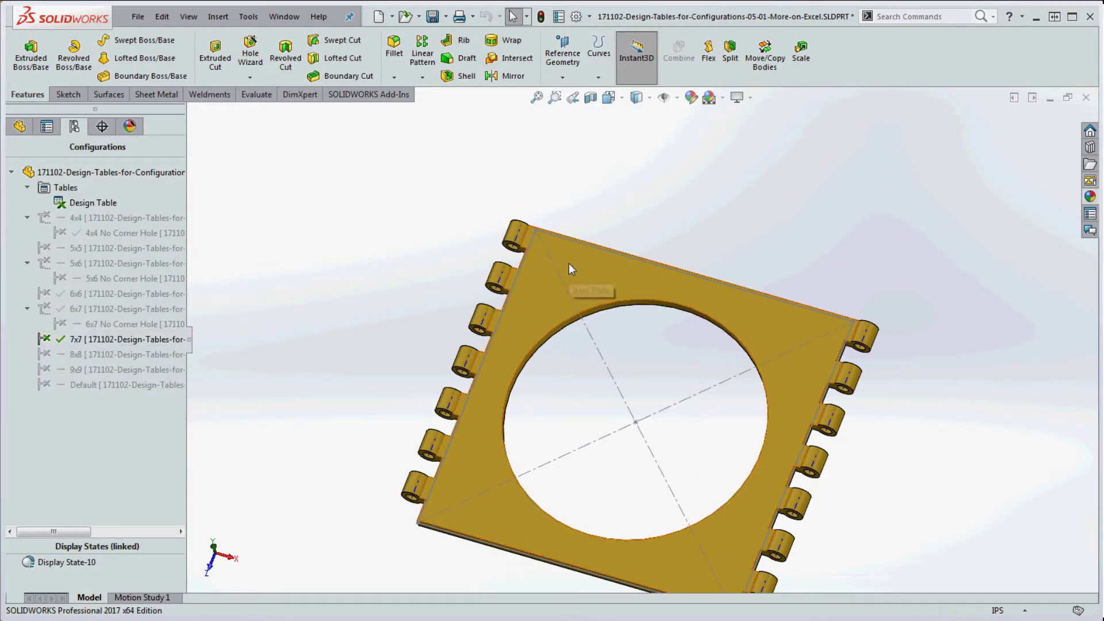
double_click(89, 354)
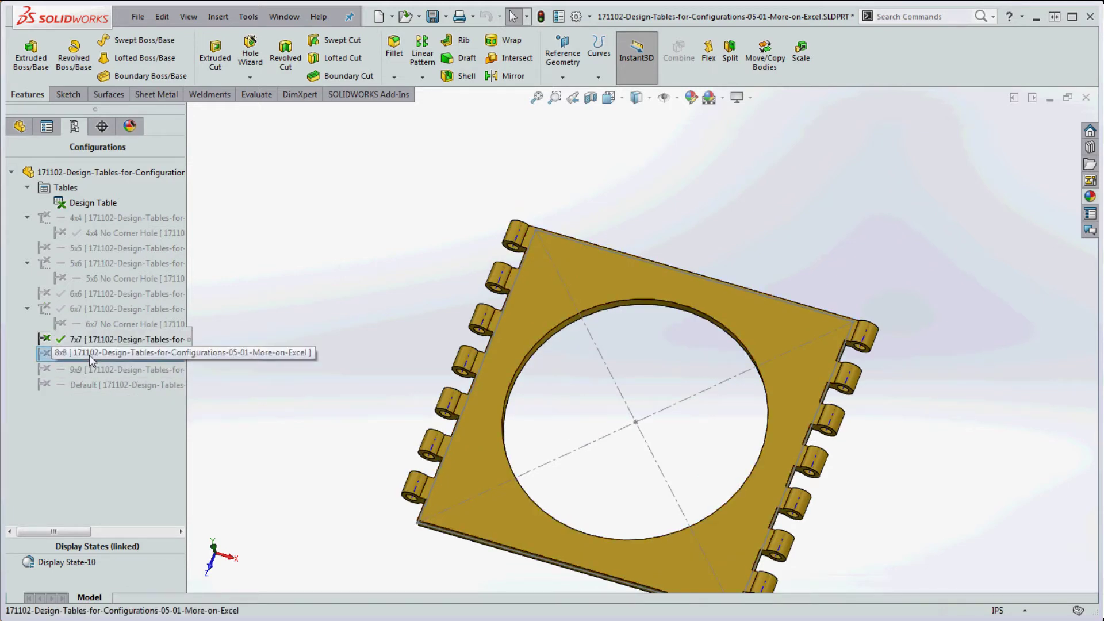
double_click(102, 369)
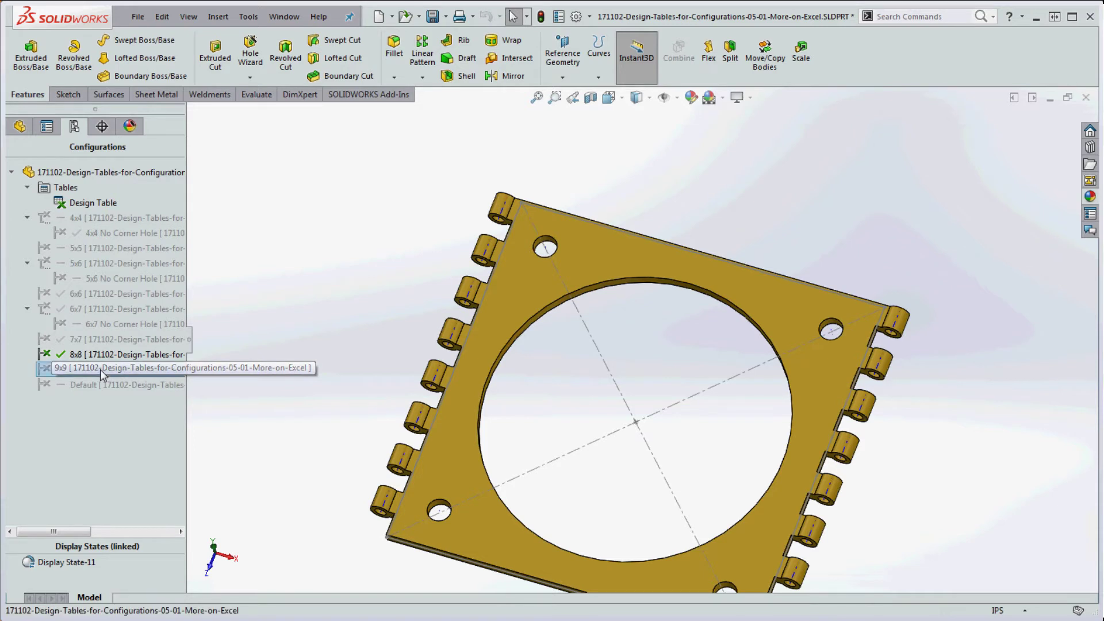
Activate the Default configuration, move it to the start of the configuration list, and place 5x5 directly after the 4x4 group
double_click(102, 385)
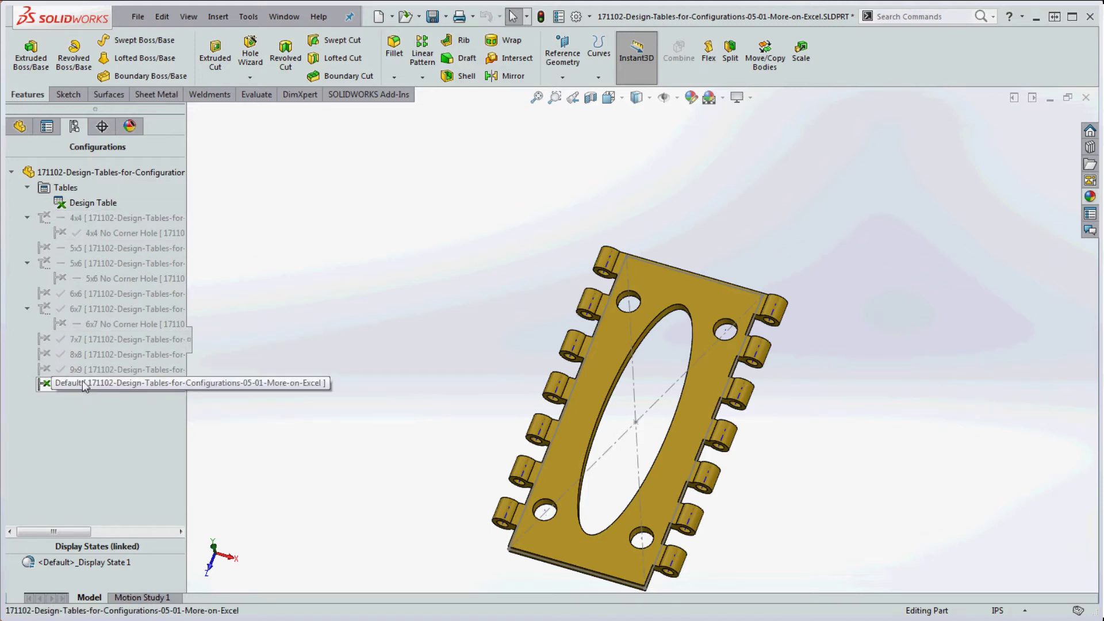
left_click_drag(84, 386, 63, 252)
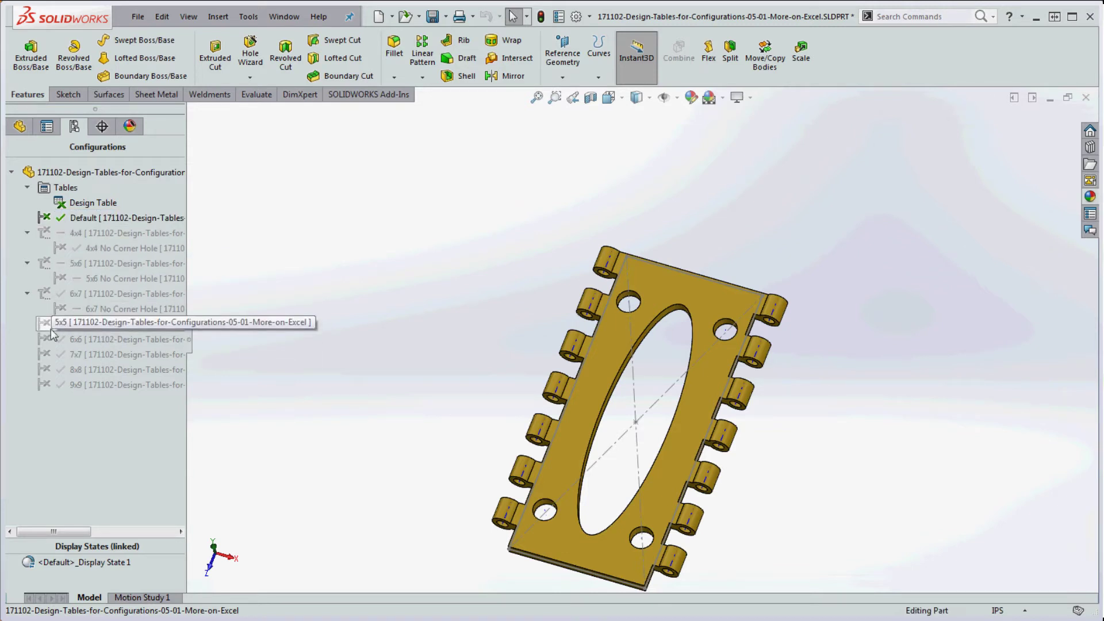
left_click_drag(46, 326, 58, 252)
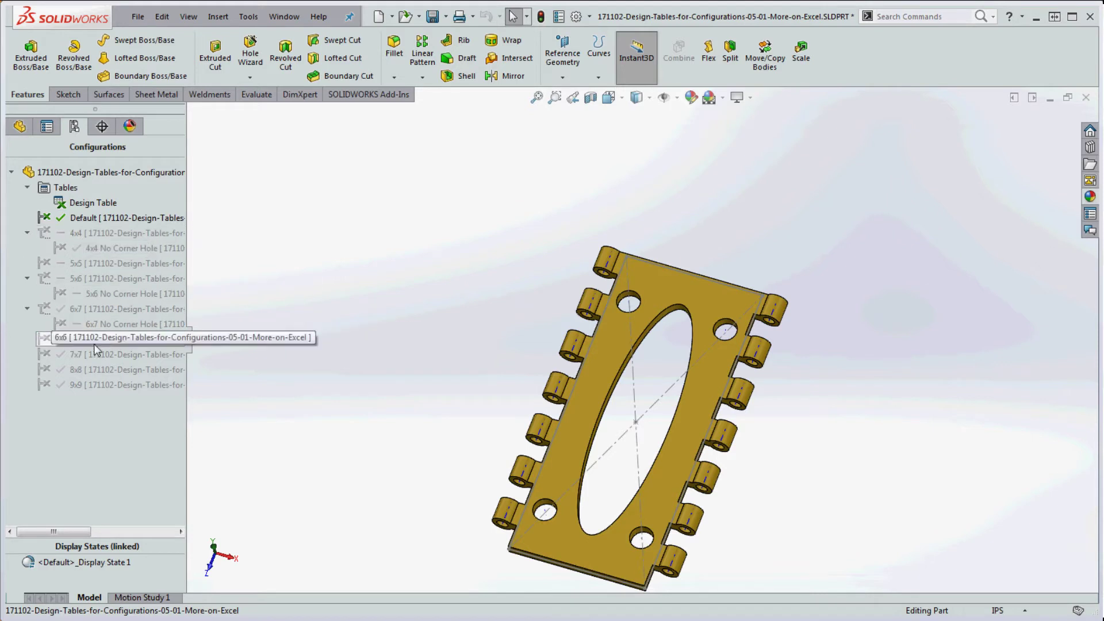
Reorder the configuration list so 6x6, 7x7, 8x8 and 9x9 follow 5x5 in sequence, ahead of the 5x6 group
left_click_drag(60, 339, 96, 279)
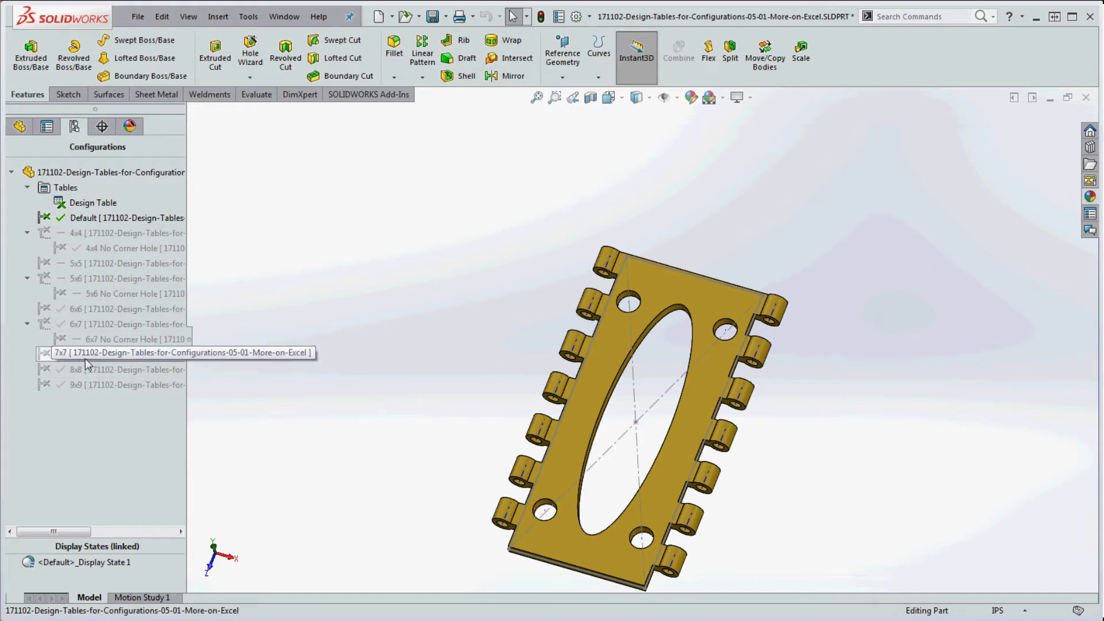
left_click_drag(77, 313, 139, 282)
left_click_drag(95, 354, 92, 290)
left_click_drag(79, 371, 99, 306)
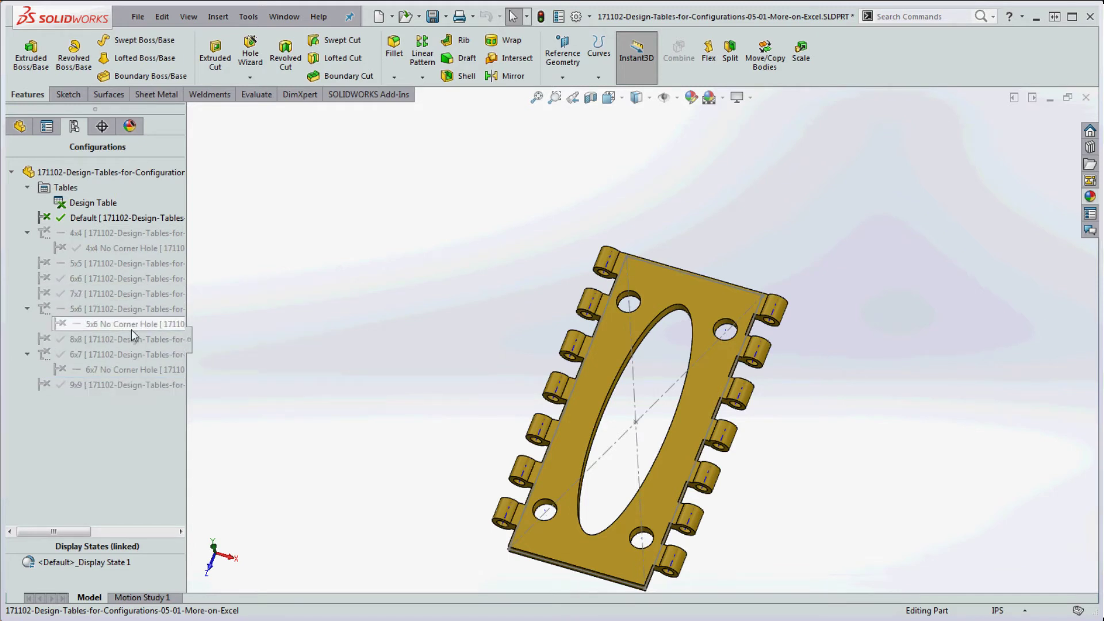
left_click(98, 341)
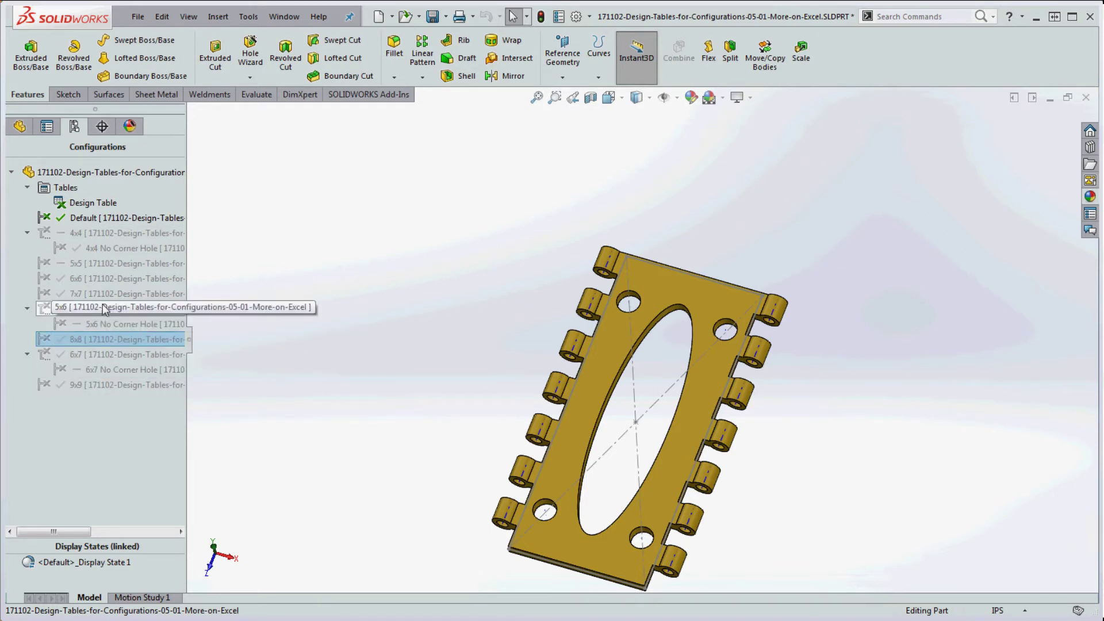
left_click_drag(86, 340, 115, 305)
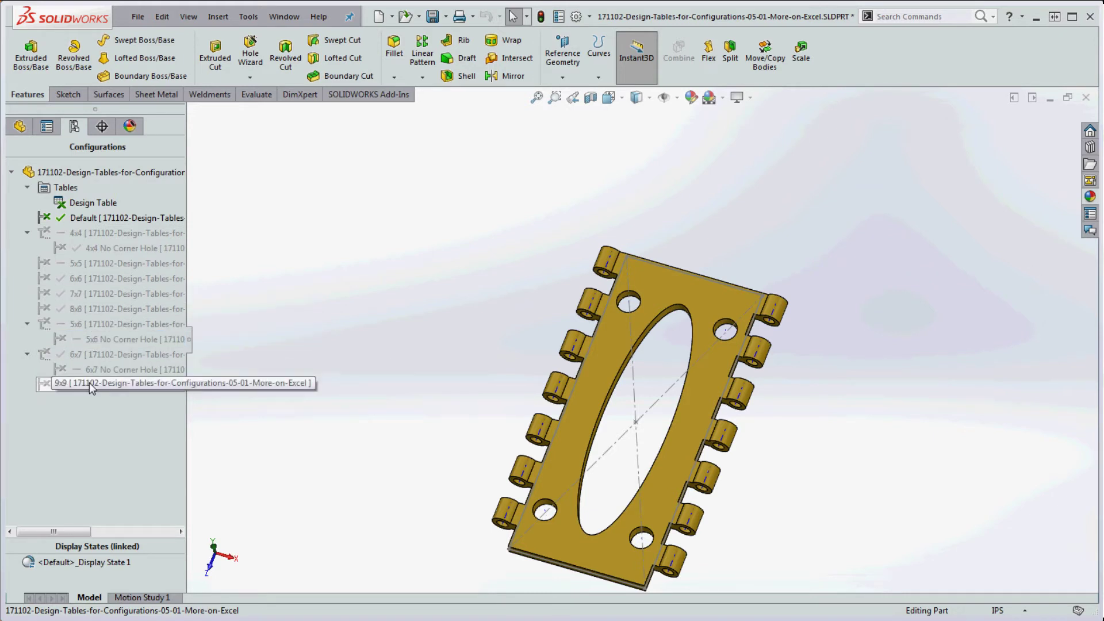
left_click_drag(88, 383, 98, 321)
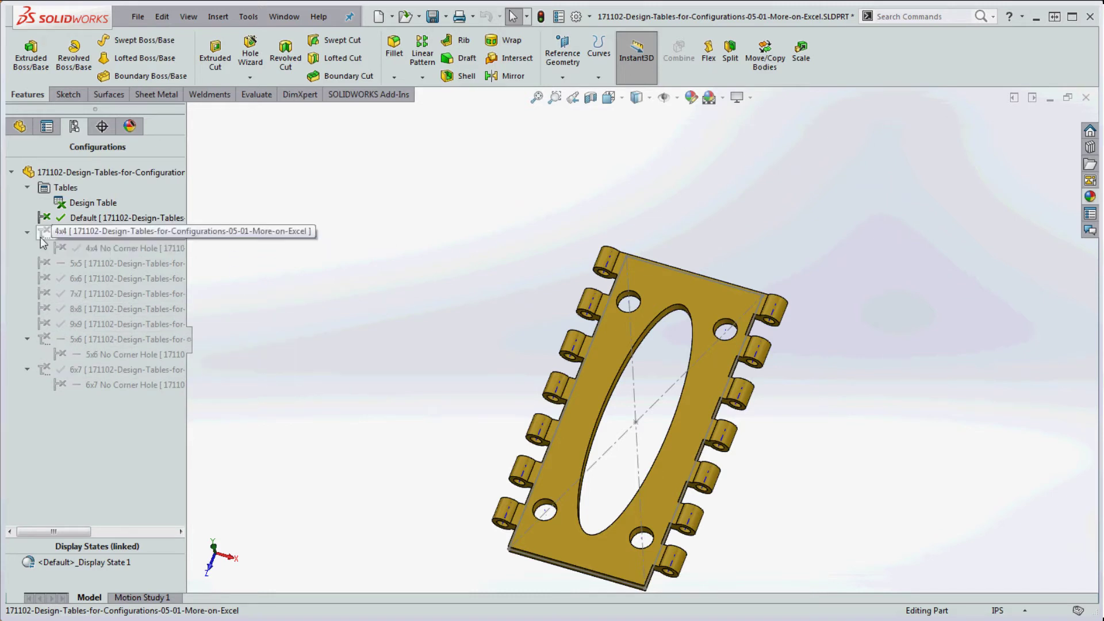
Open the design table in a separate window to examine the row order of its configurations, and close it
right_click(84, 202)
left_click(145, 243)
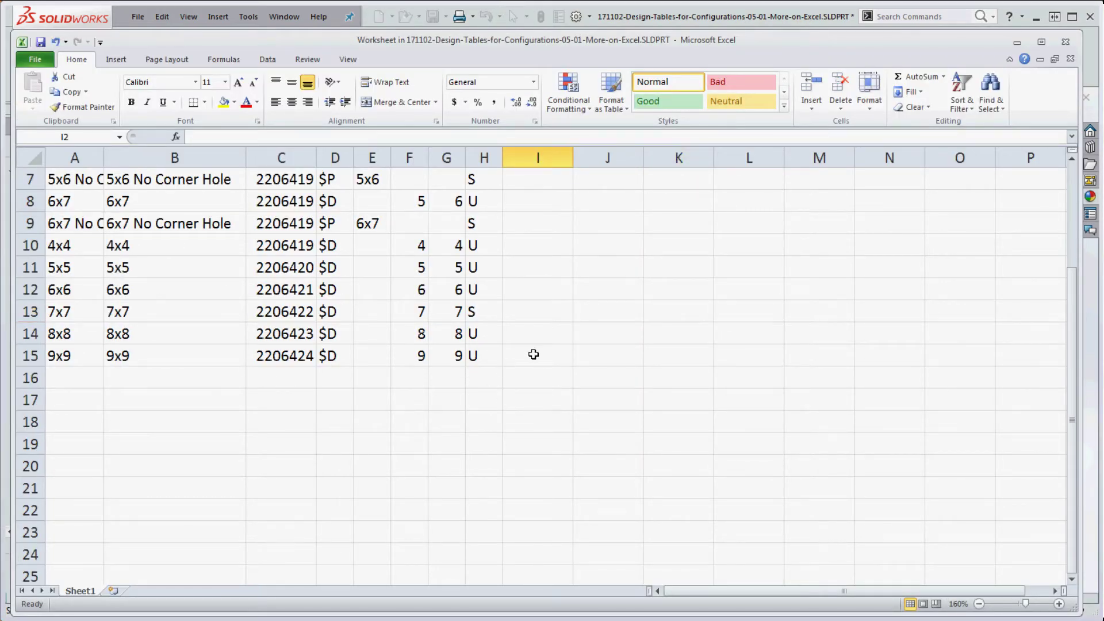
scroll(532, 354, "up", 2)
scroll(532, 354, "down", 2)
scroll(532, 354, "up", 1)
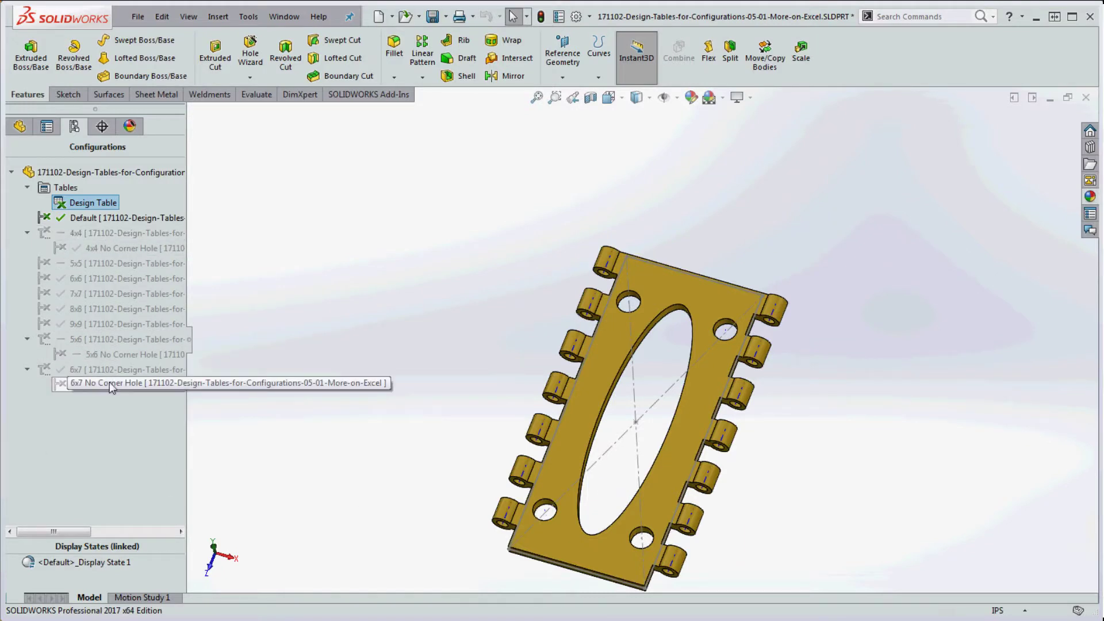
Collapse the 4x4 group and add a new top-level configuration named 3x3
left_click(32, 234)
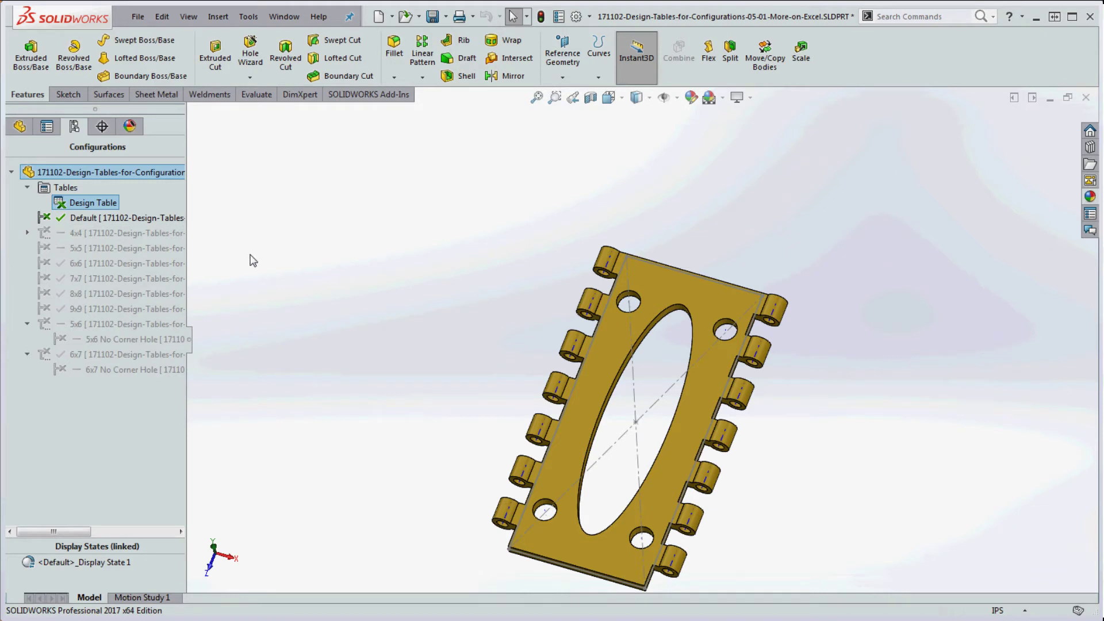
right_click(98, 173)
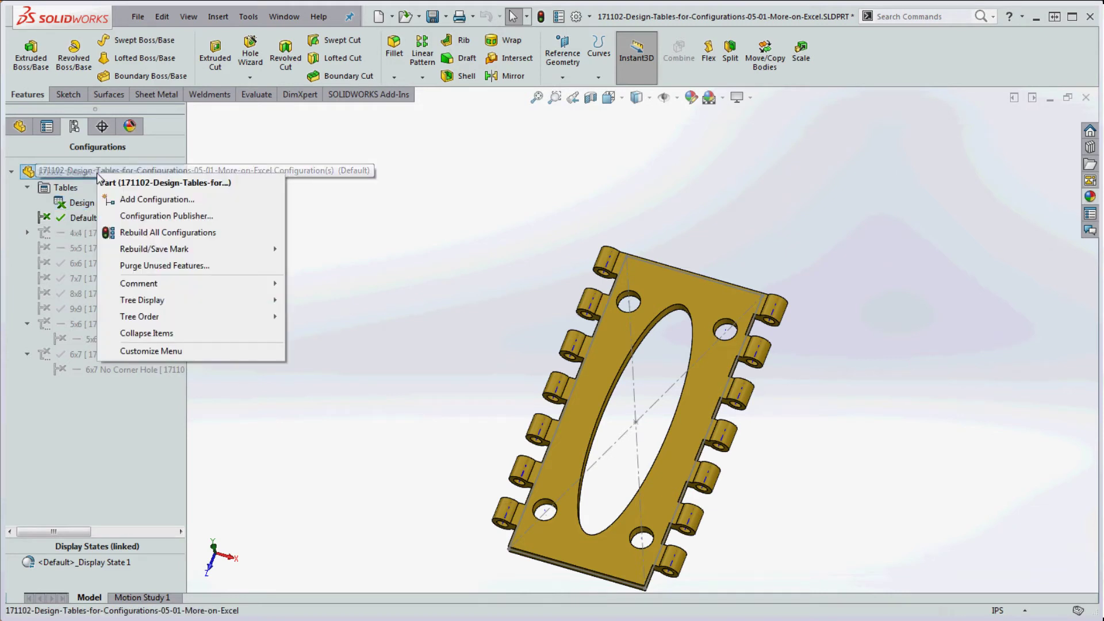
left_click(157, 199)
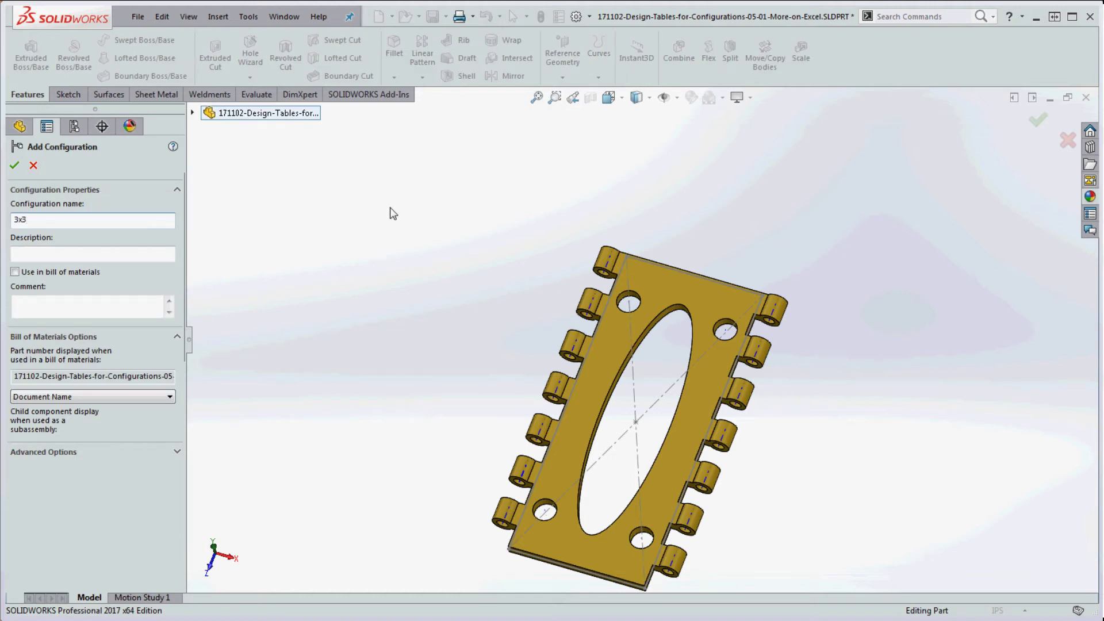
left_click(15, 166)
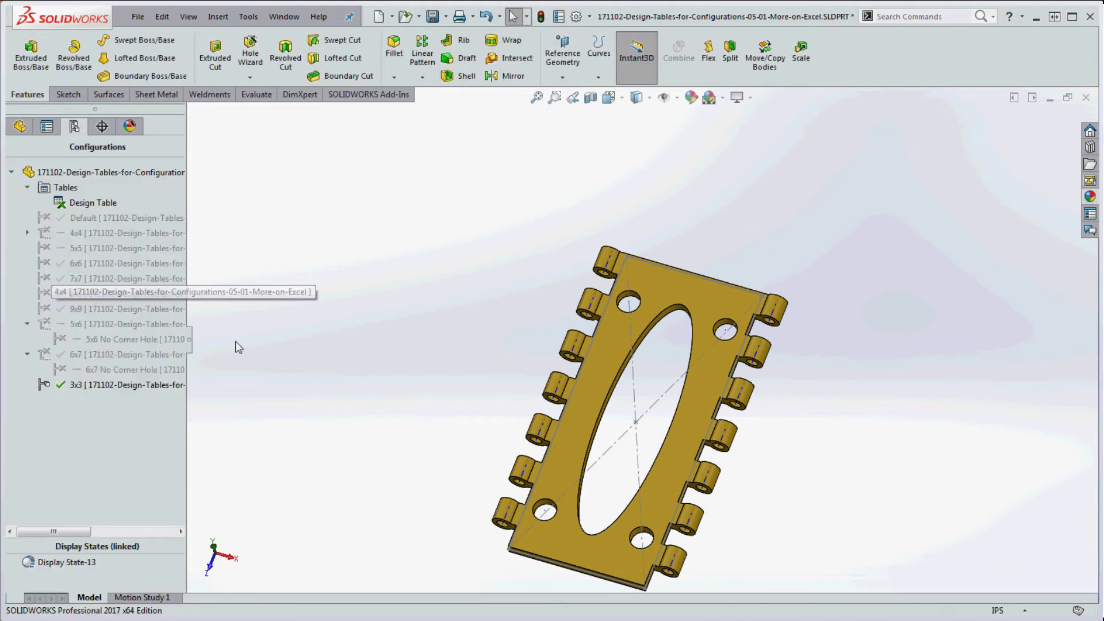
Configure the D2 dimension of the Base Plate's Sketch1 at 3 in for the 3x3 configuration
left_click(20, 127)
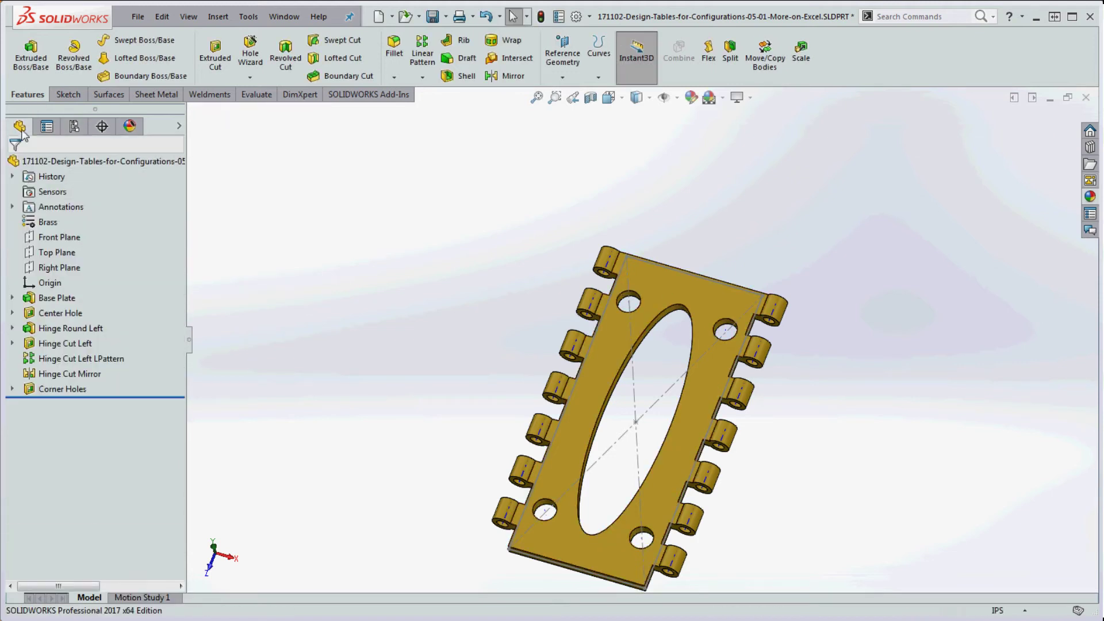
left_click(12, 298)
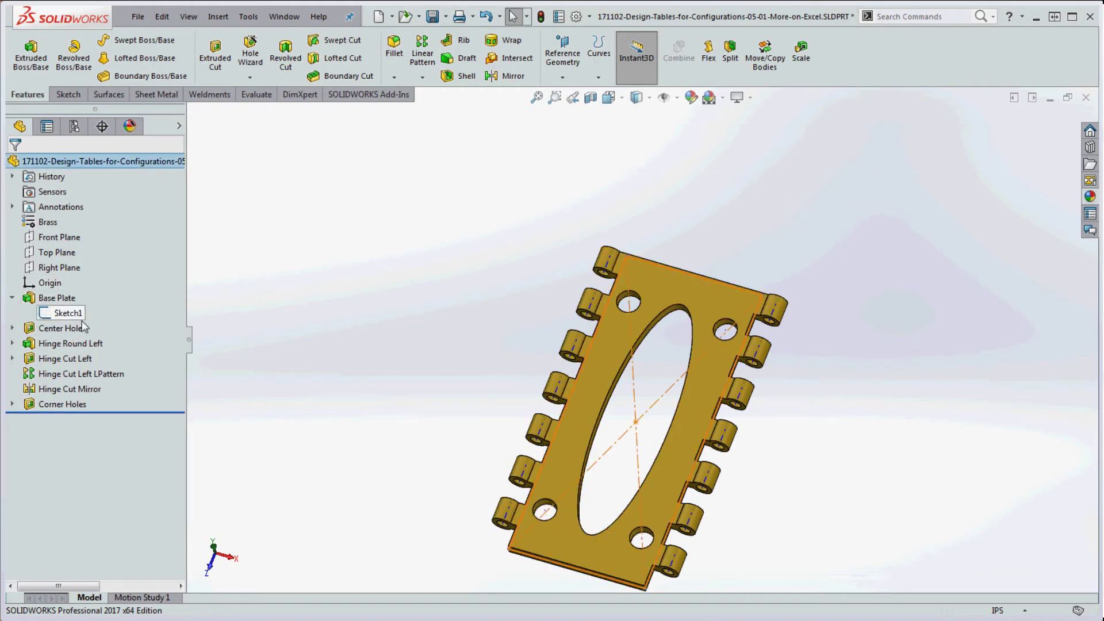
left_click(78, 316)
right_click(708, 252)
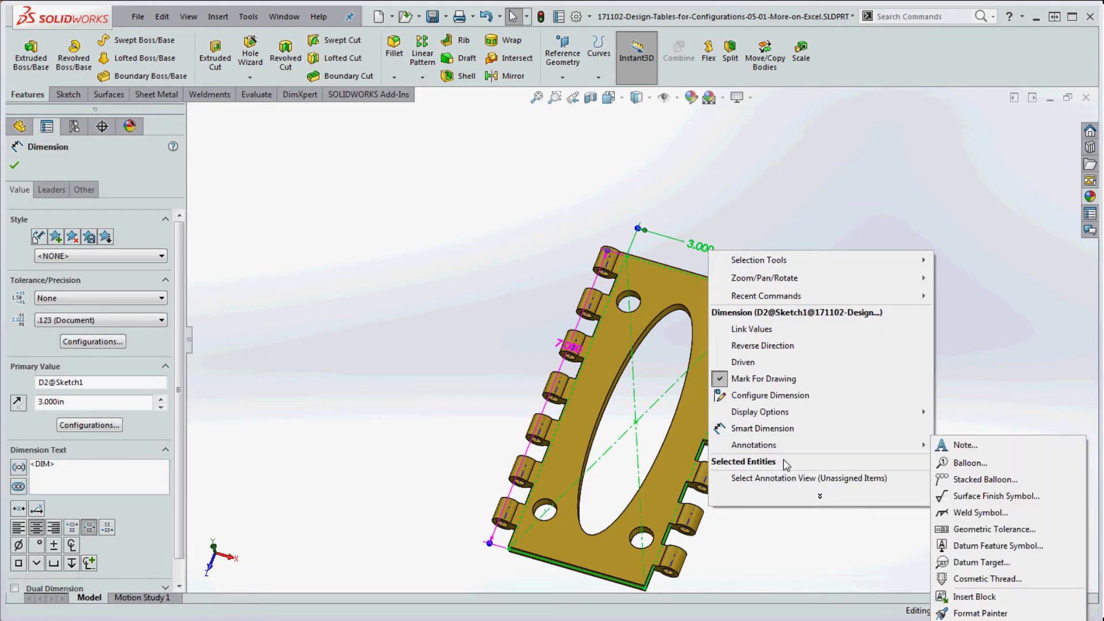
left_click(781, 396)
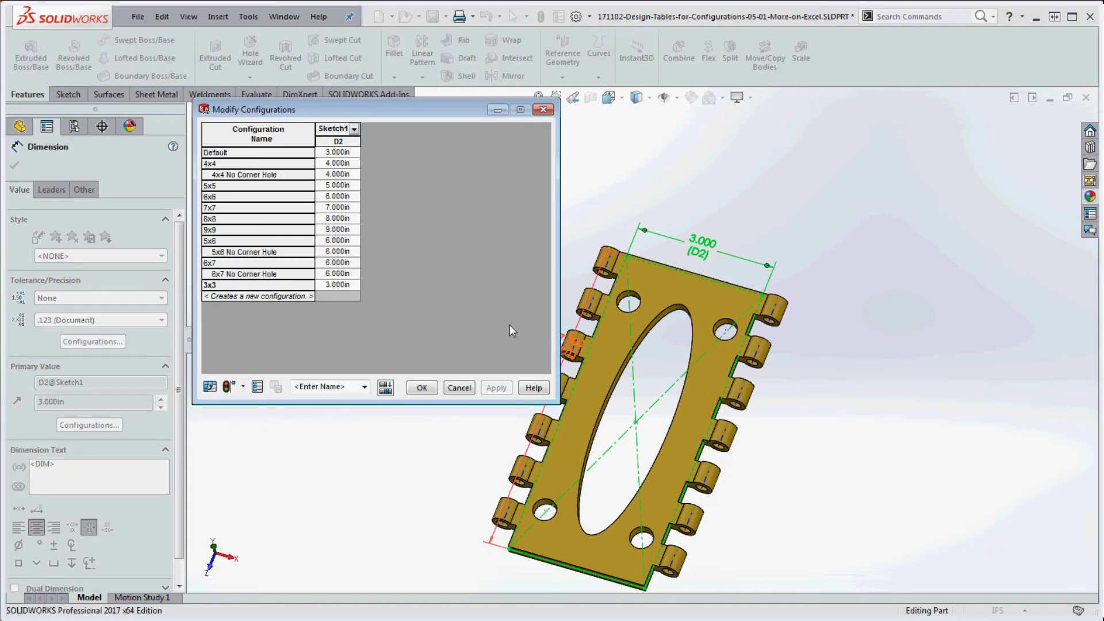
left_click(351, 285)
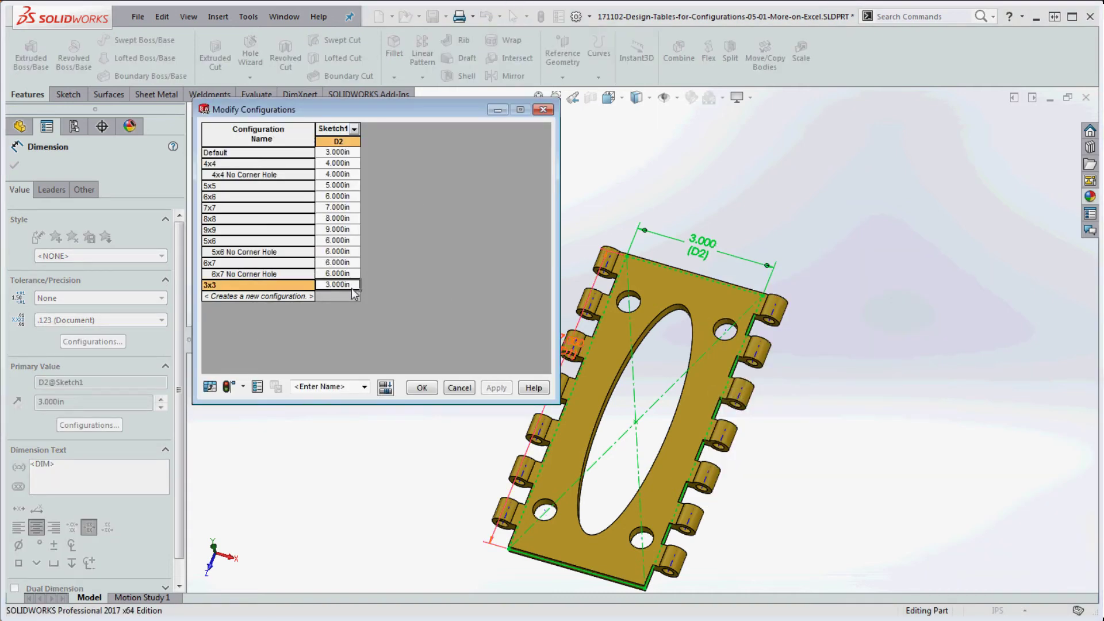
left_click(424, 389)
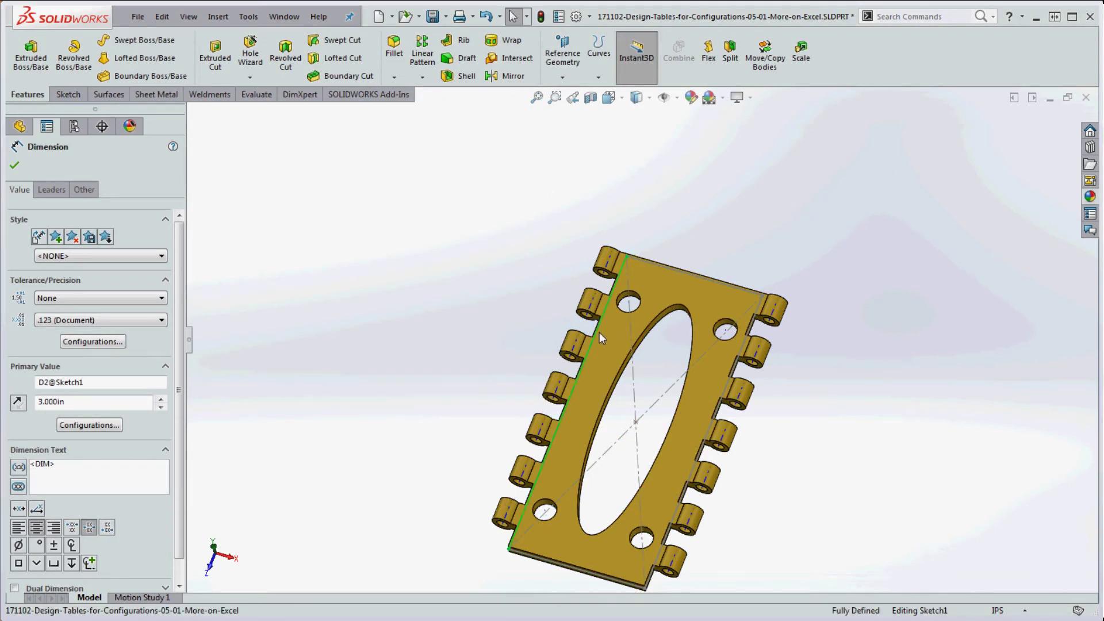
Set the D1 dimension of Sketch1 to 3 in for the 3x3 configuration and deselect the sketch
right_click(573, 348)
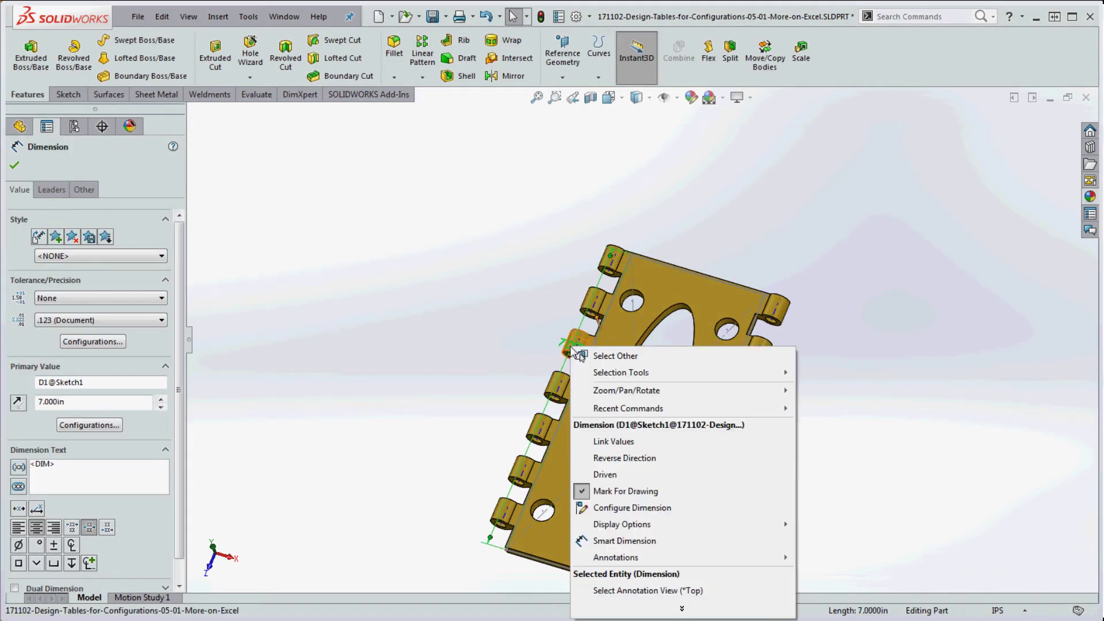
left_click(638, 509)
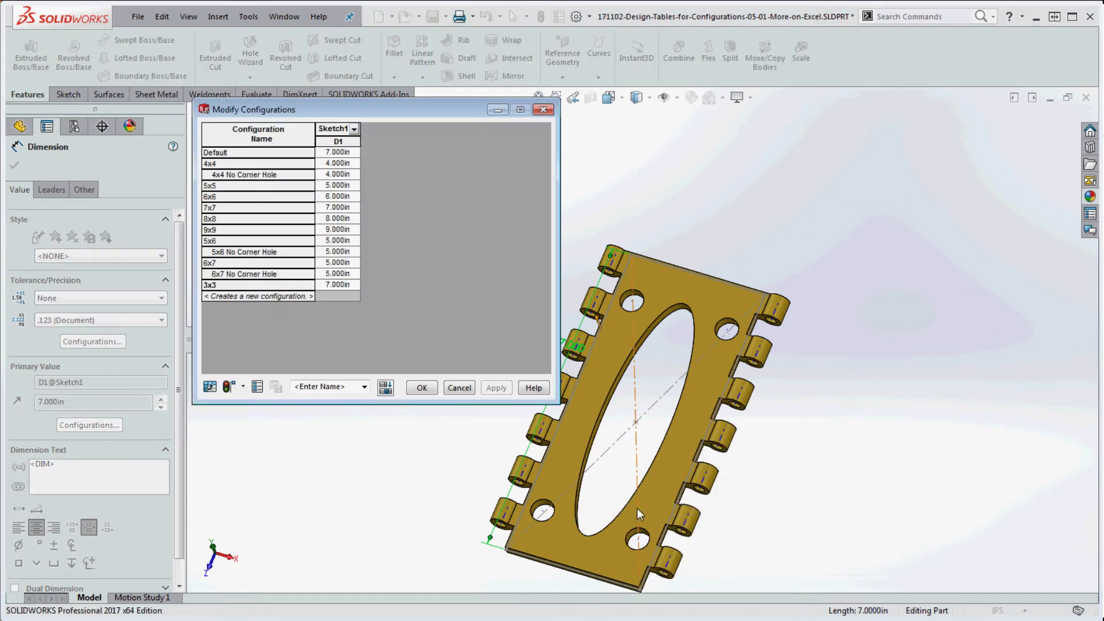
left_click(346, 284)
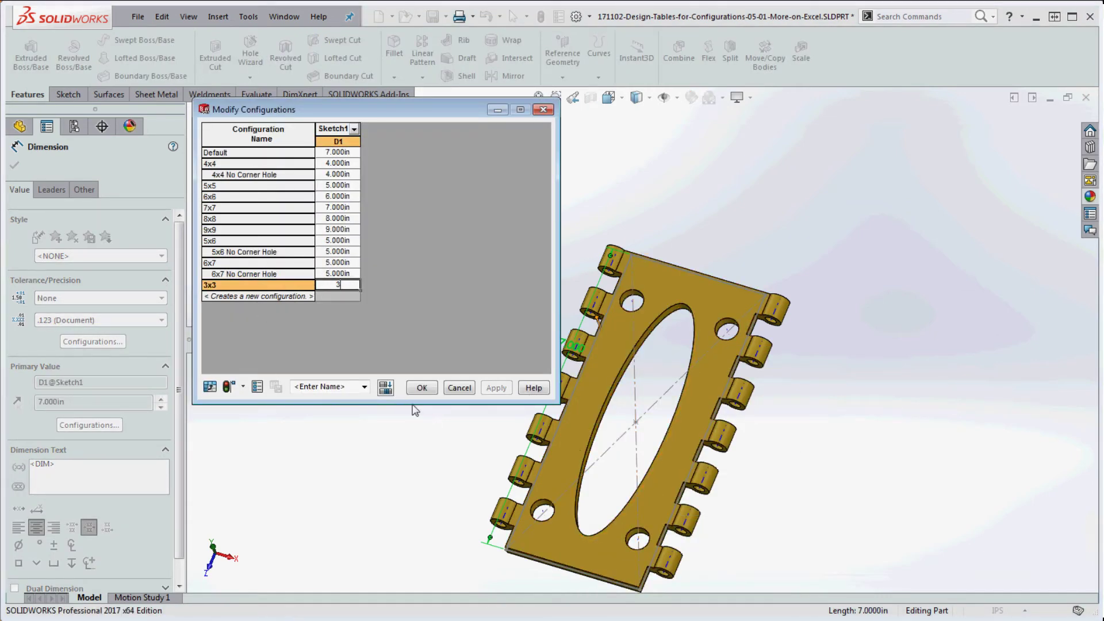
left_click(422, 388)
left_click(489, 346)
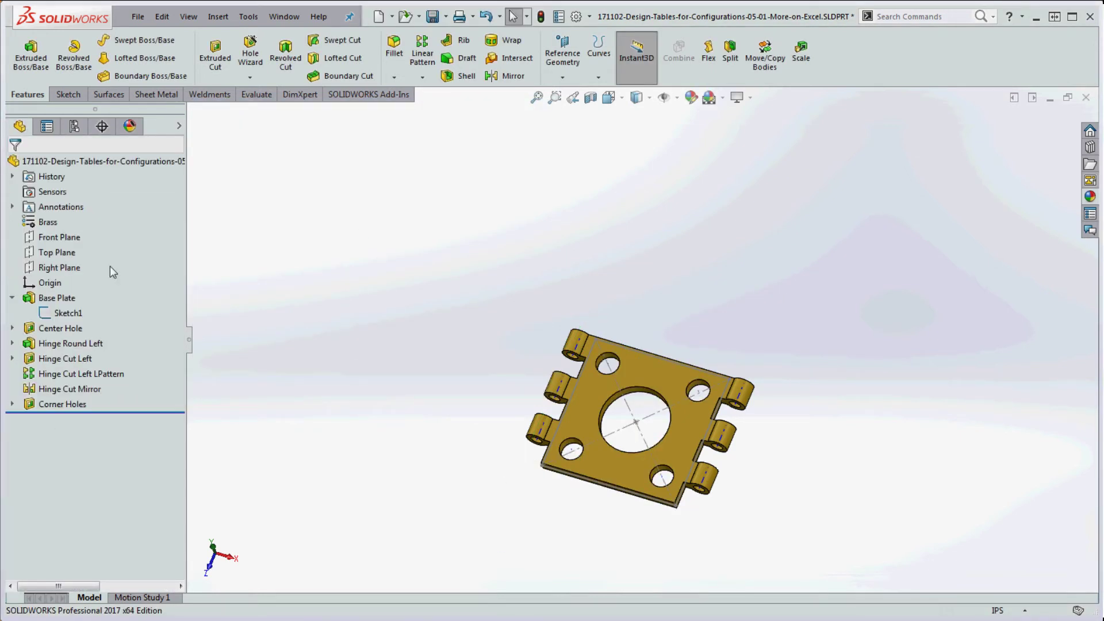
Add the 3x3 configuration to the design table and move it directly below Default in the configuration list
left_click(74, 127)
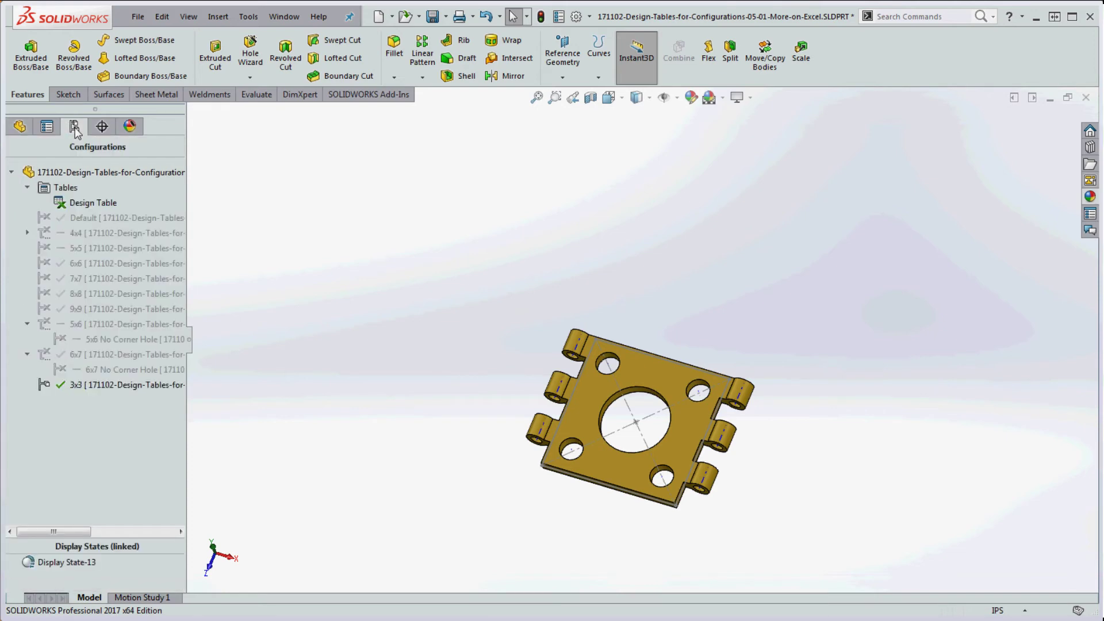
right_click(89, 201)
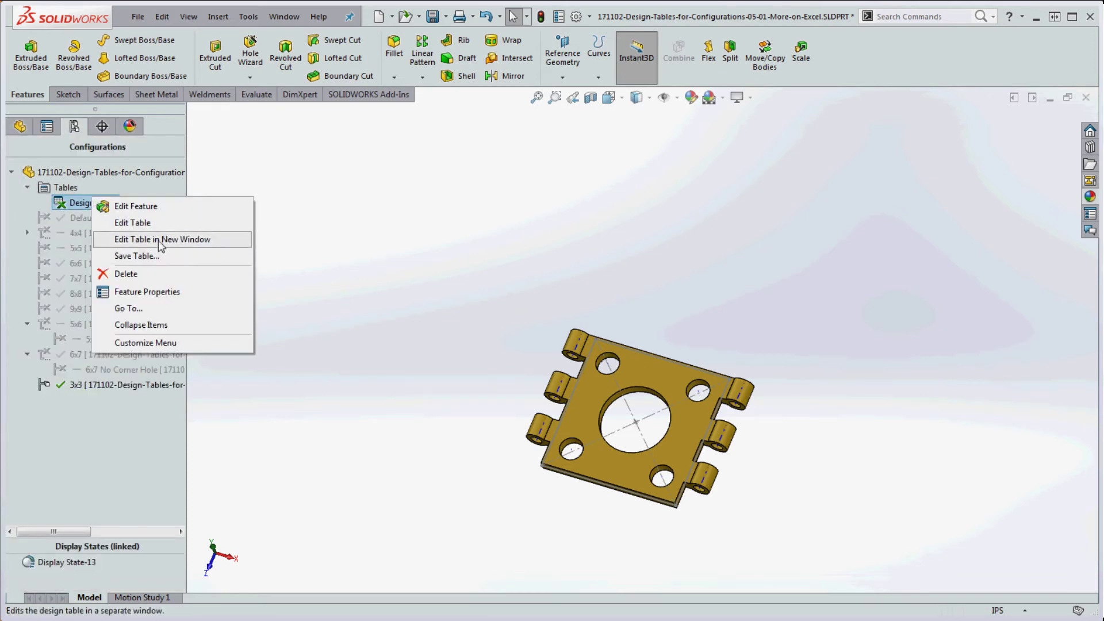
left_click(162, 239)
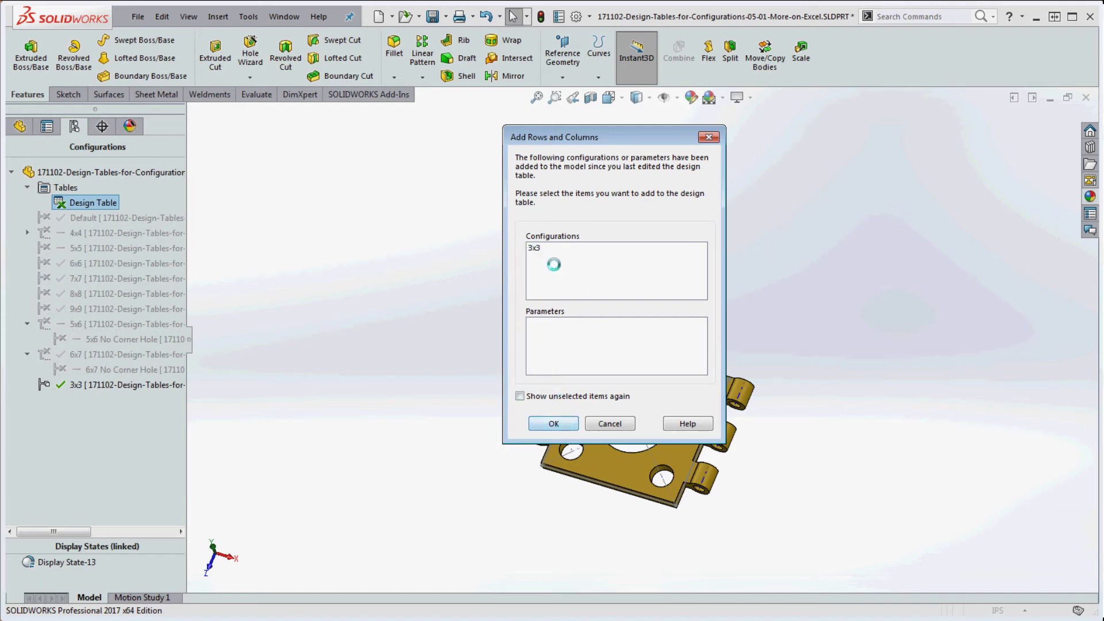
left_click(531, 248)
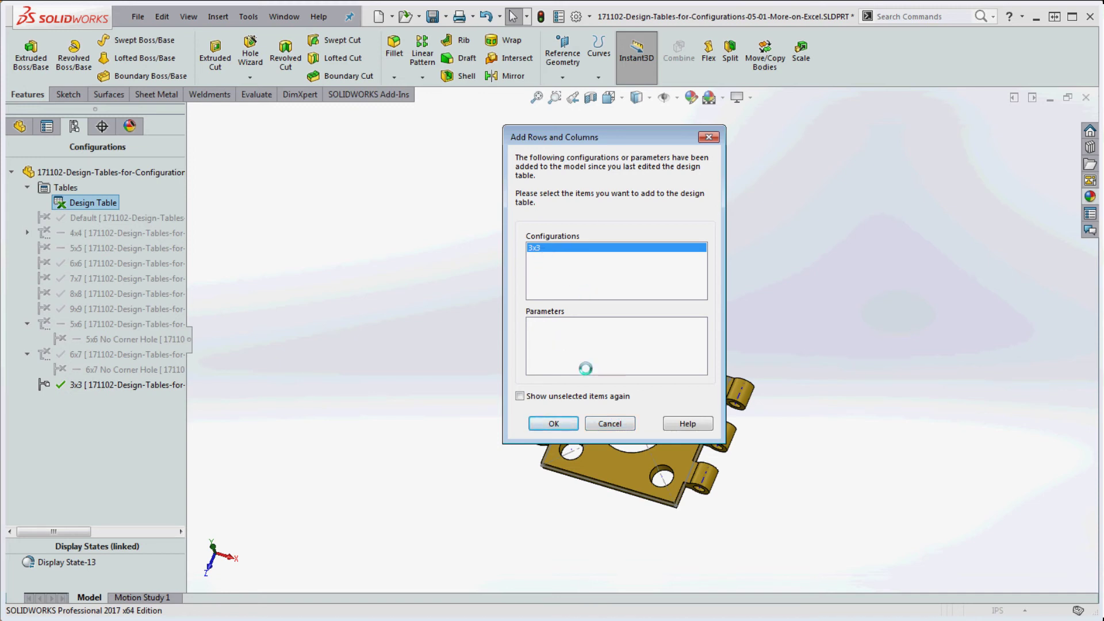
left_click(554, 423)
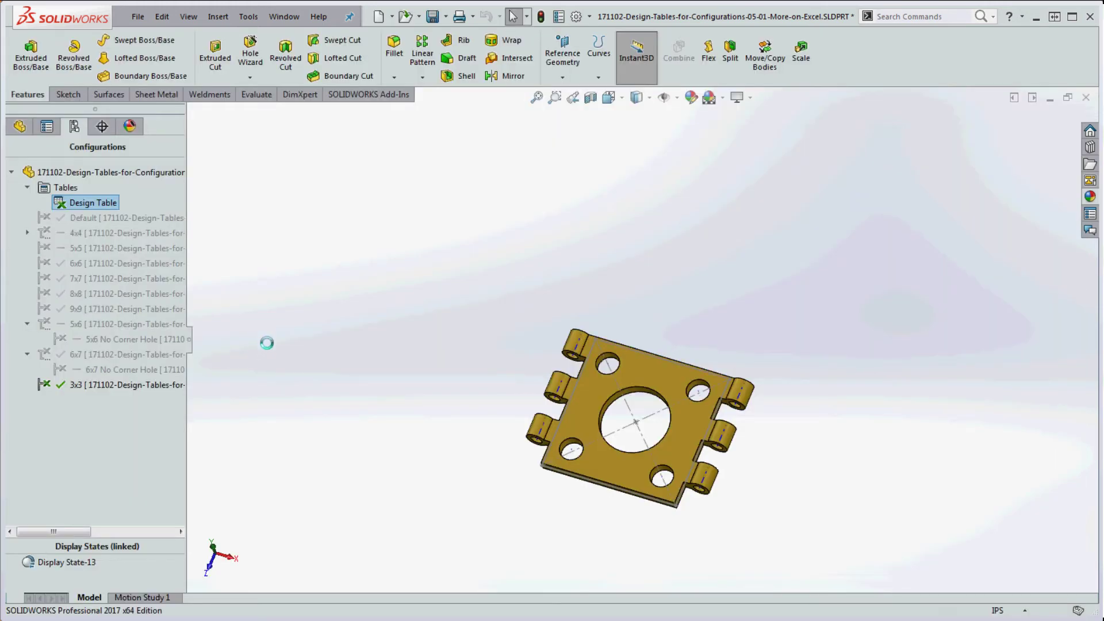
left_click_drag(98, 385, 82, 218)
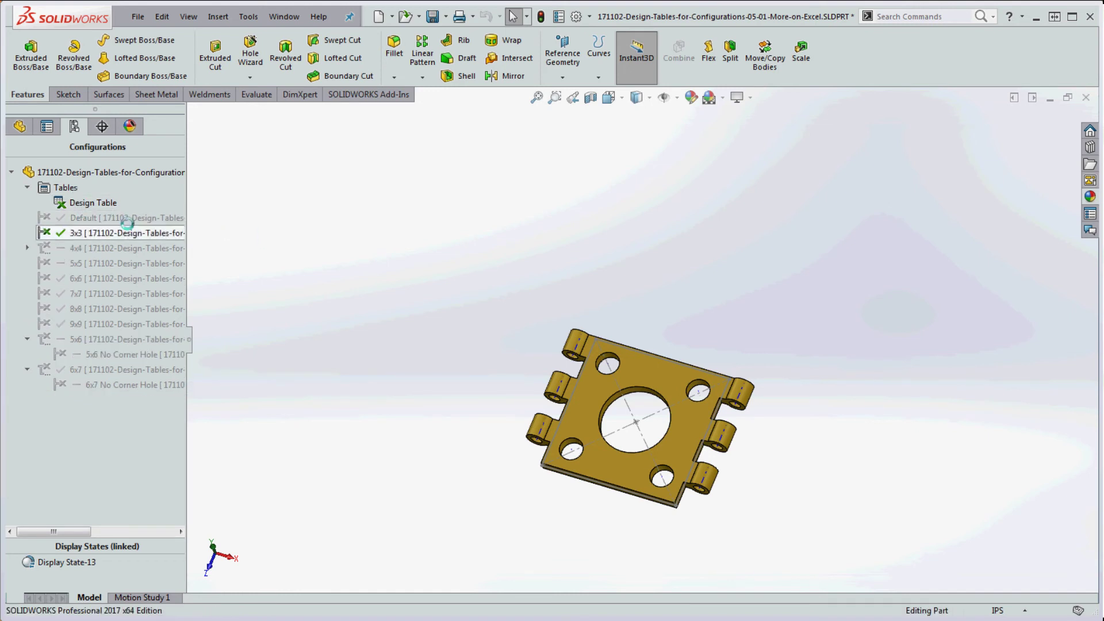